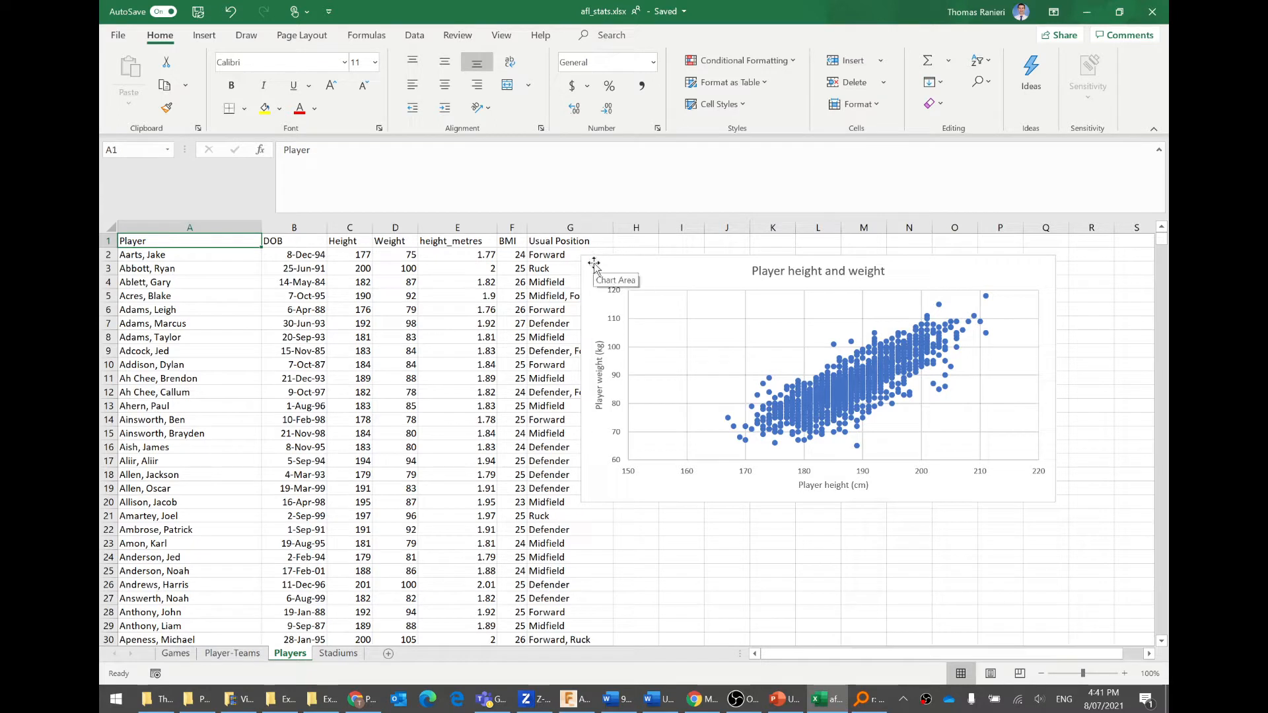
# - Move the player height and weight chart clear of the data so it starts around row 14 near column I
pyautogui.moveTo(594, 266); pyautogui.dragTo(703, 426)
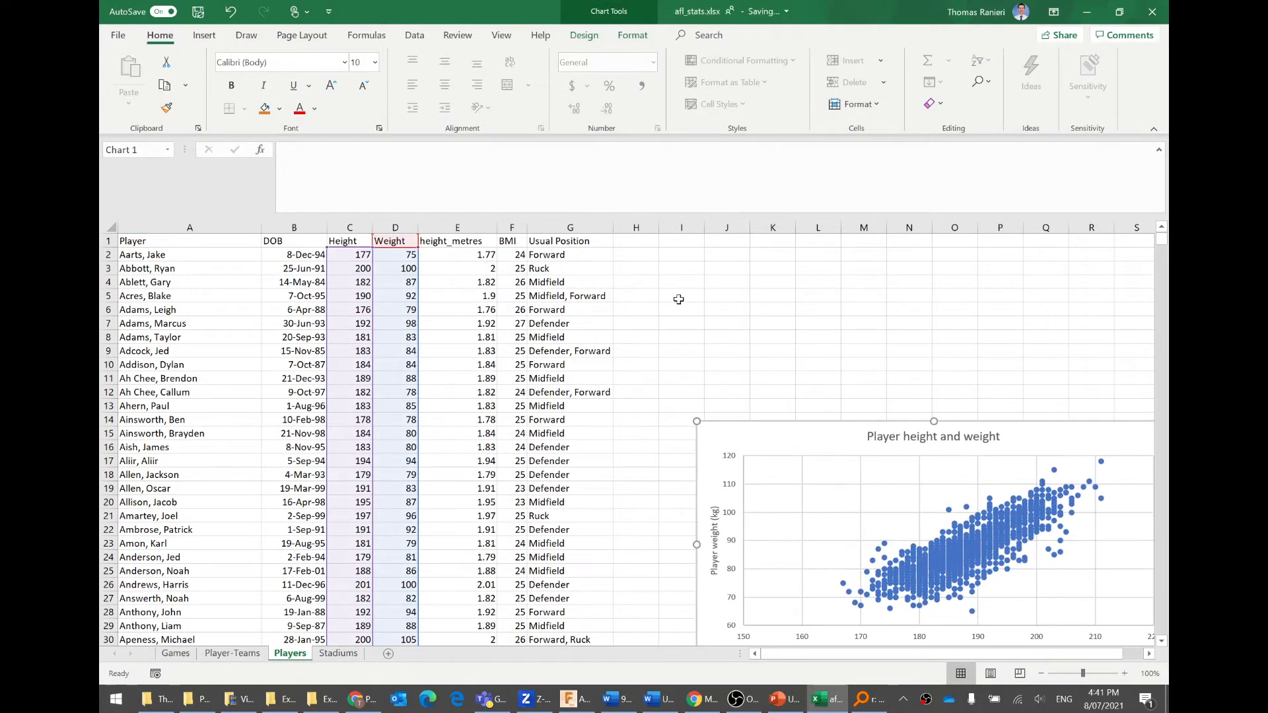
pyautogui.click(690, 257)
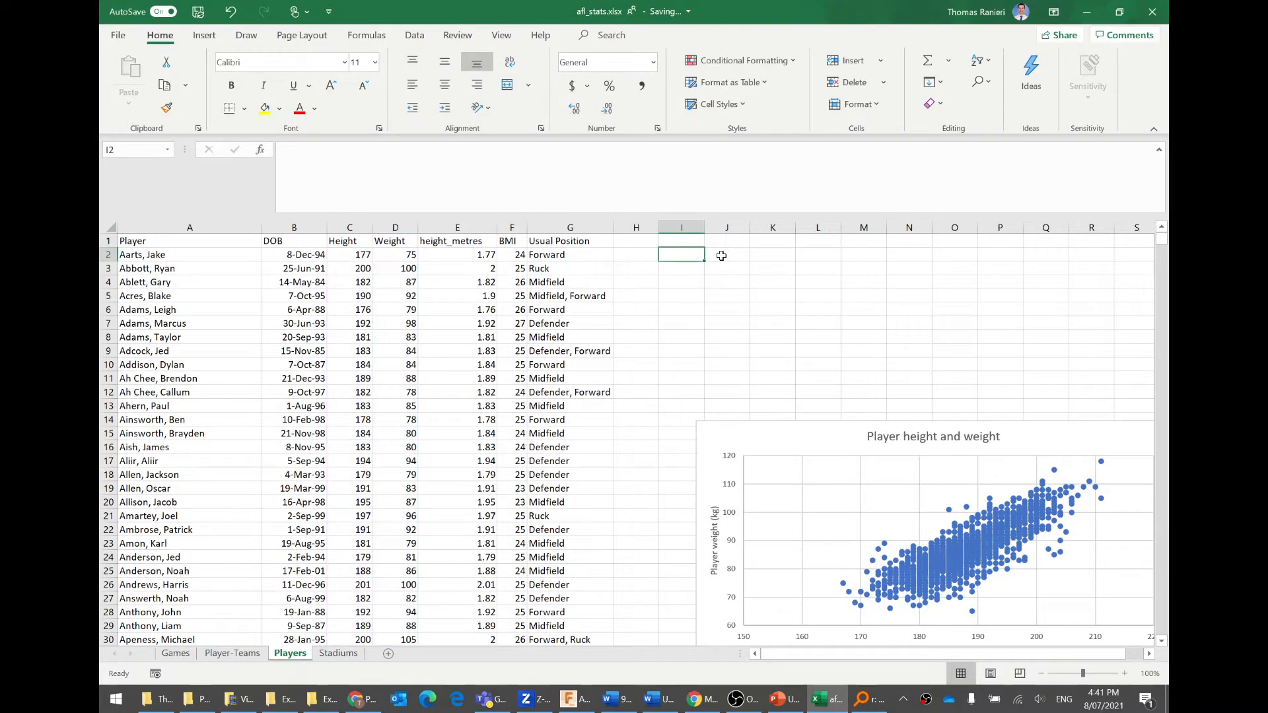
pyautogui.click(722, 255)
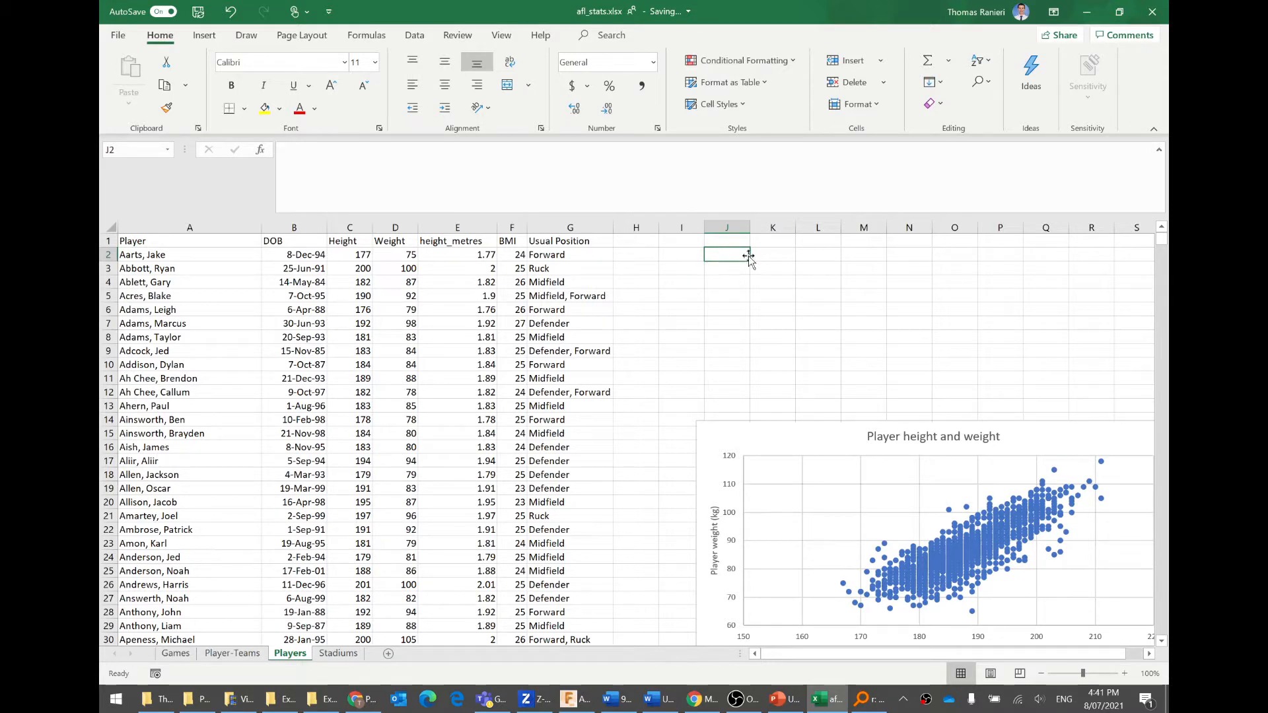
pyautogui.moveTo(819, 334); pyautogui.dragTo(721, 256)
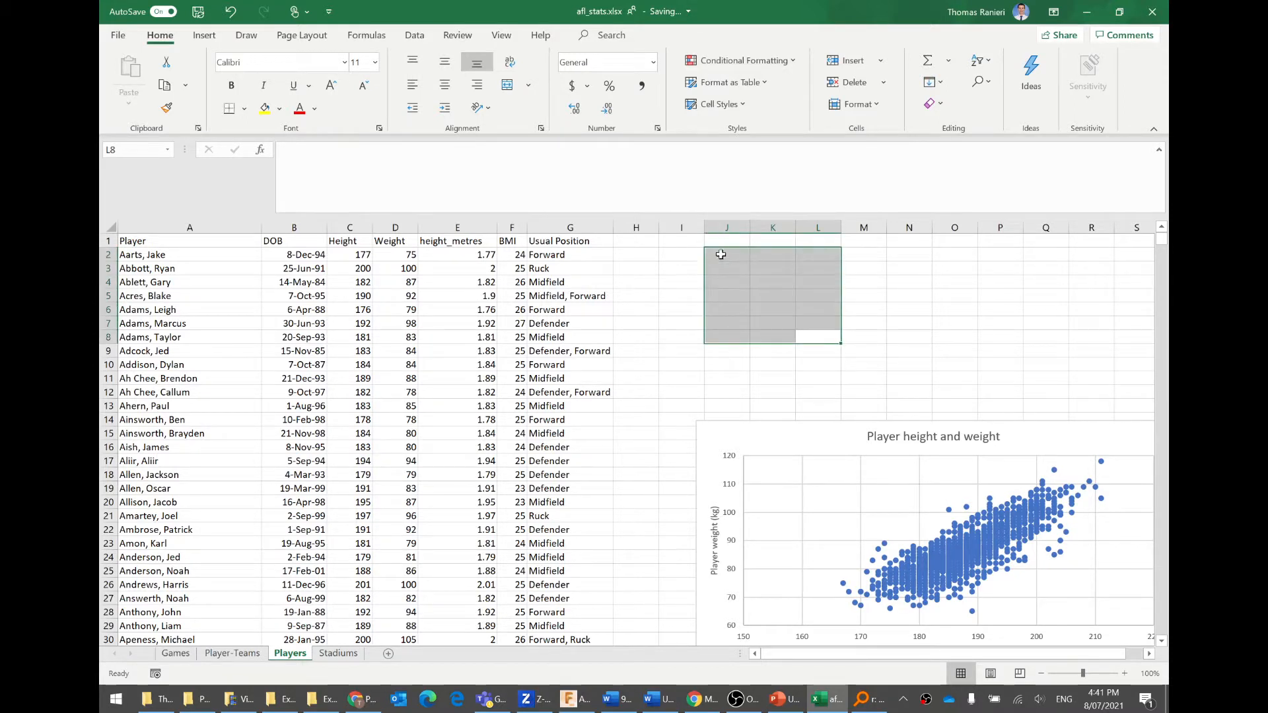
# - Label cell J2 "Player name" and widen column J to fit the text
pyautogui.click(719, 258)
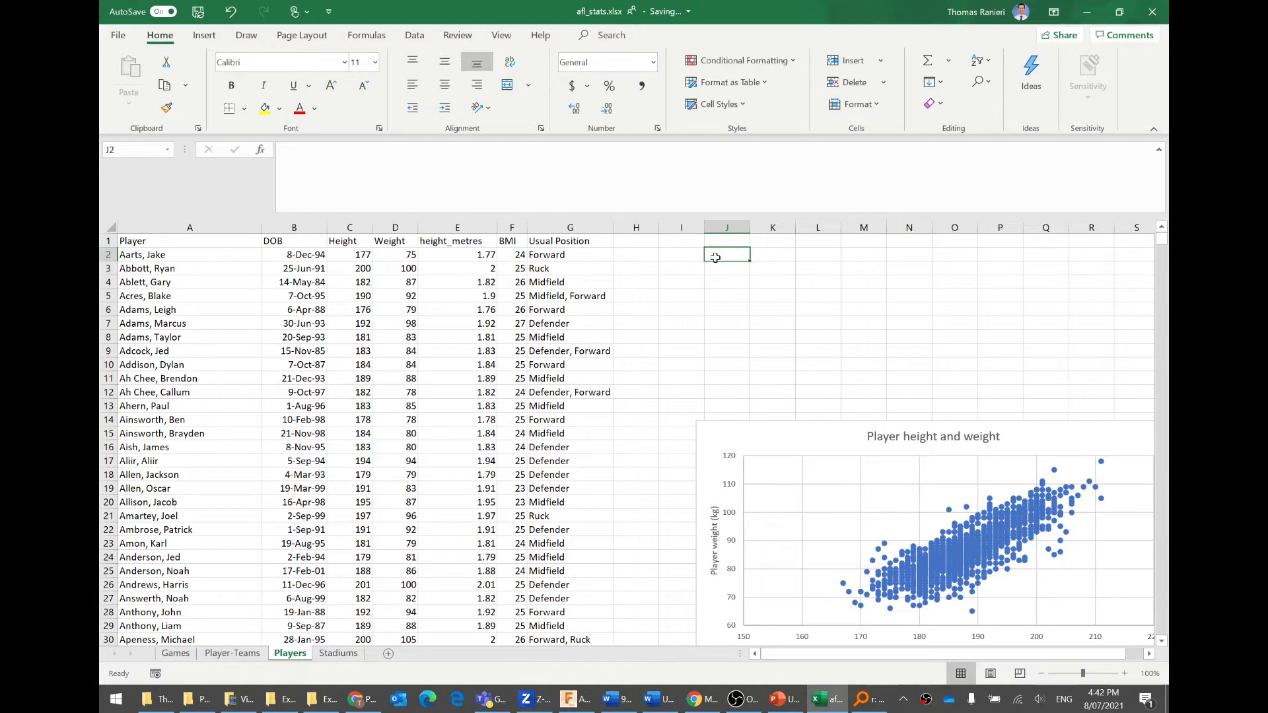
pyautogui.write('Player ')
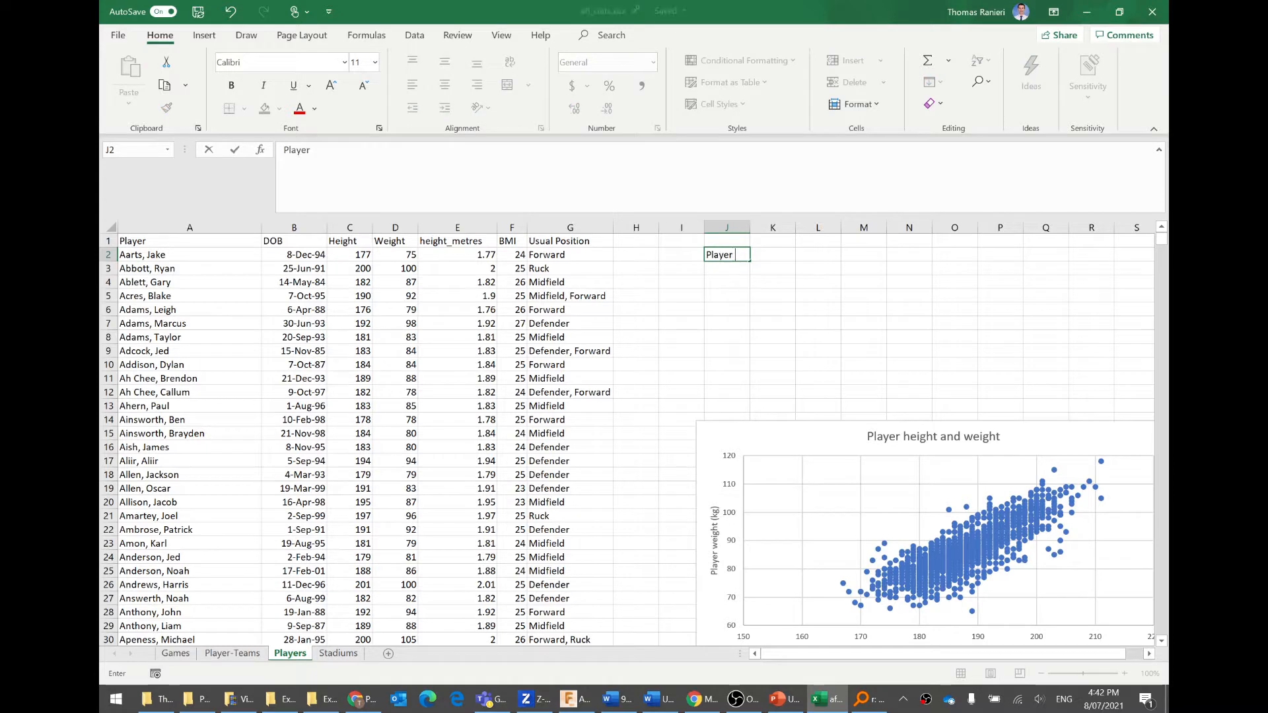
pyautogui.write('D')
pyautogui.write('name')
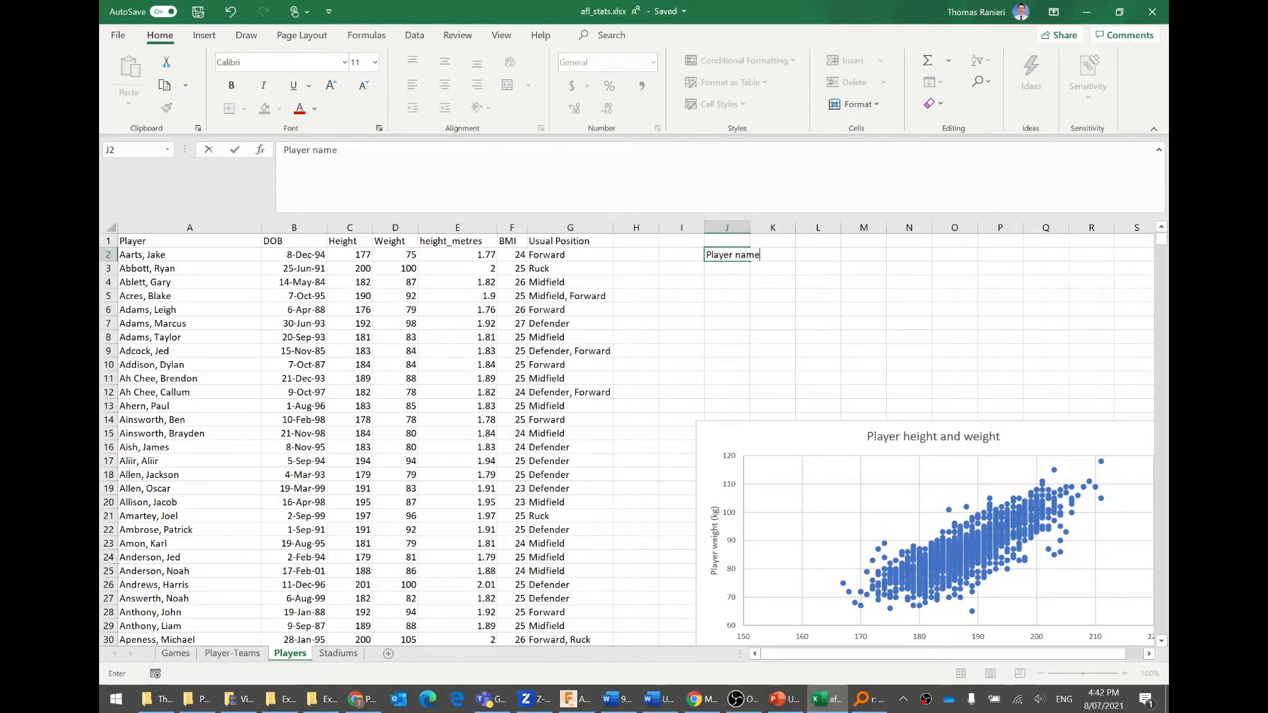
pyautogui.press('Return')
pyautogui.moveTo(753, 231); pyautogui.dragTo(770, 230)
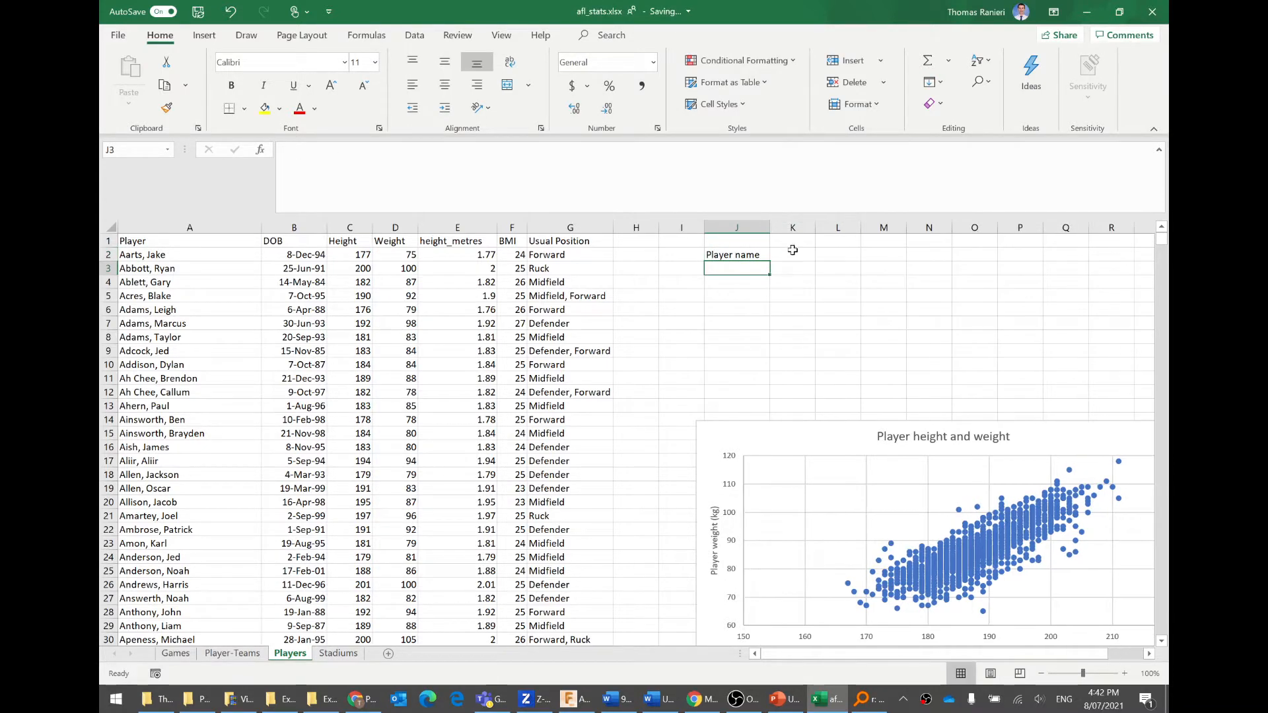
# - Enter the name of the player listed in A3 into cell K2 and widen column K to fit it
pyautogui.click(796, 253)
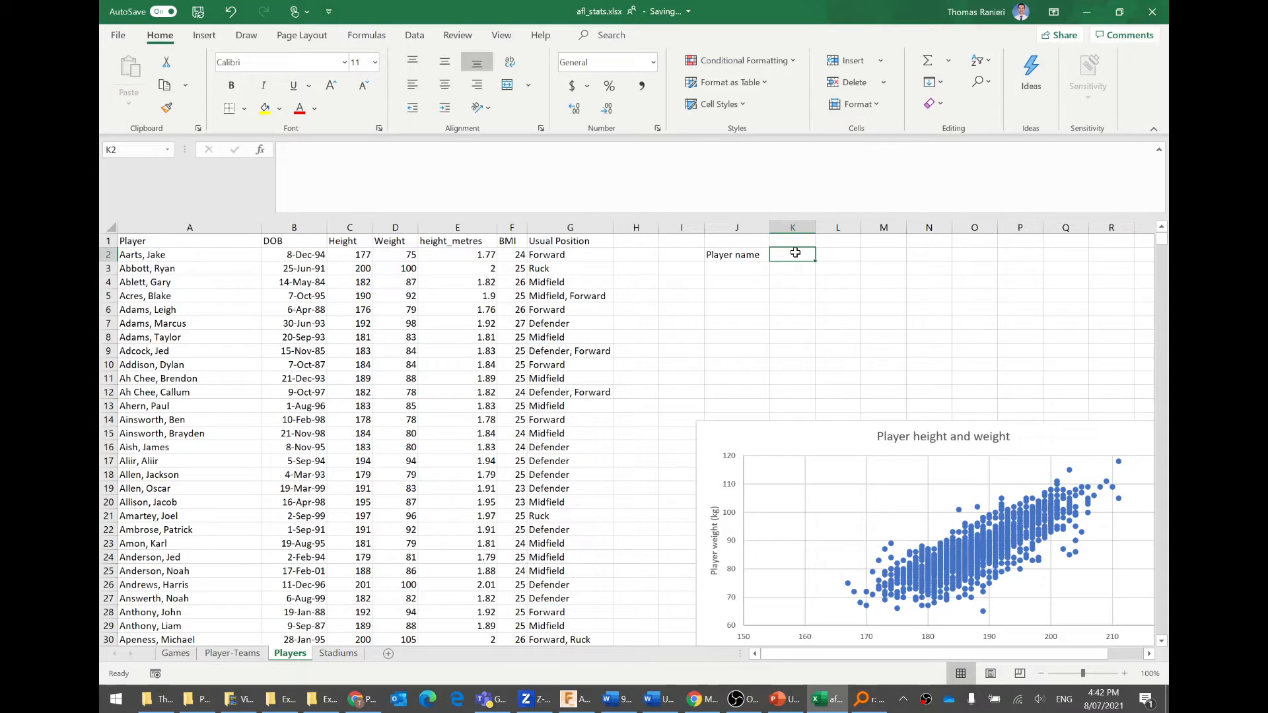
pyautogui.write('A')
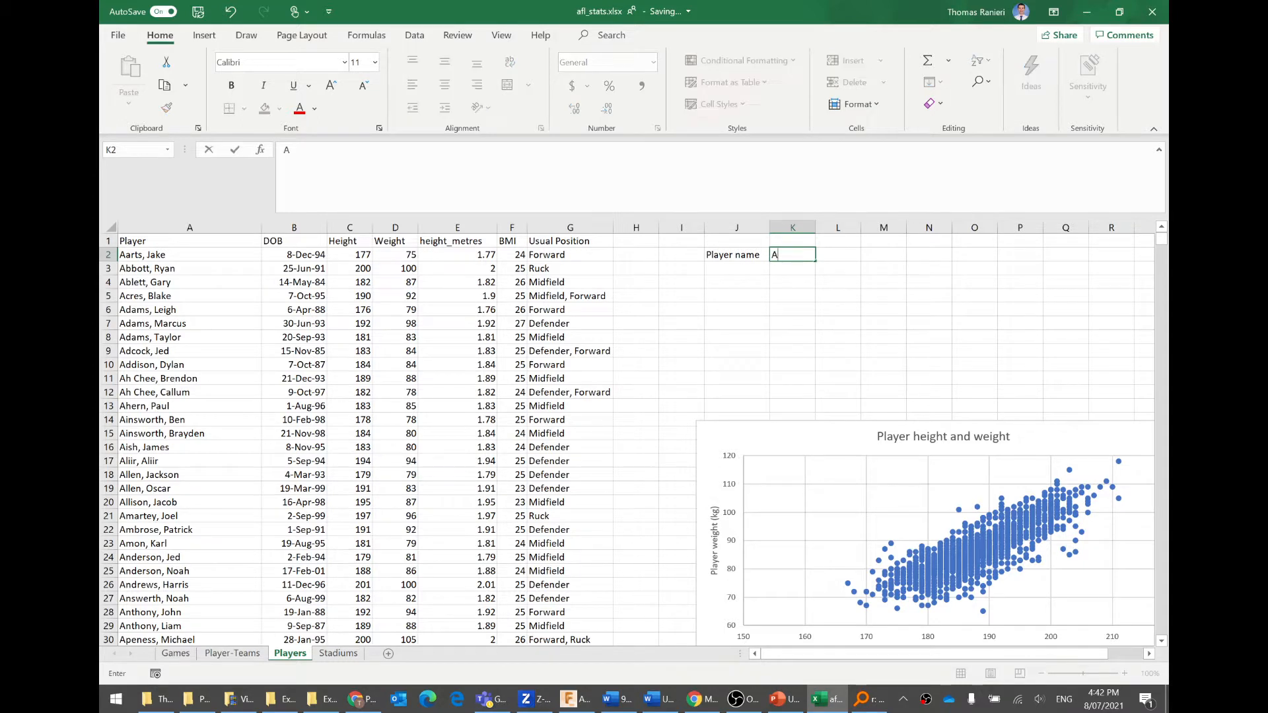
pyautogui.write('bbott, Ryan')
pyautogui.press('Return')
pyautogui.moveTo(808, 231); pyautogui.dragTo(846, 231)
pyautogui.click(829, 259)
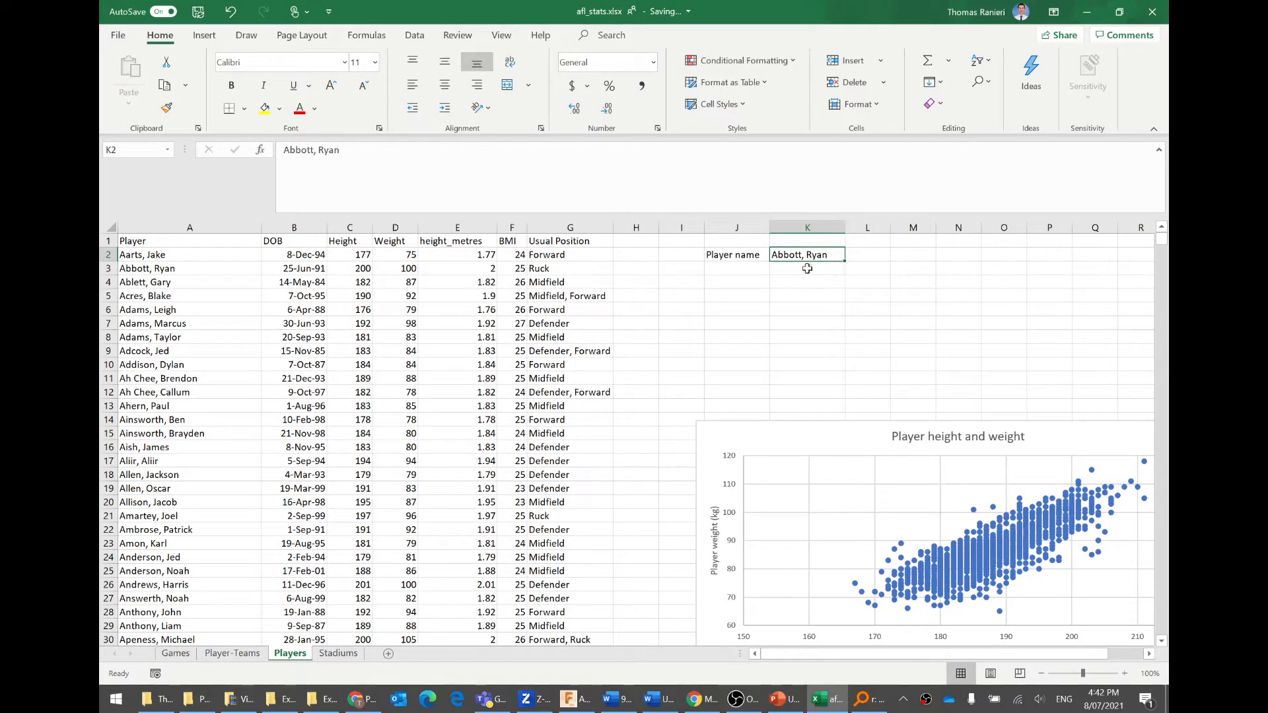
# - Label cell J3 "Date of birth" beneath the player name label
pyautogui.click(768, 268)
pyautogui.click(799, 257)
pyautogui.click(817, 270)
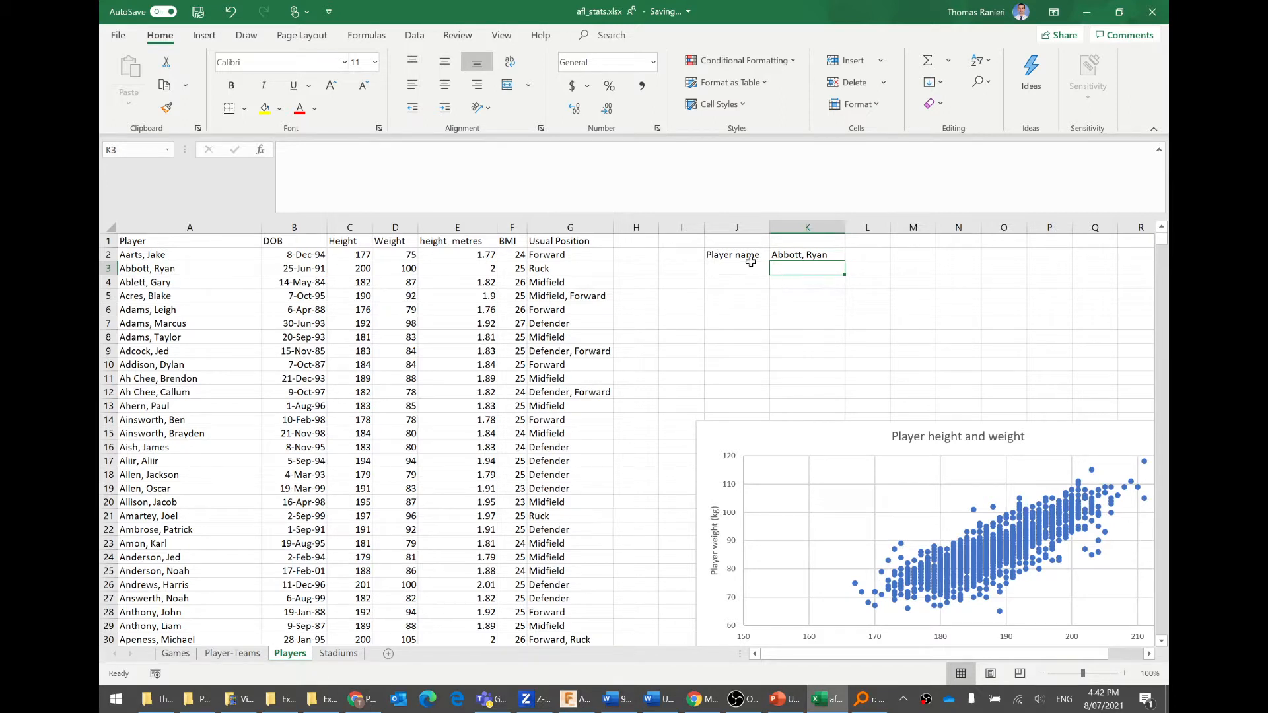
pyautogui.click(730, 270)
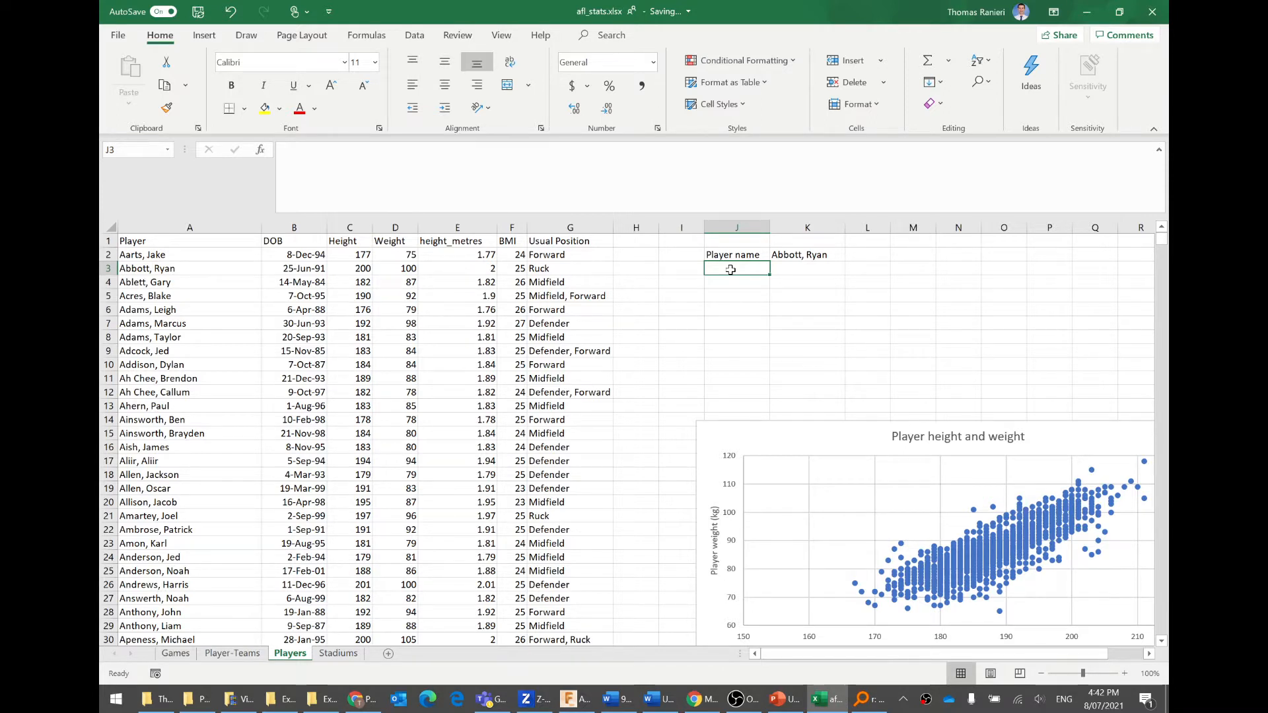
pyautogui.write('DOte')
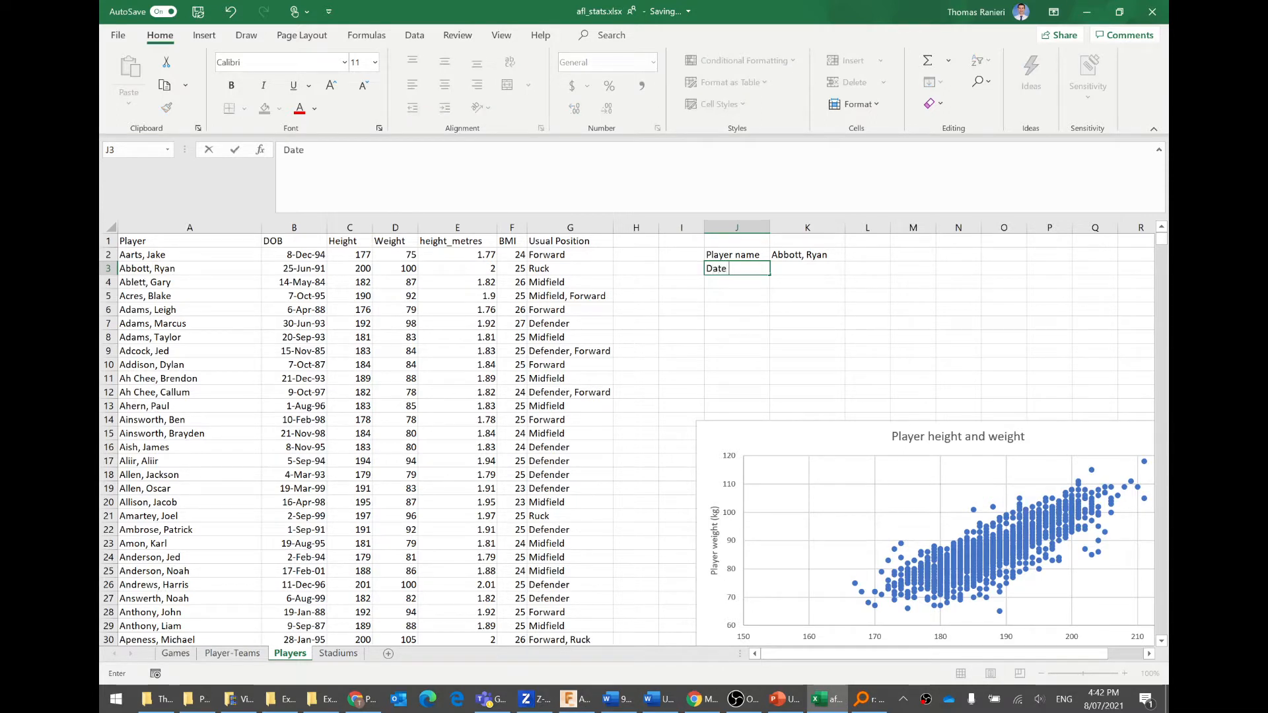
pyautogui.write(' of birth')
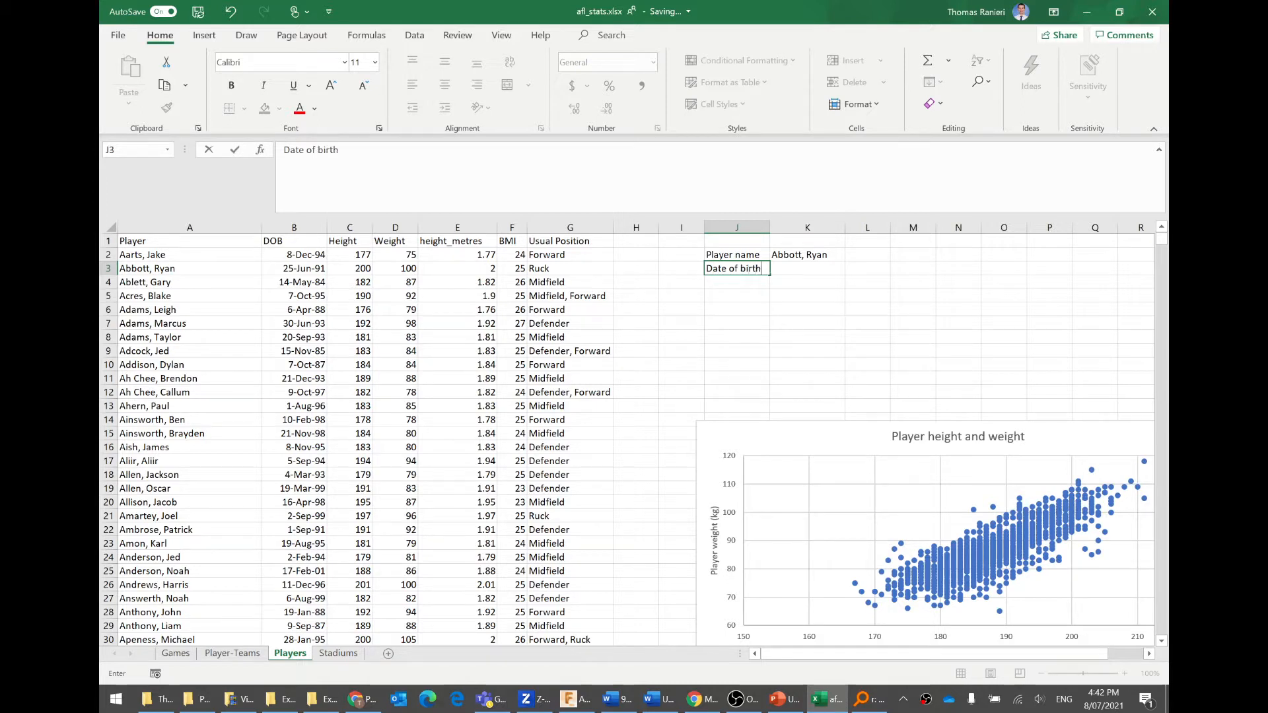
pyautogui.click(798, 269)
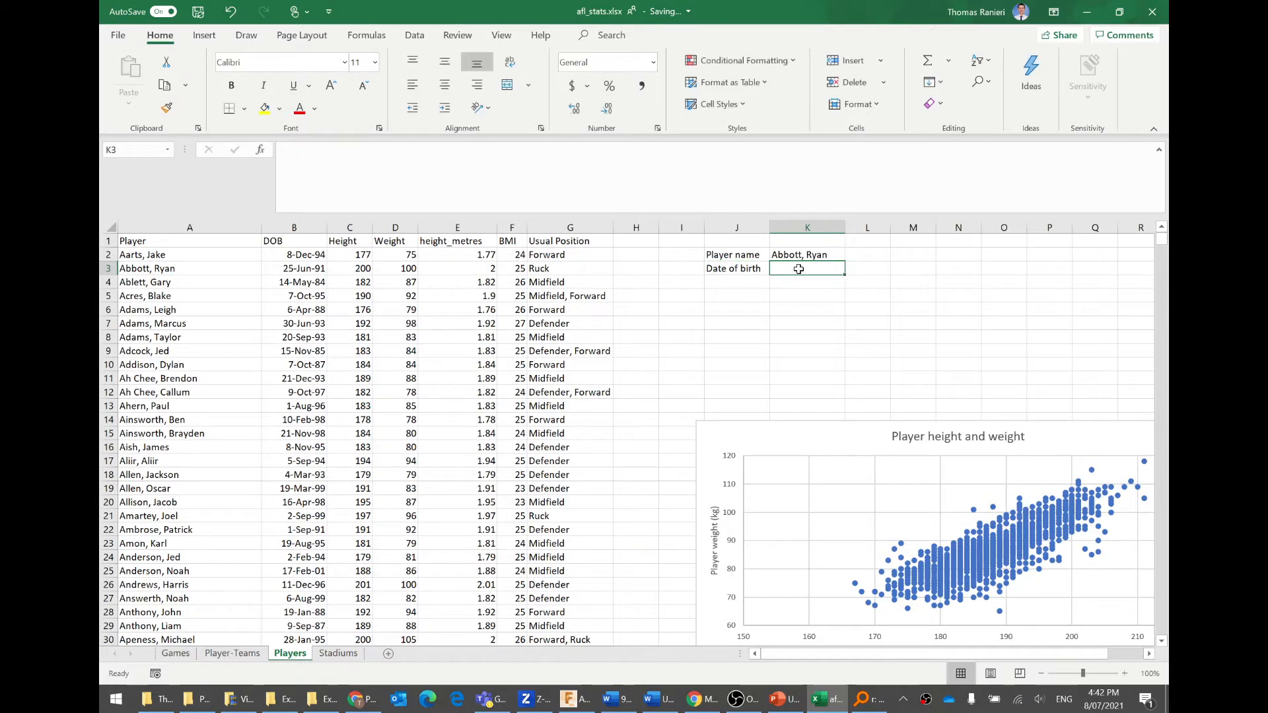
# - Compare the player name in K2 with the matching record in A3:G3
pyautogui.click(800, 254)
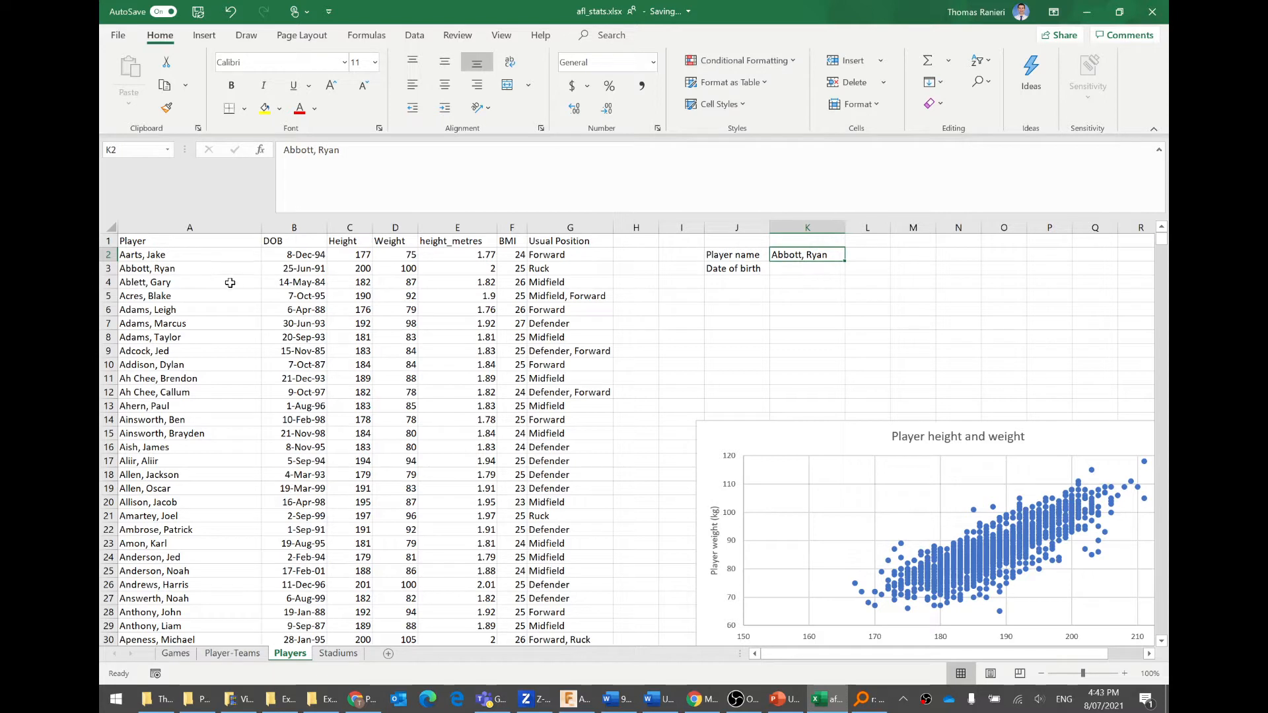
pyautogui.moveTo(200, 267); pyautogui.dragTo(570, 267)
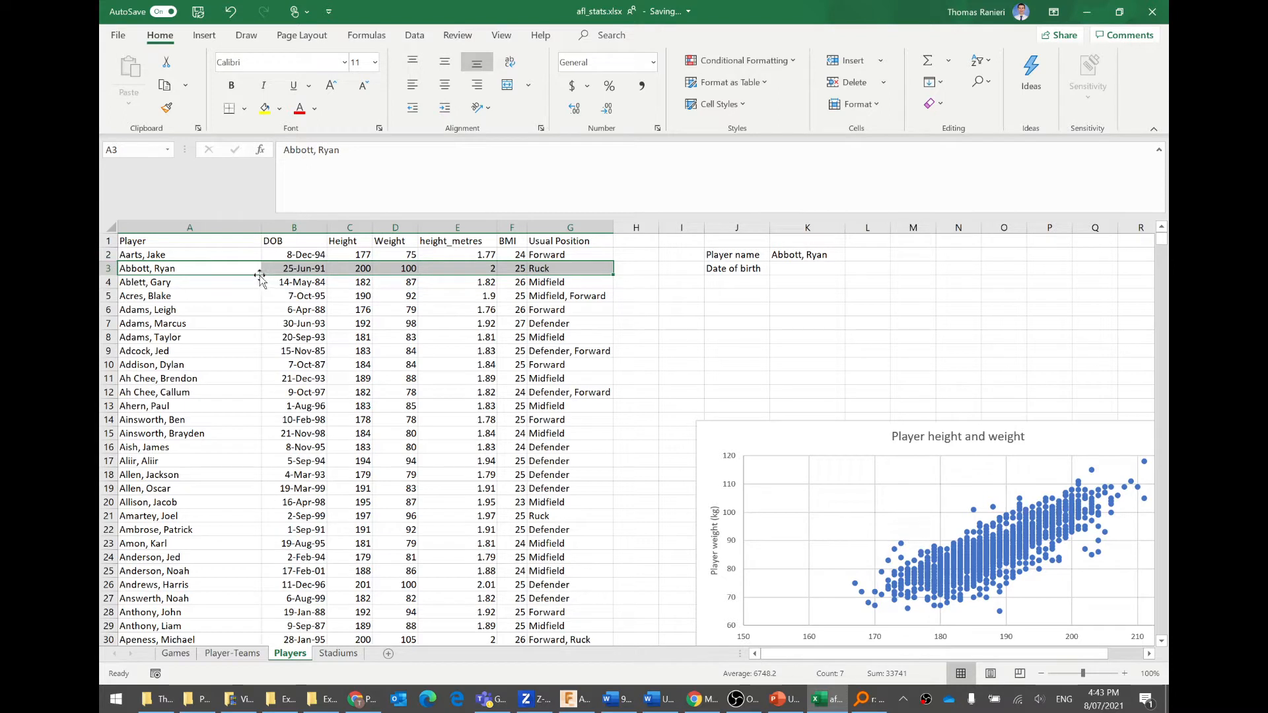
pyautogui.click(755, 267)
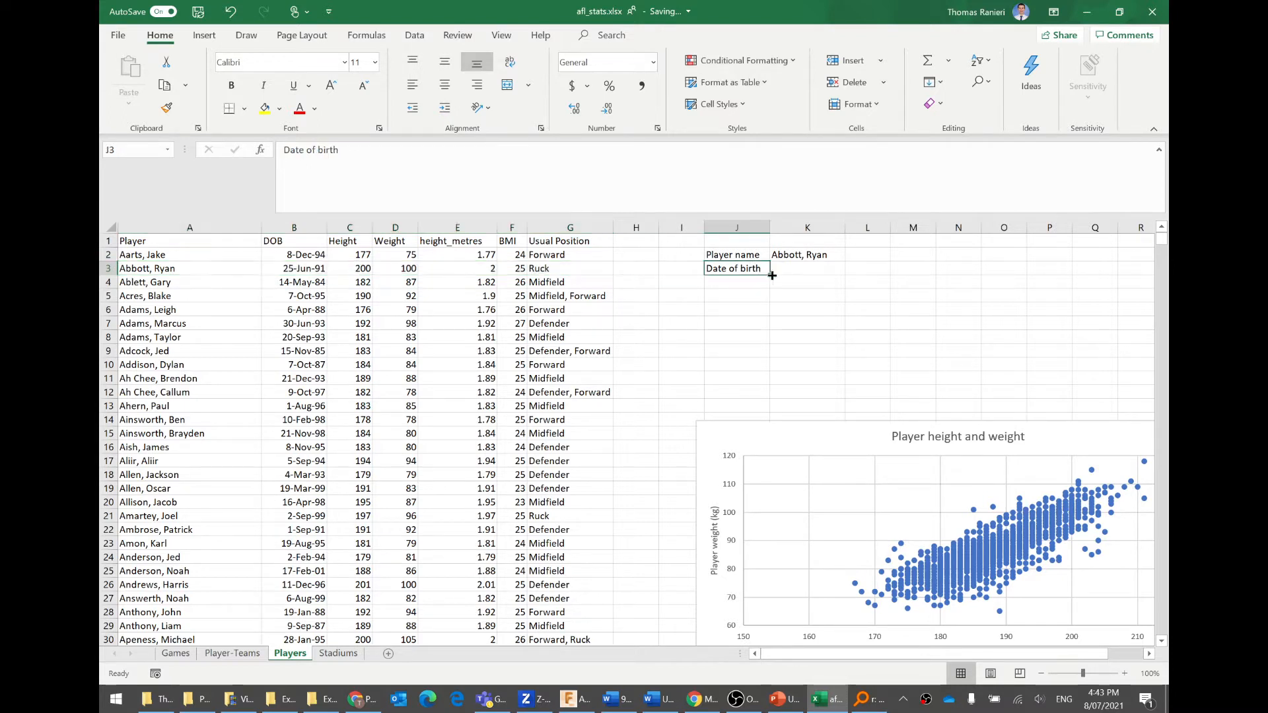
# - Enter the formula =MATCH(K2,A:A,0) in K3 to find the player's row in column A by exact match
pyautogui.click(780, 270)
pyautogui.write('=')
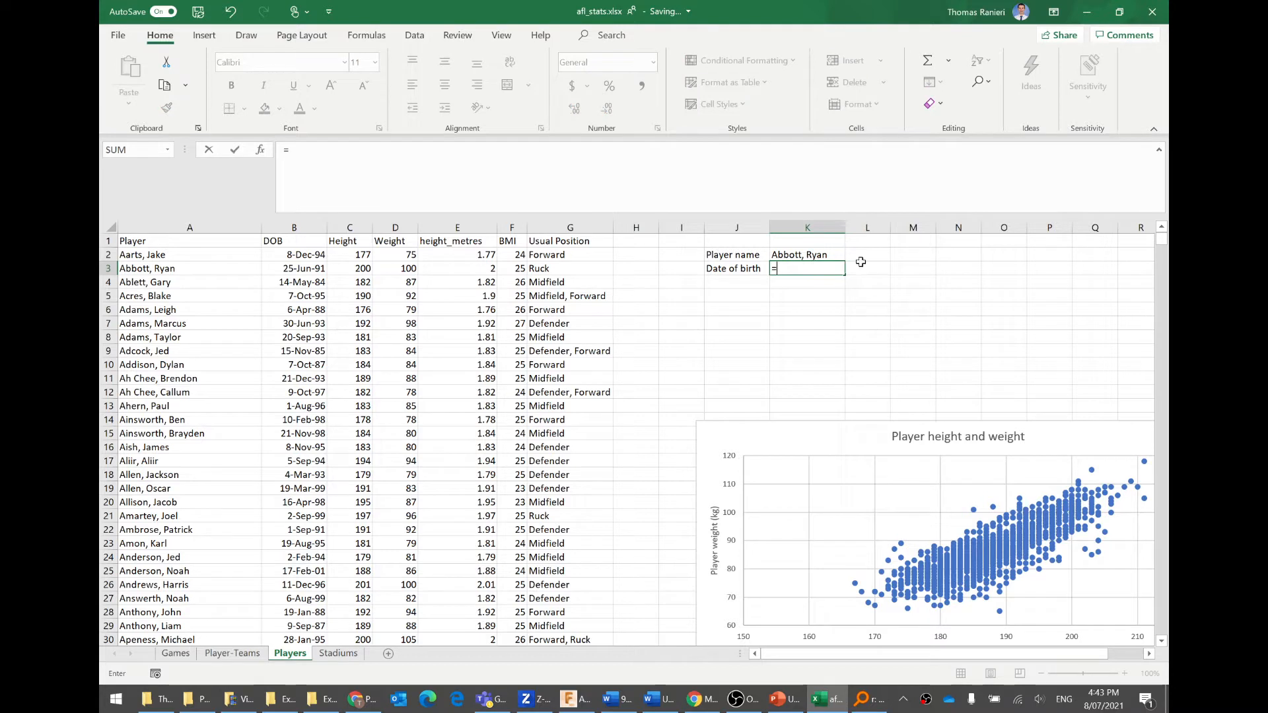
pyautogui.write('match(')
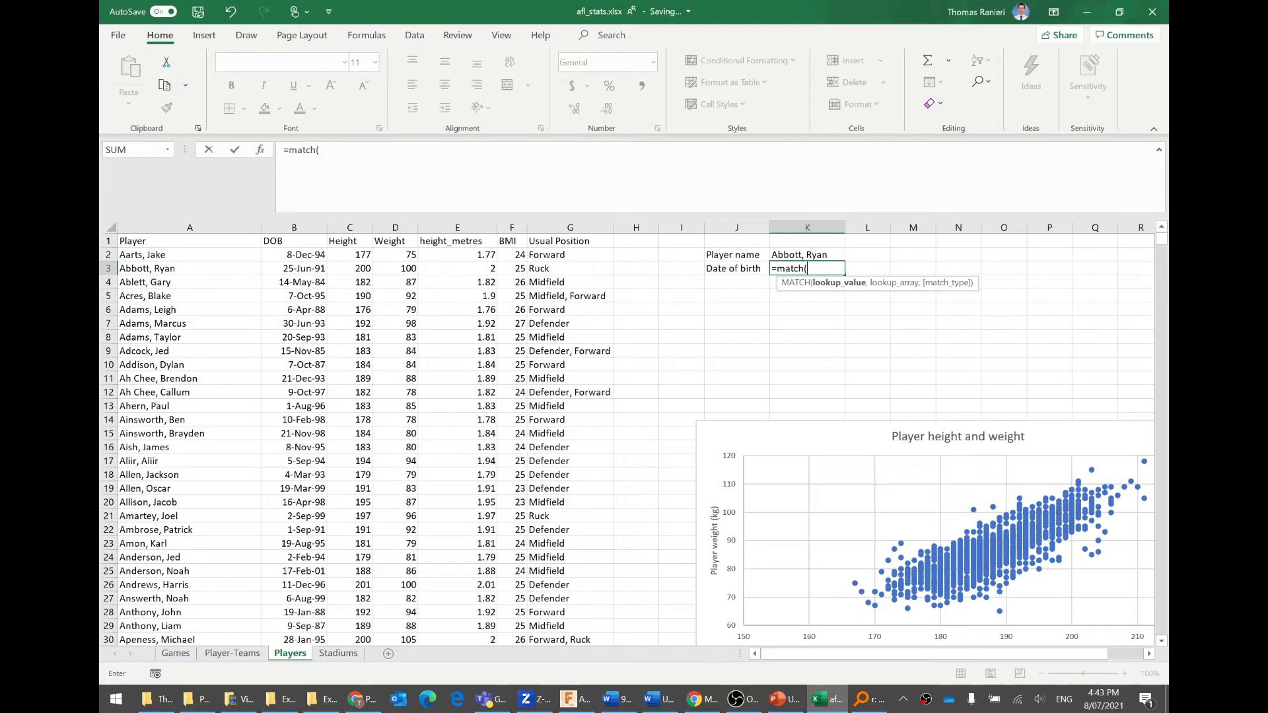
pyautogui.click(803, 255)
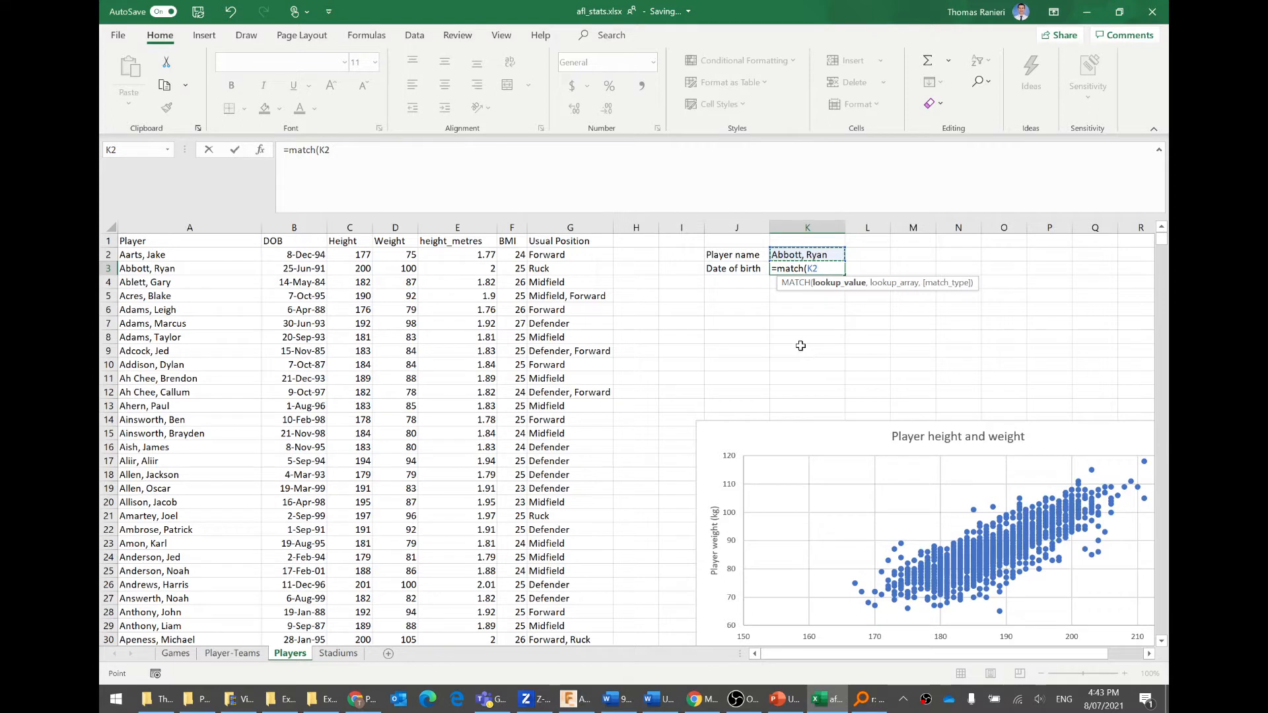
pyautogui.write(',')
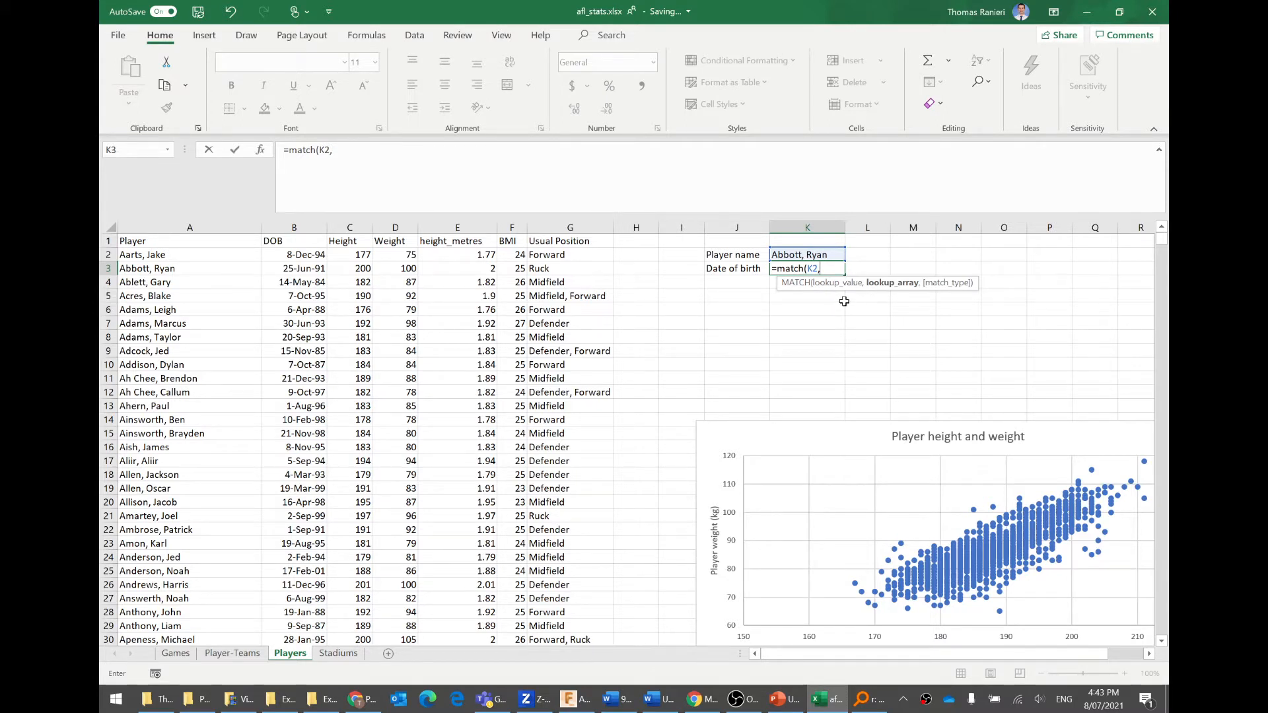
pyautogui.click(161, 226)
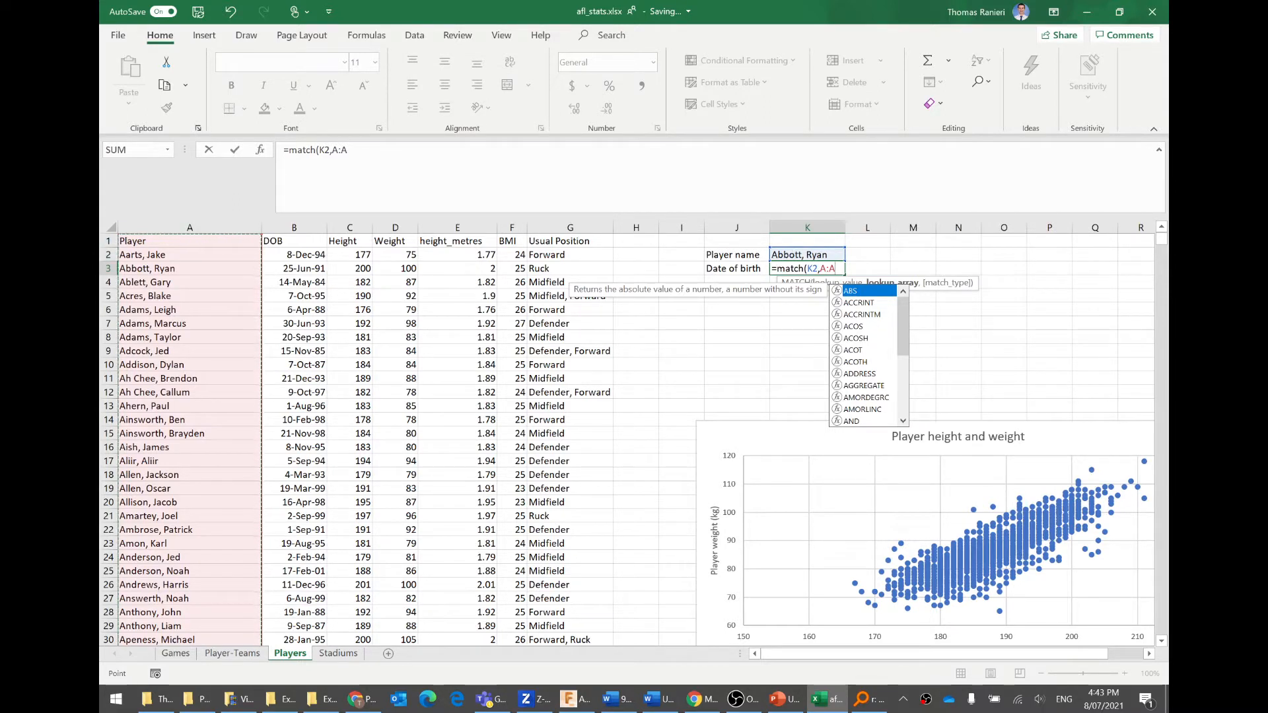
pyautogui.write(',')
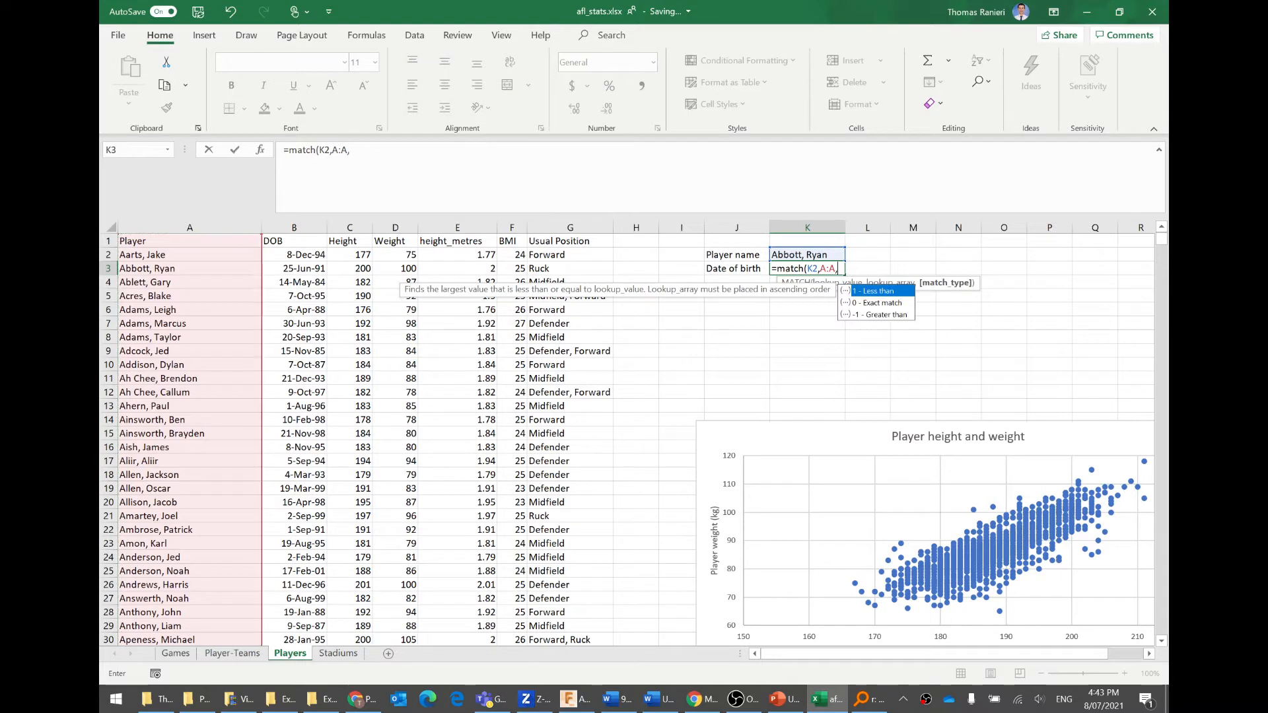
pyautogui.click(872, 303)
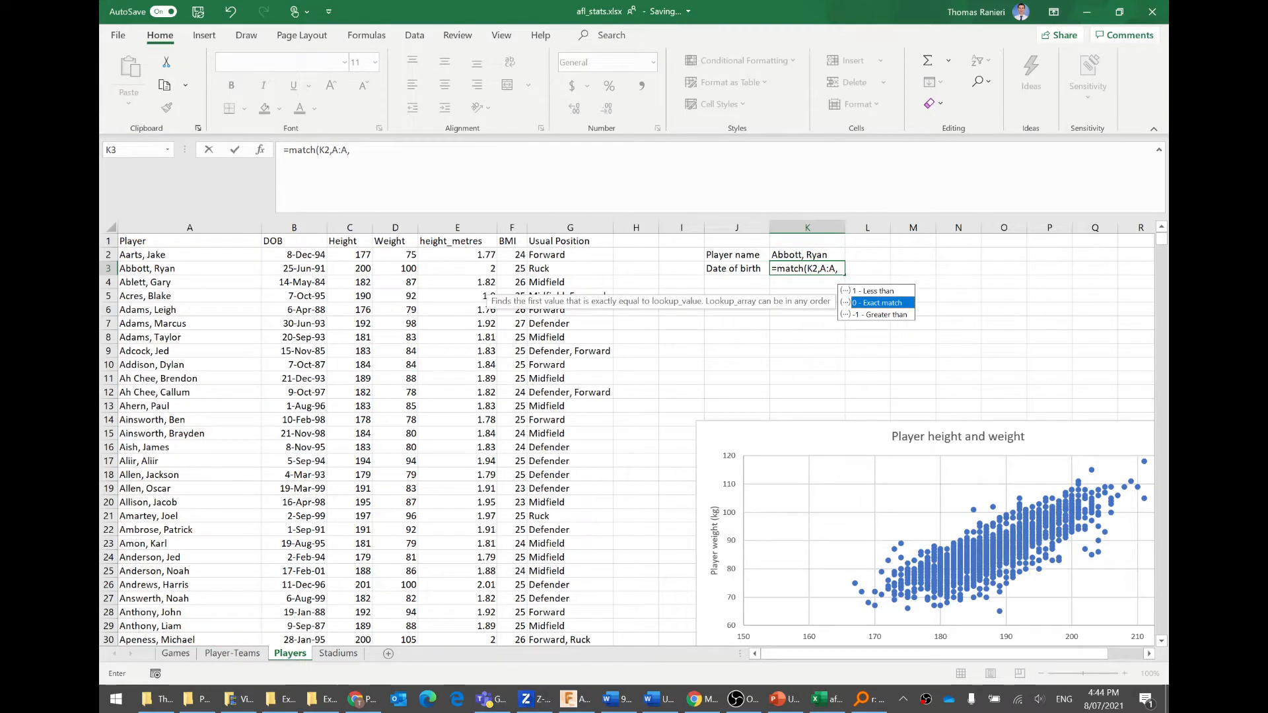
pyautogui.click(360, 150)
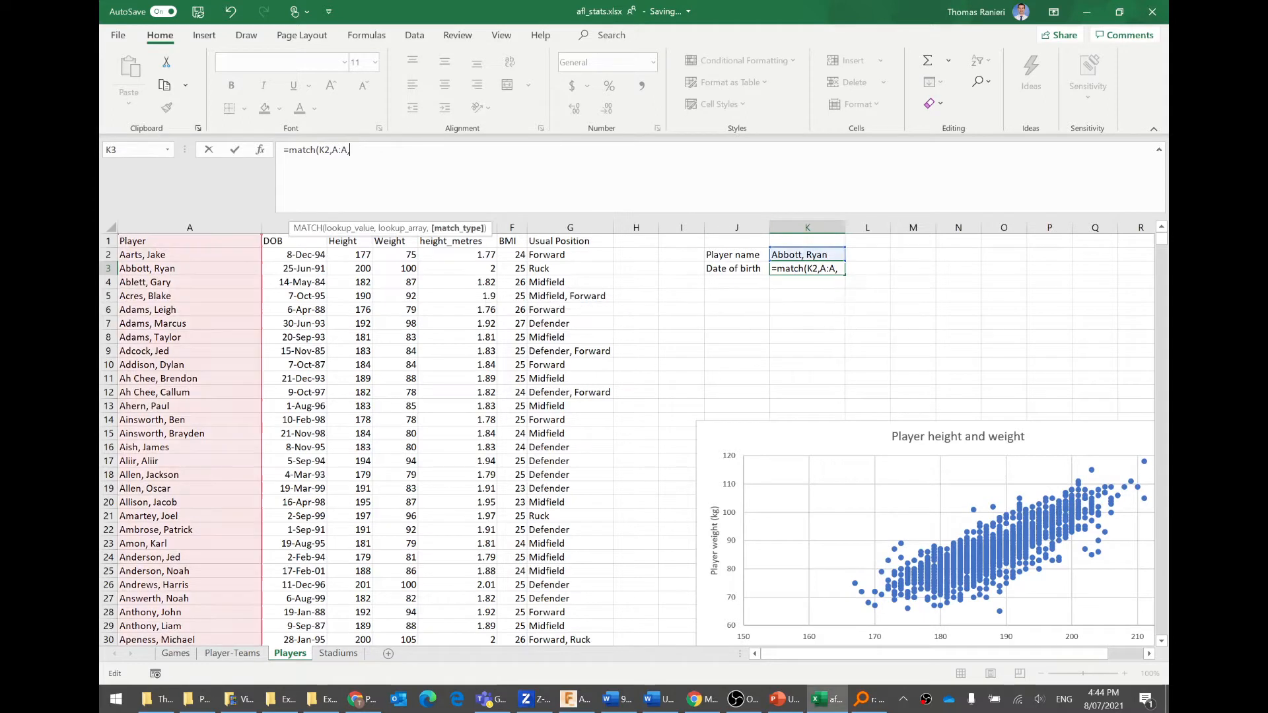
pyautogui.write('0')
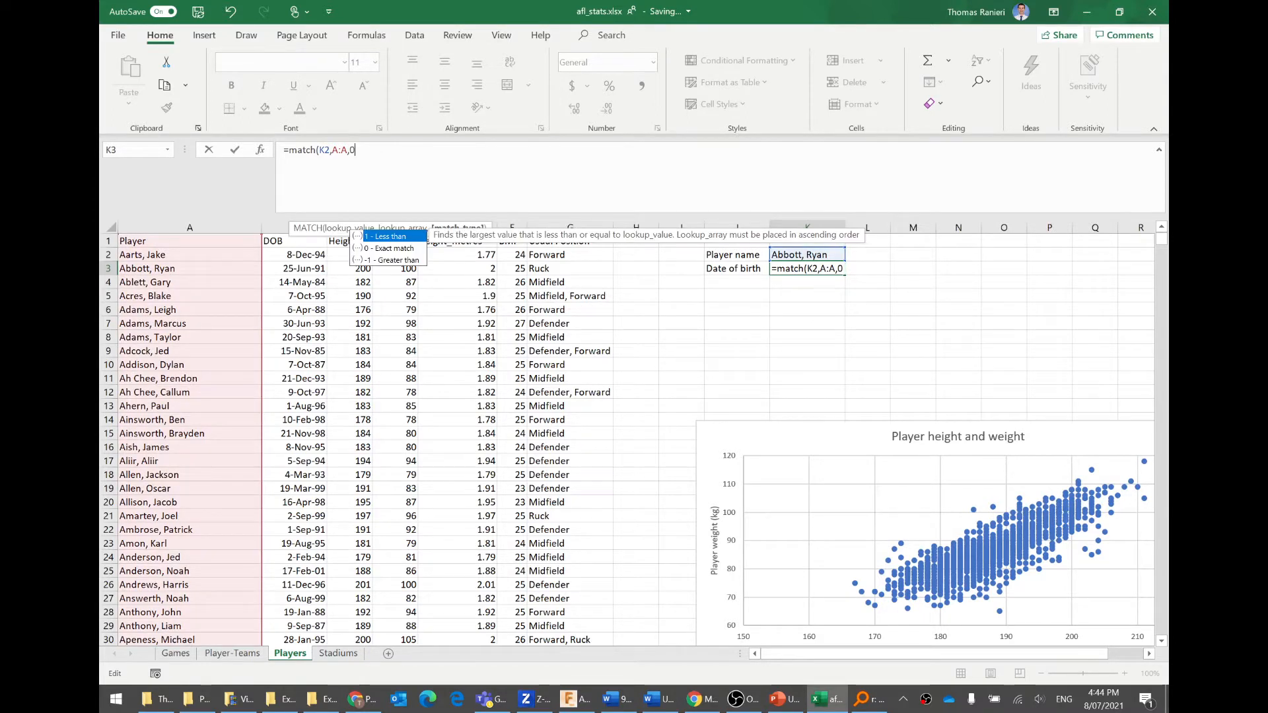
pyautogui.write(')')
pyautogui.hotkey('ctrl', 'Return')
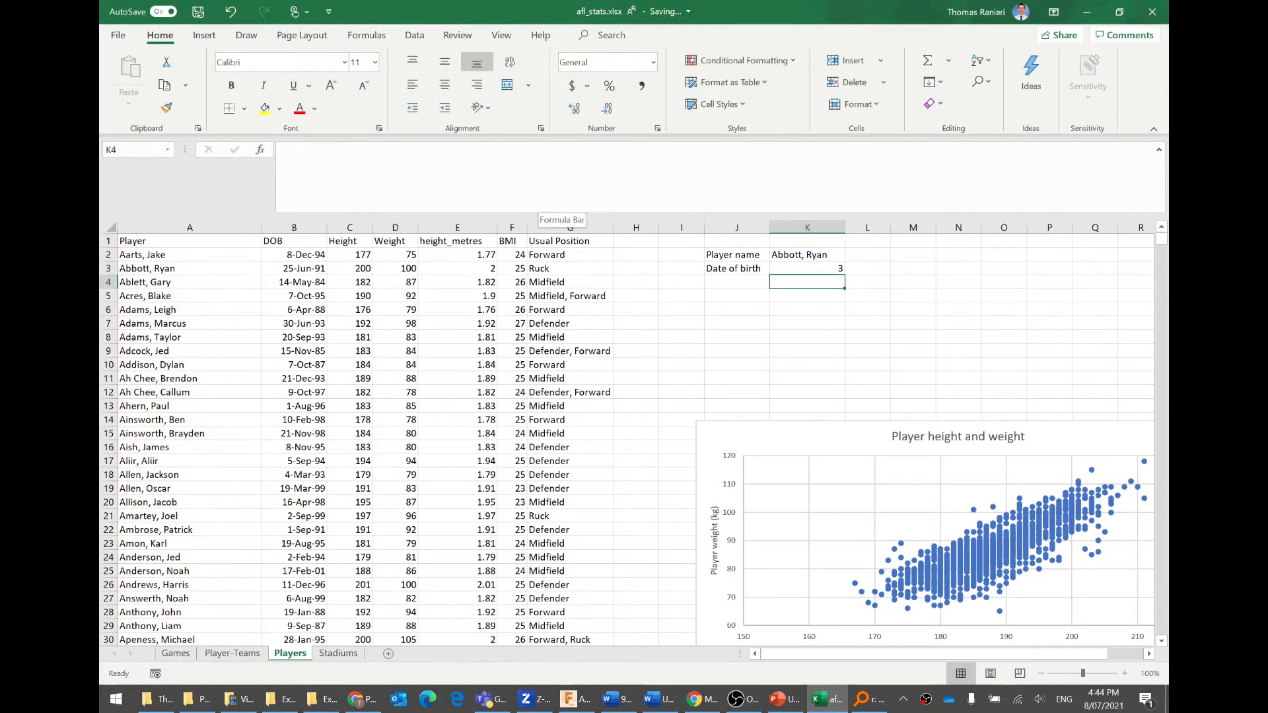
# - Review the lookup value, lookup array and match type of the MATCH formula in K3 against the player column
pyautogui.doubleClick(778, 271)
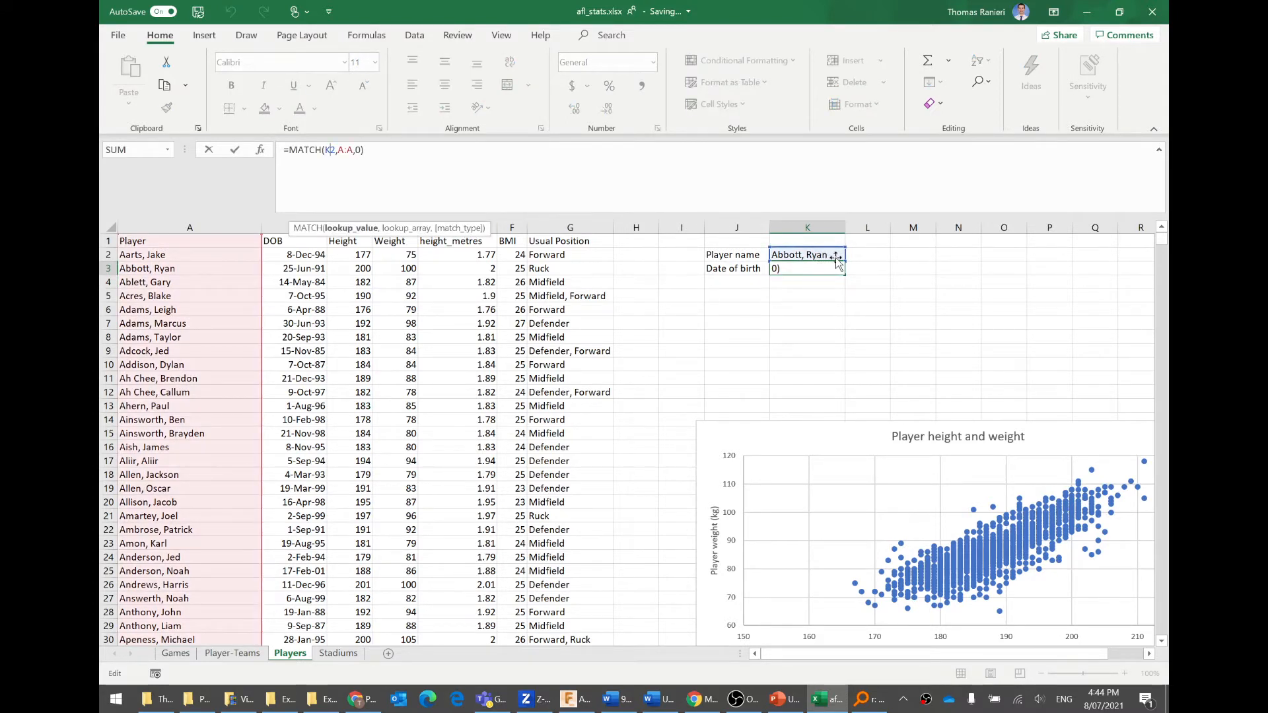
pyautogui.click(345, 151)
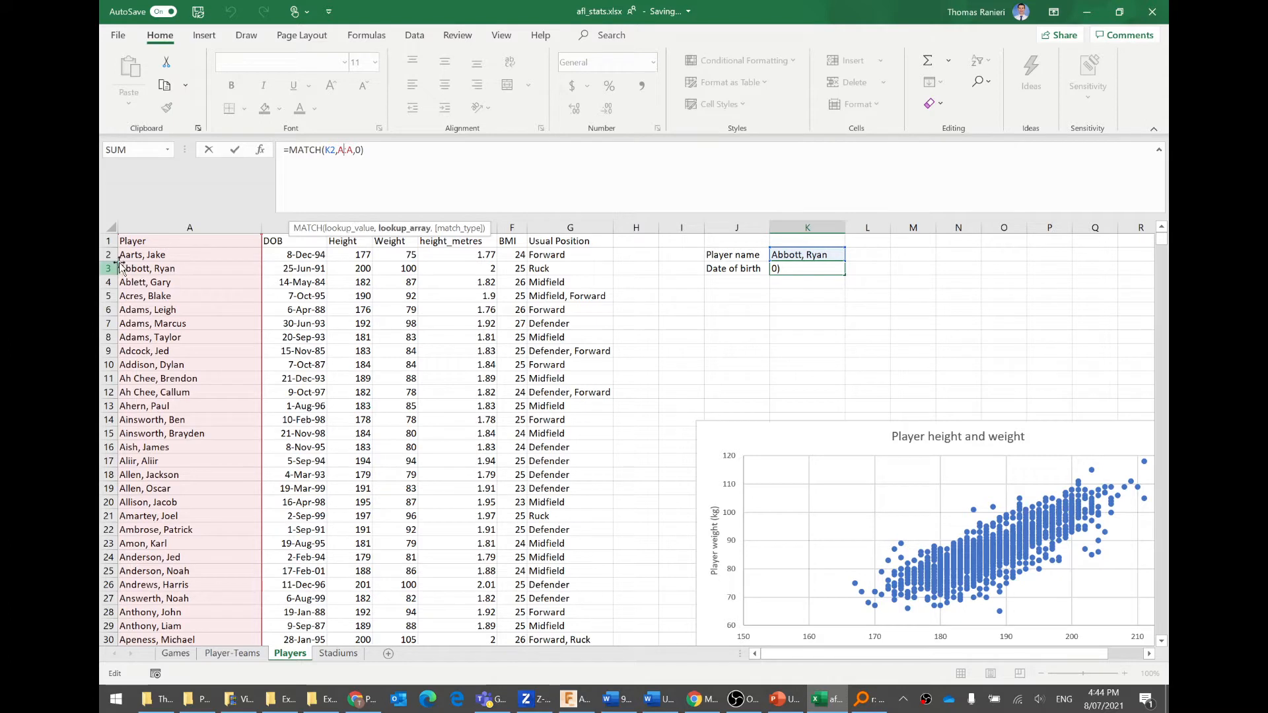
pyautogui.click(361, 151)
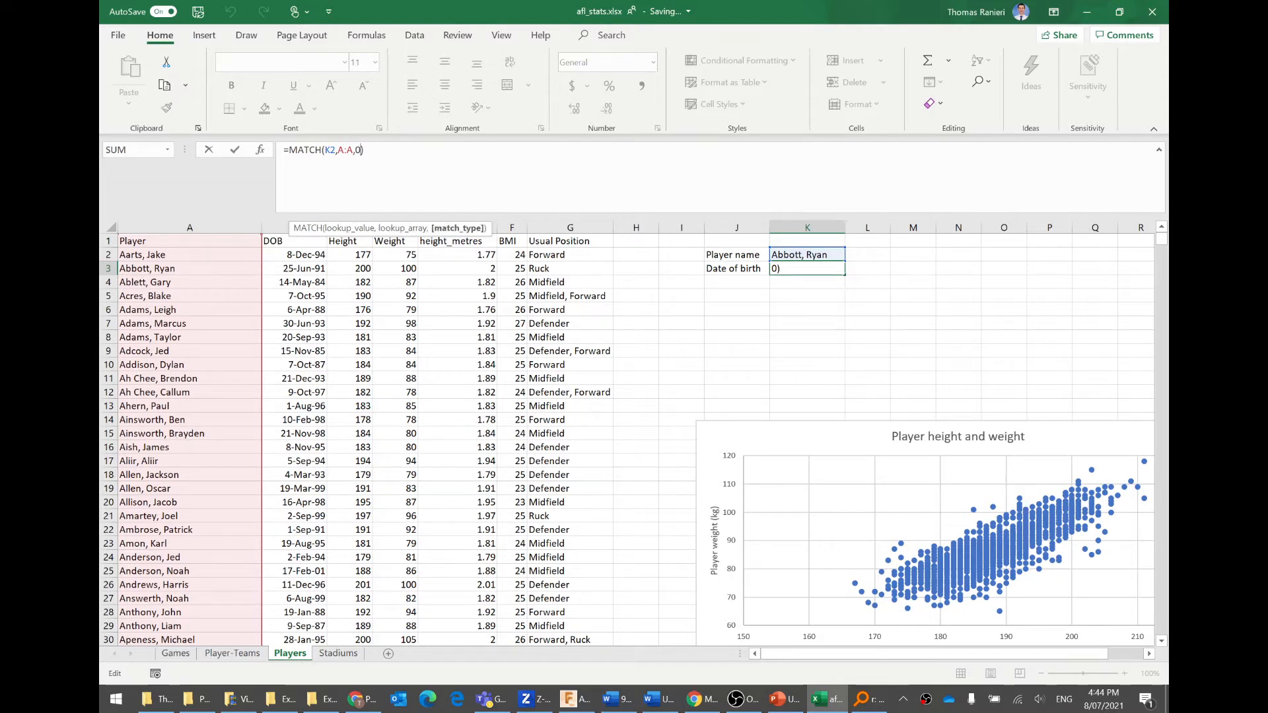
pyautogui.click(365, 151)
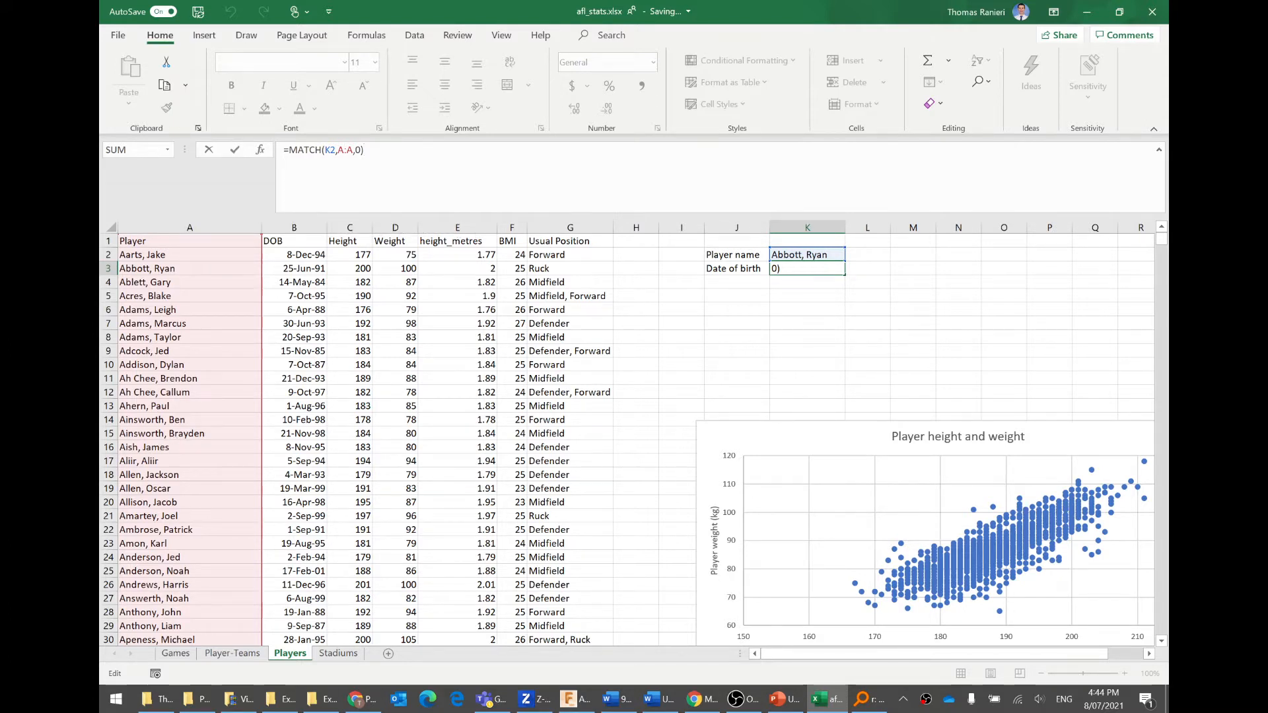
pyautogui.press('Return')
pyautogui.click(825, 270)
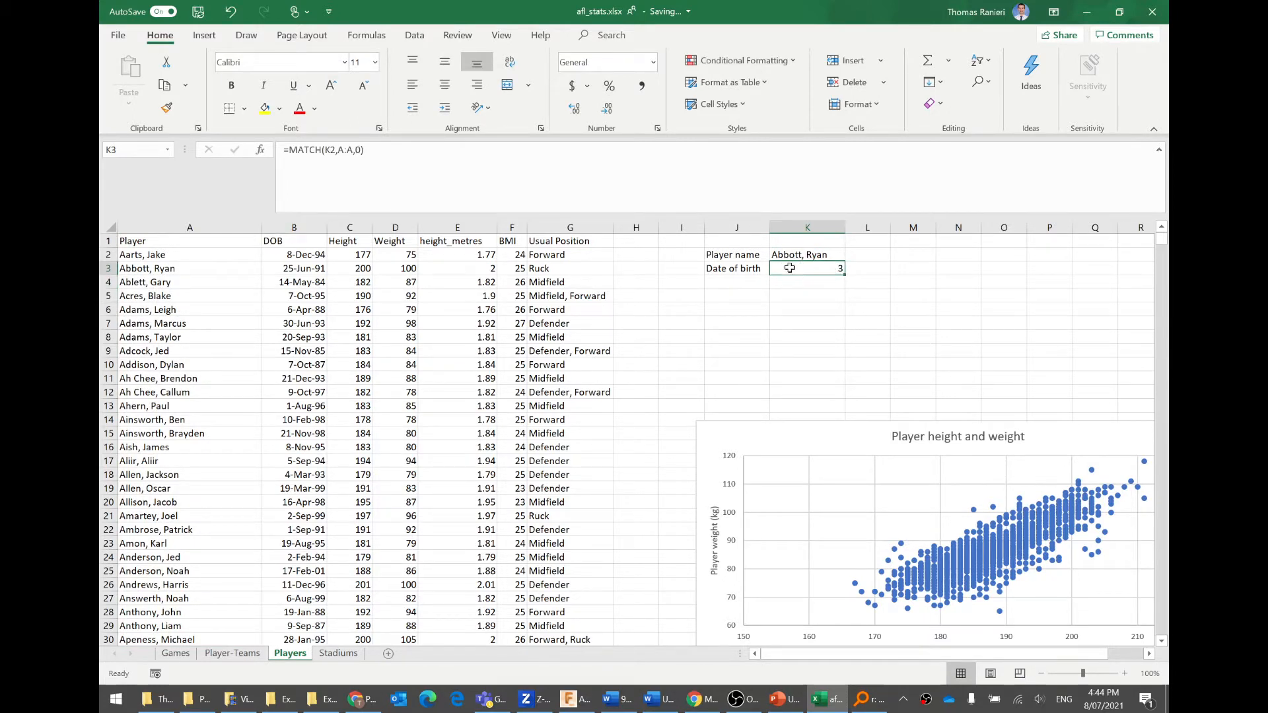
pyautogui.click(185, 230)
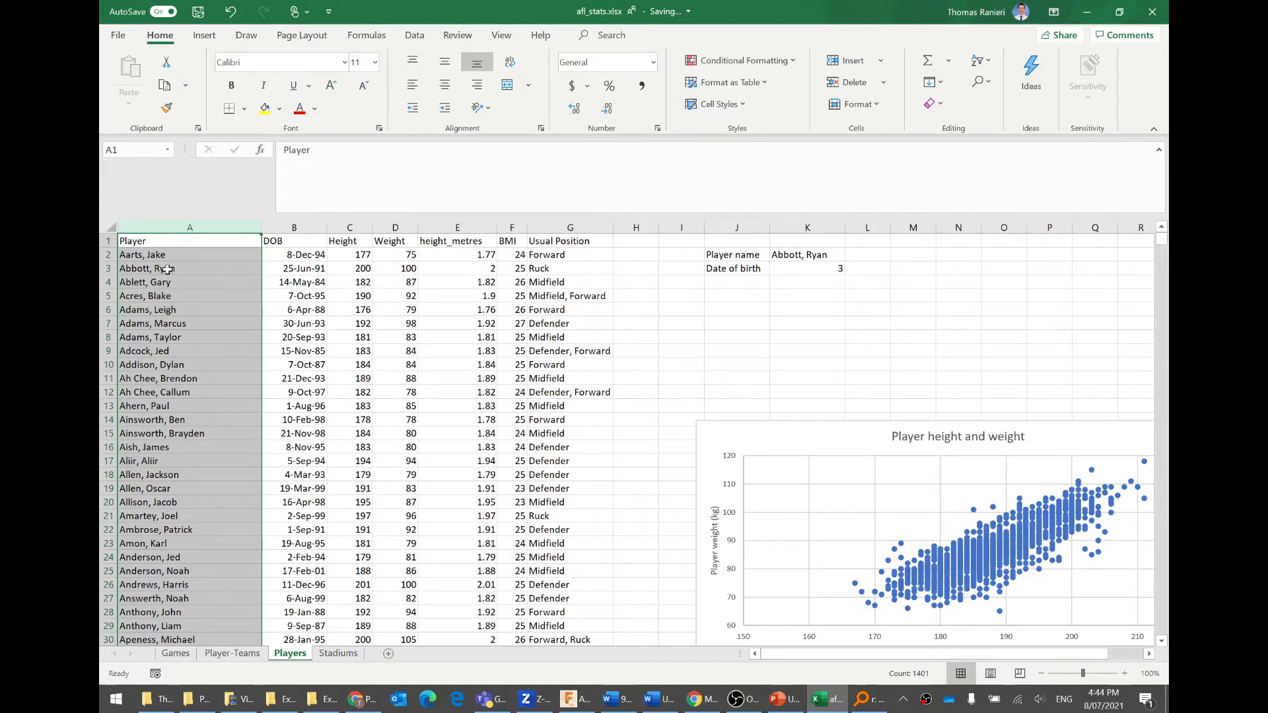
pyautogui.click(808, 268)
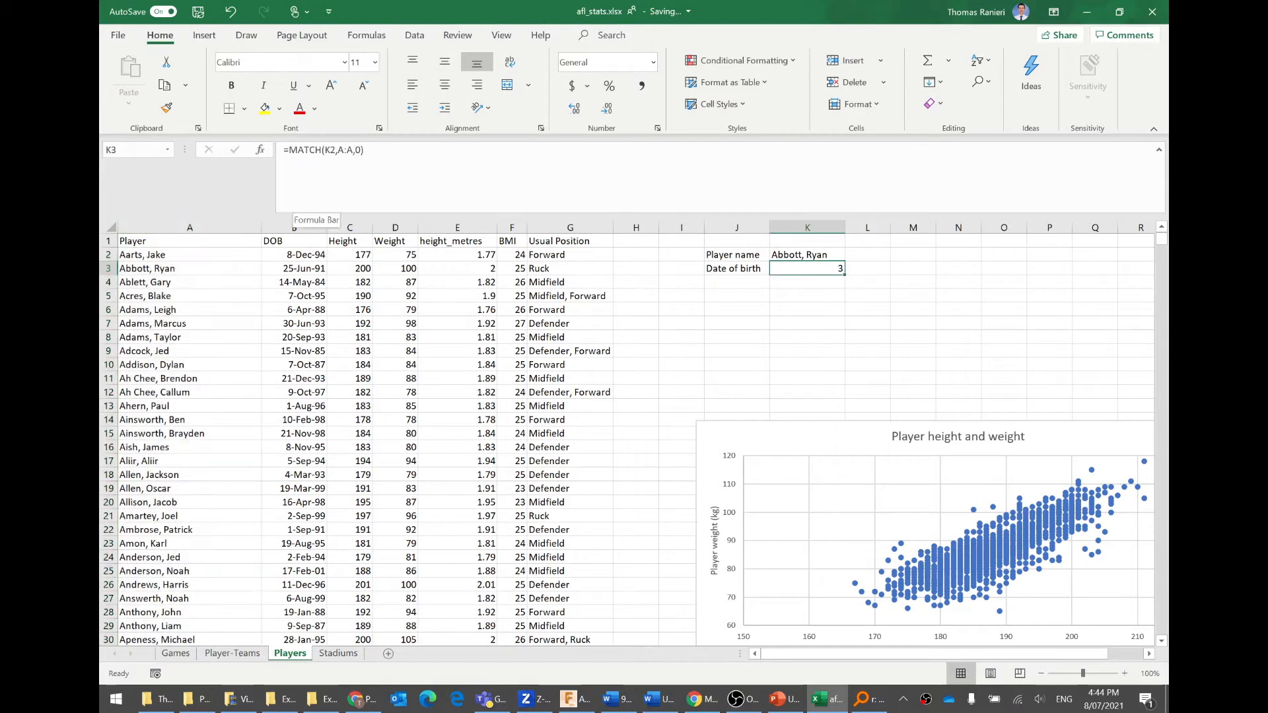
pyautogui.click(288, 150)
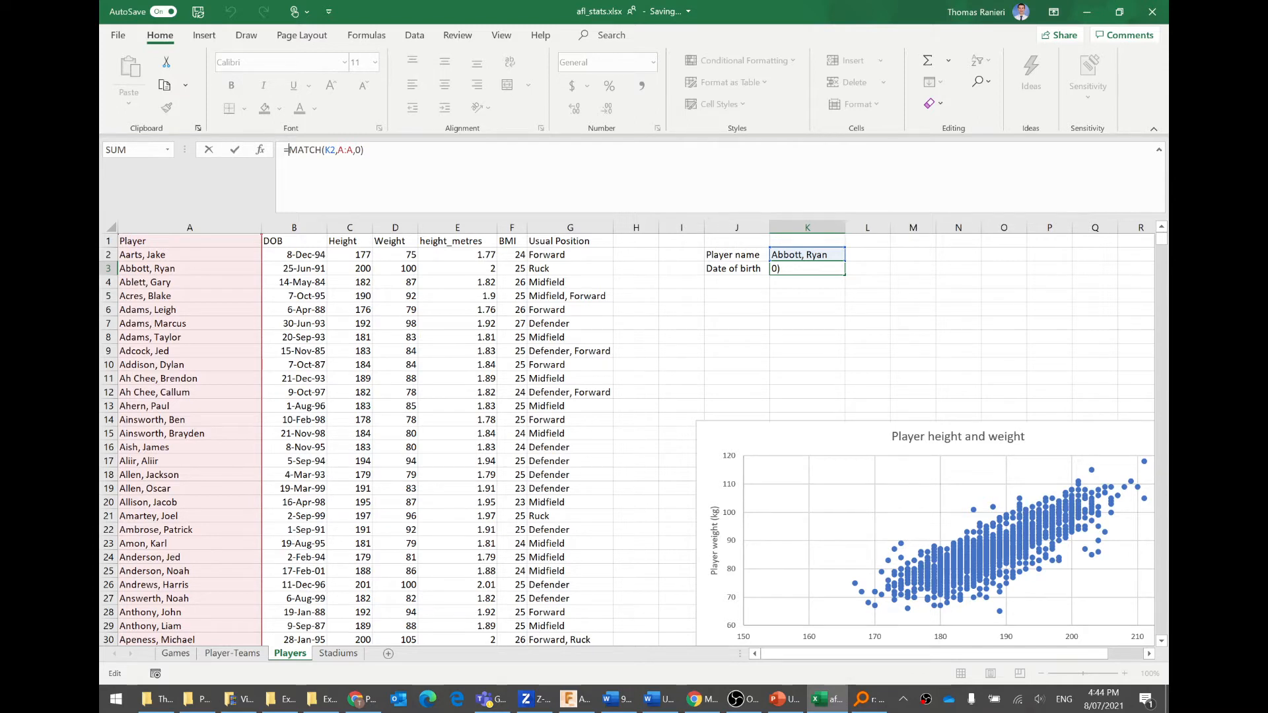
pyautogui.click(854, 282)
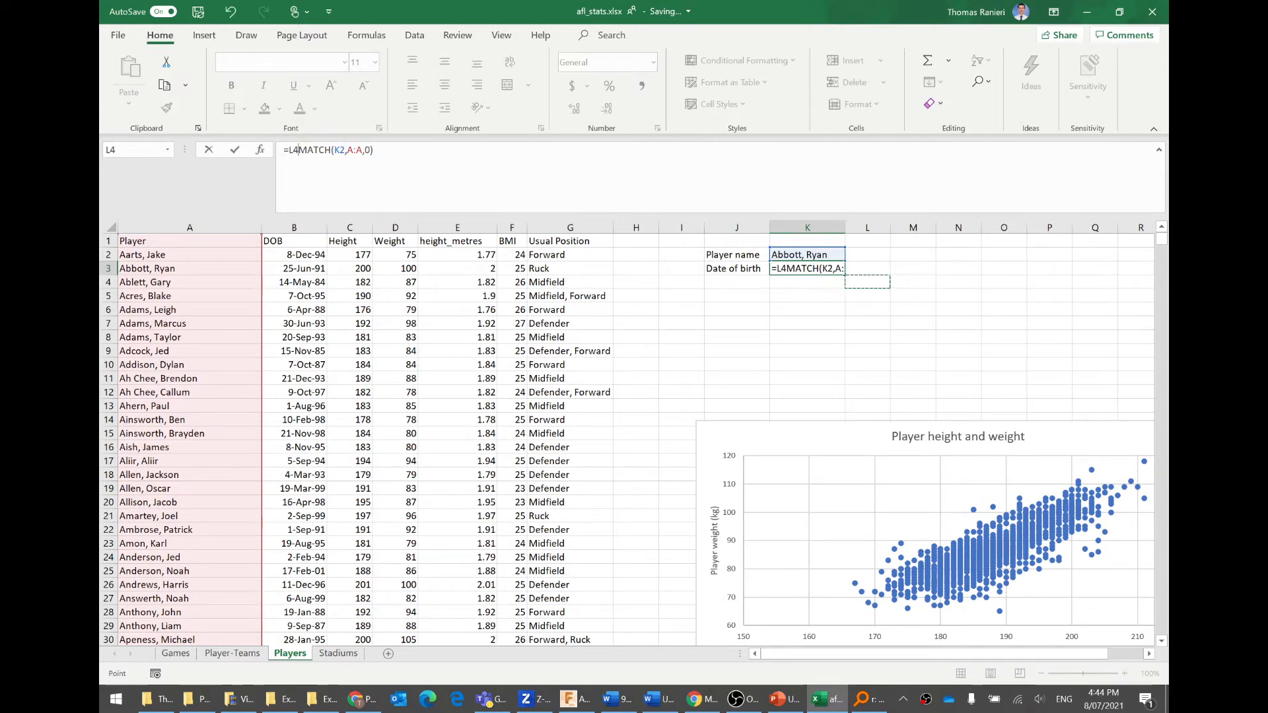
pyautogui.press('BackSpace')
pyautogui.press('BackSpace')
pyautogui.hotkey('ctrl', 'Return')
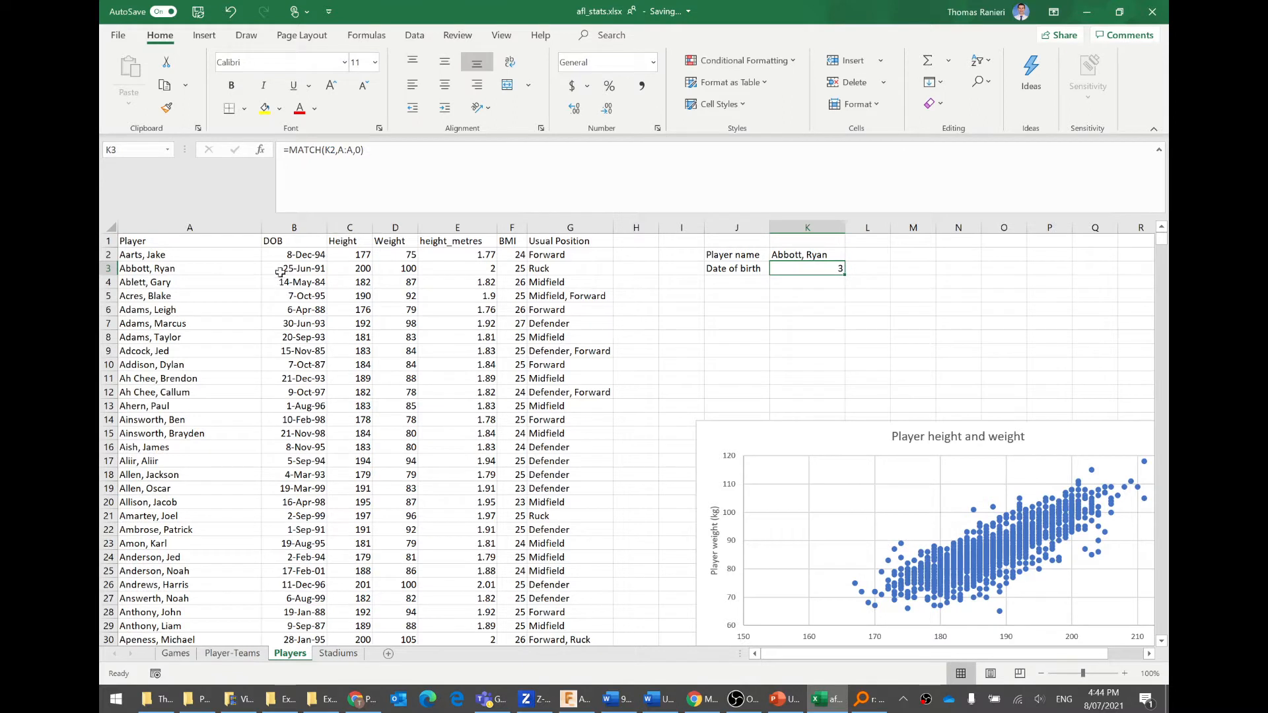
# - Examine the DOB column and compare the matched player's name in A3 with the date of birth in B3
pyautogui.click(293, 226)
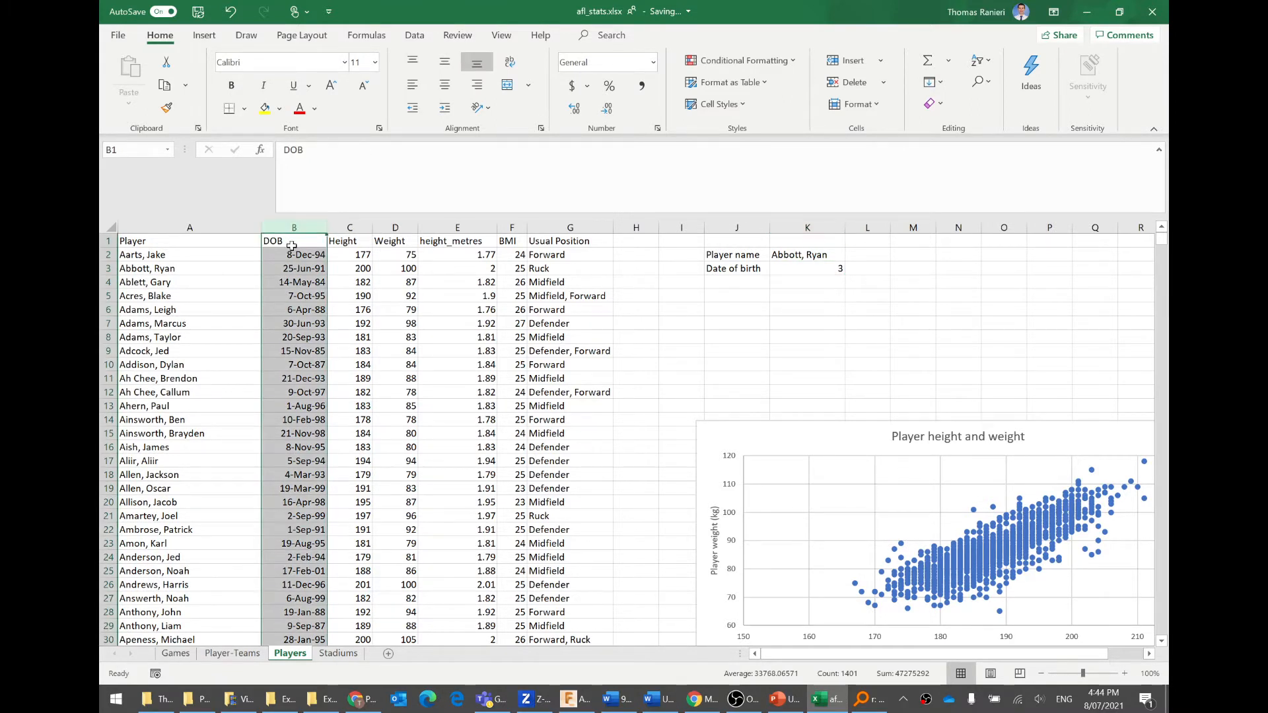
pyautogui.click(291, 245)
pyautogui.click(301, 255)
pyautogui.click(310, 269)
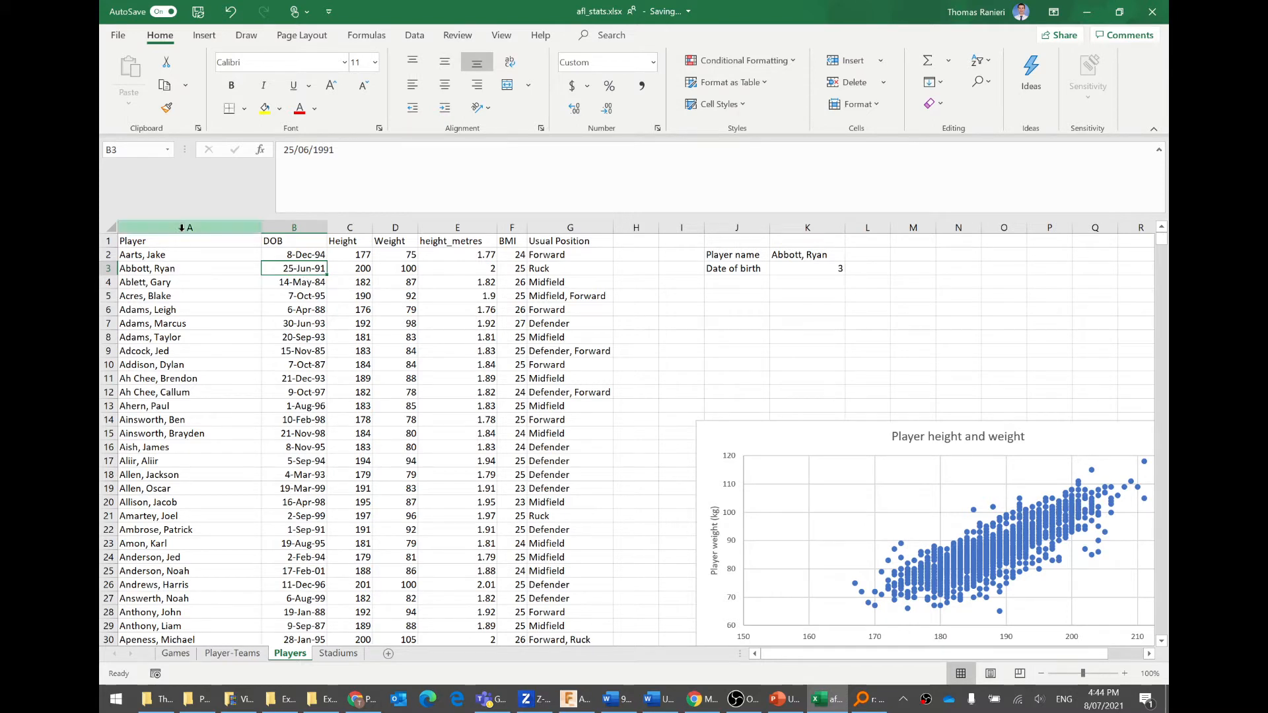
pyautogui.click(178, 267)
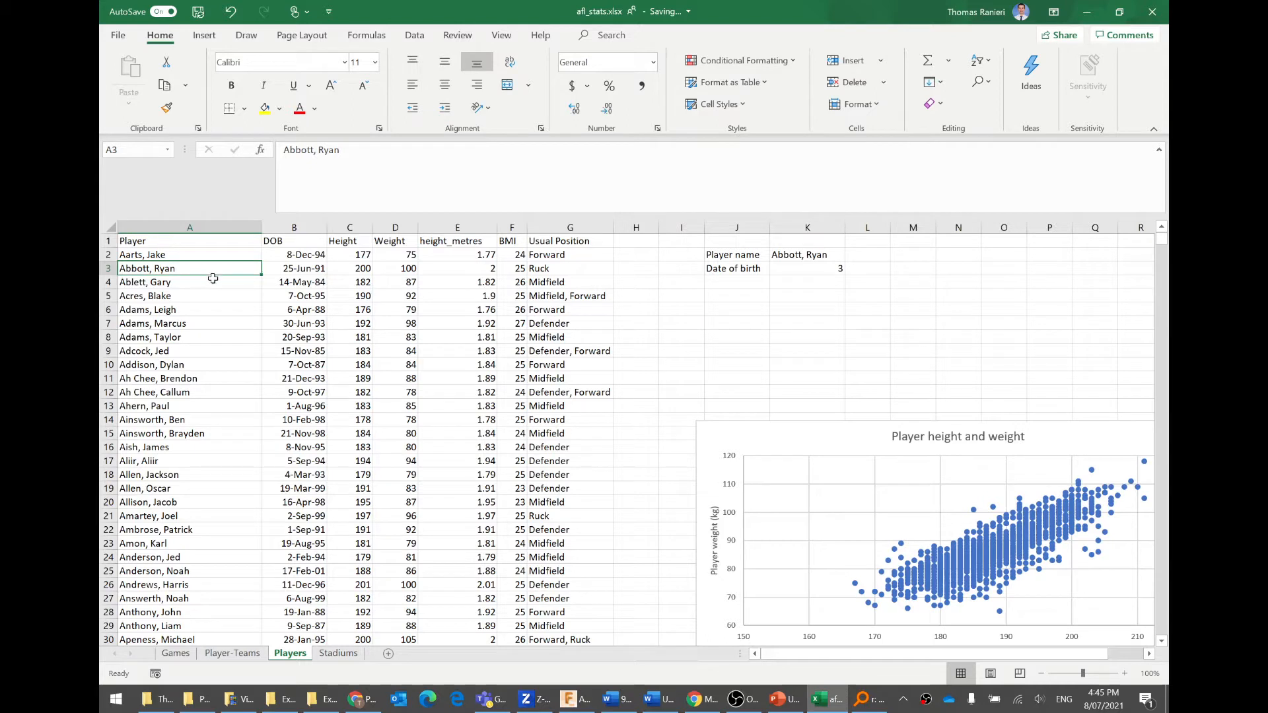
pyautogui.click(307, 266)
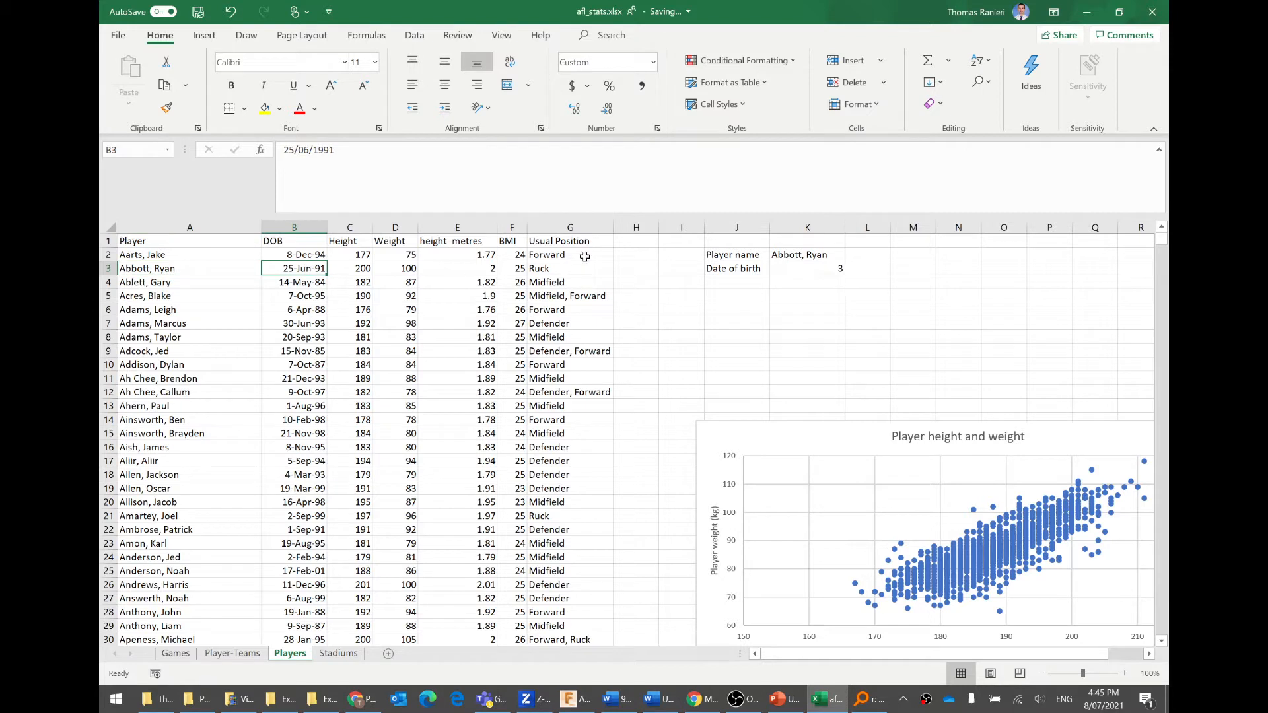
pyautogui.click(779, 271)
# - Enter =INDEX(B:B,3) in K4 to return the third entry of the DOB column, and format the cell as Short Date
pyautogui.click(733, 282)
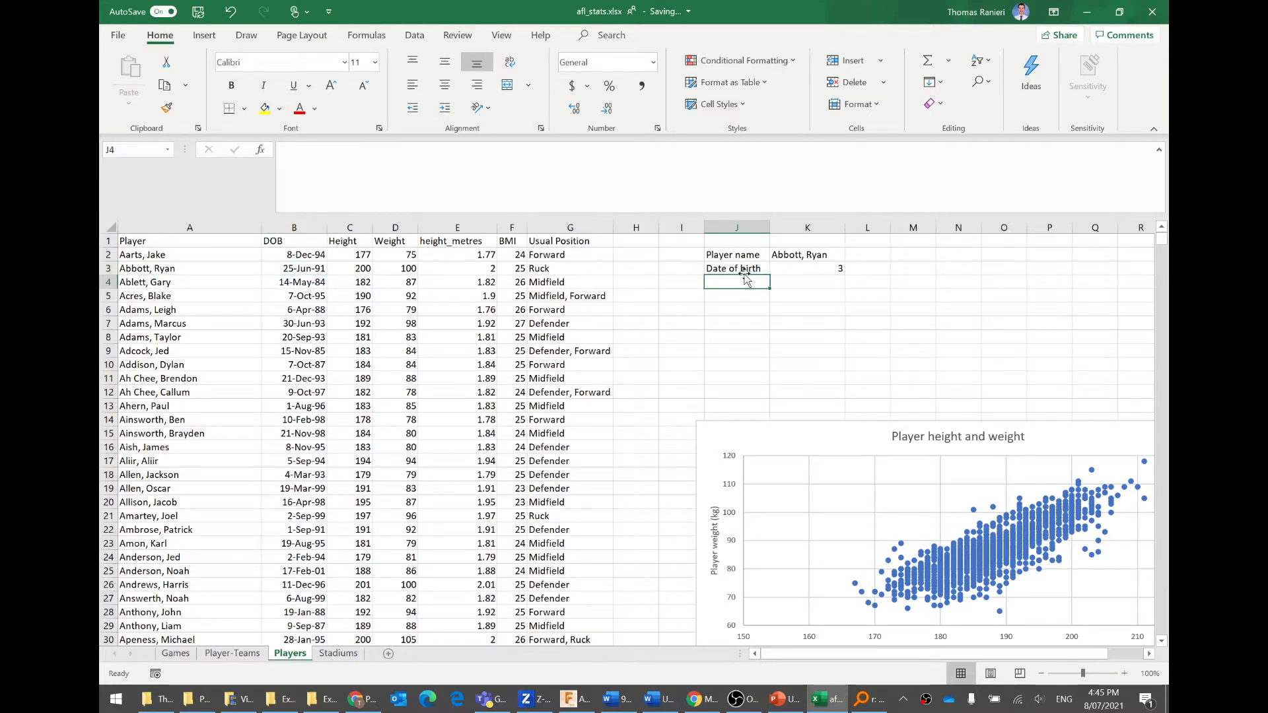
pyautogui.click(819, 285)
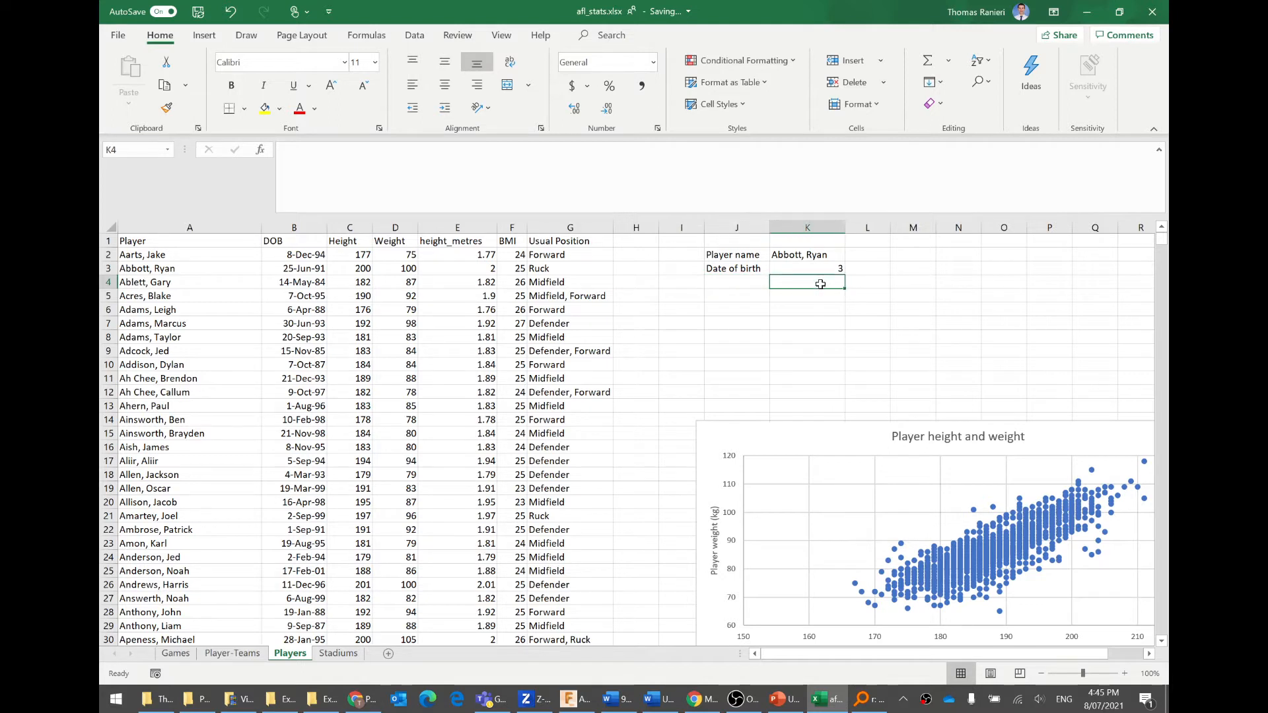
pyautogui.write('=index')
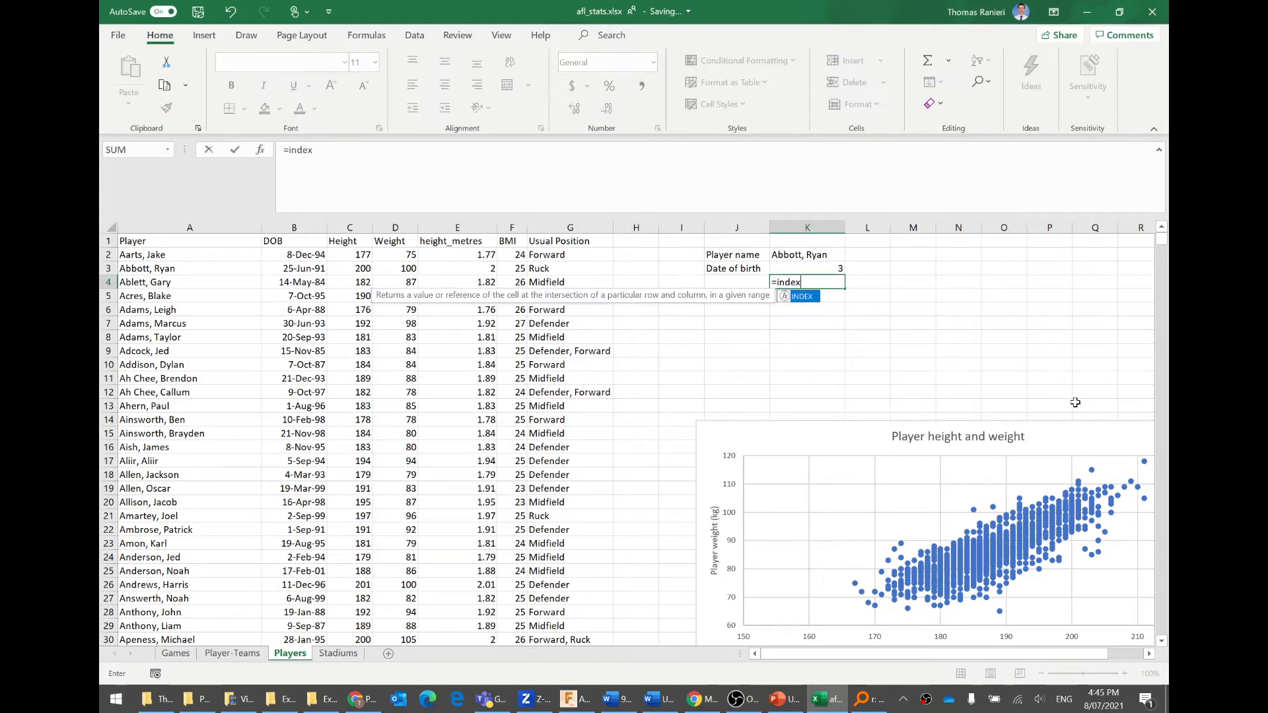
pyautogui.write('(')
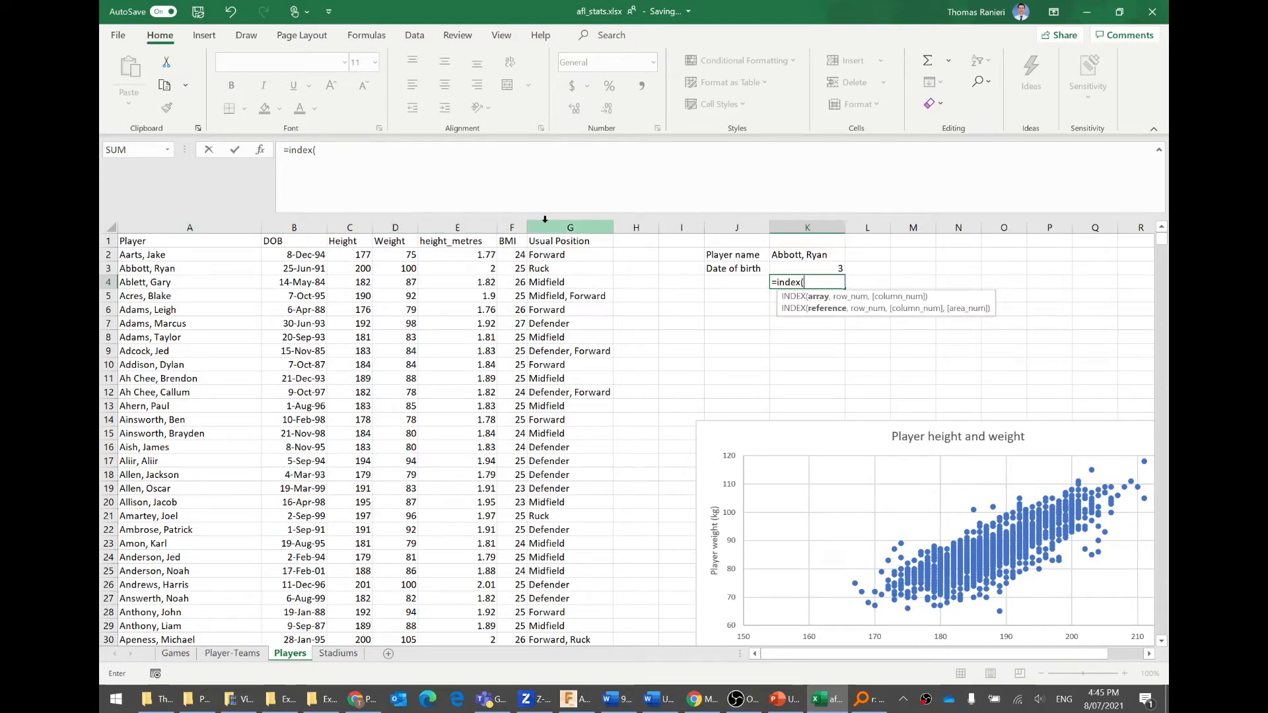
pyautogui.click(297, 226)
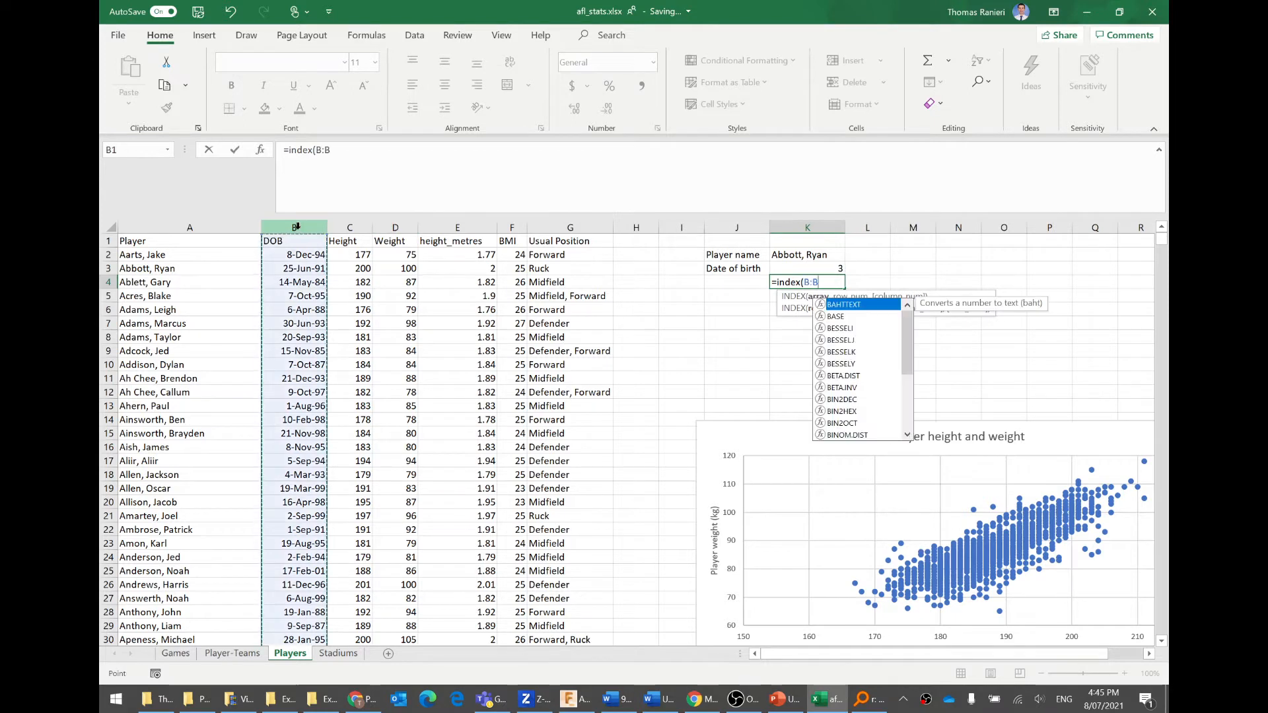
pyautogui.write(',')
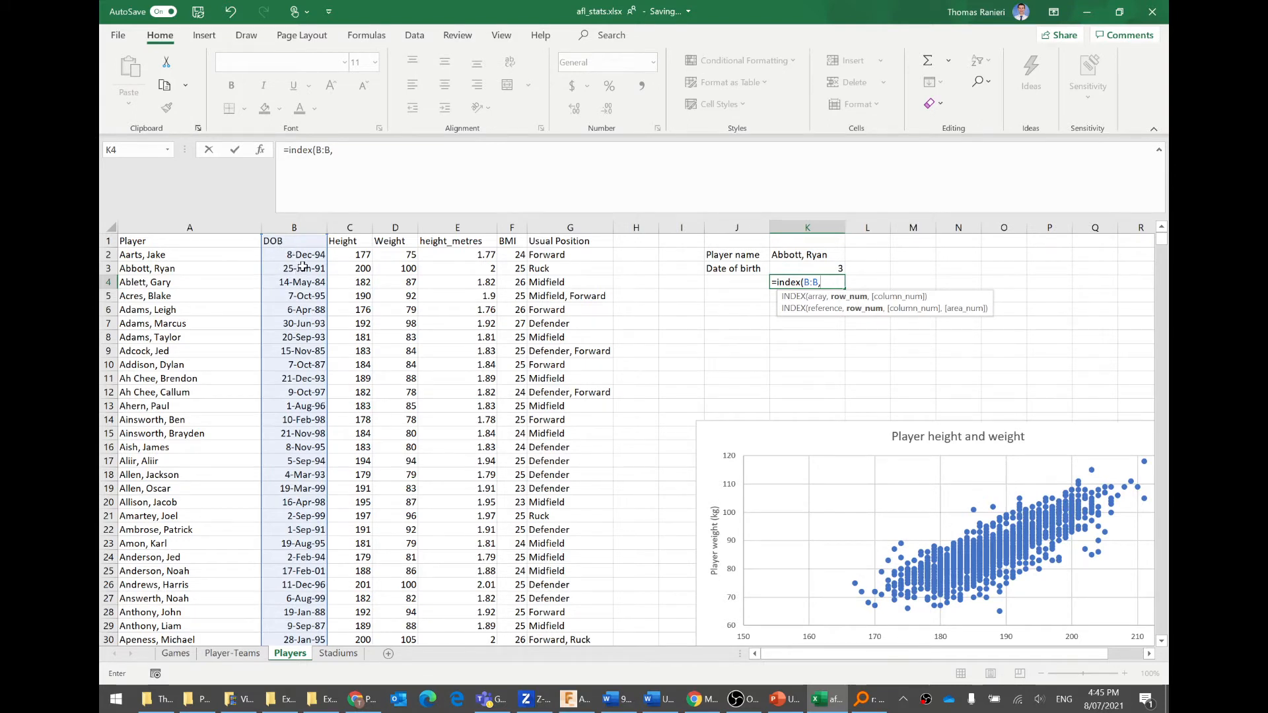
pyautogui.write('K3)')
pyautogui.press('Return')
pyautogui.press('Up')
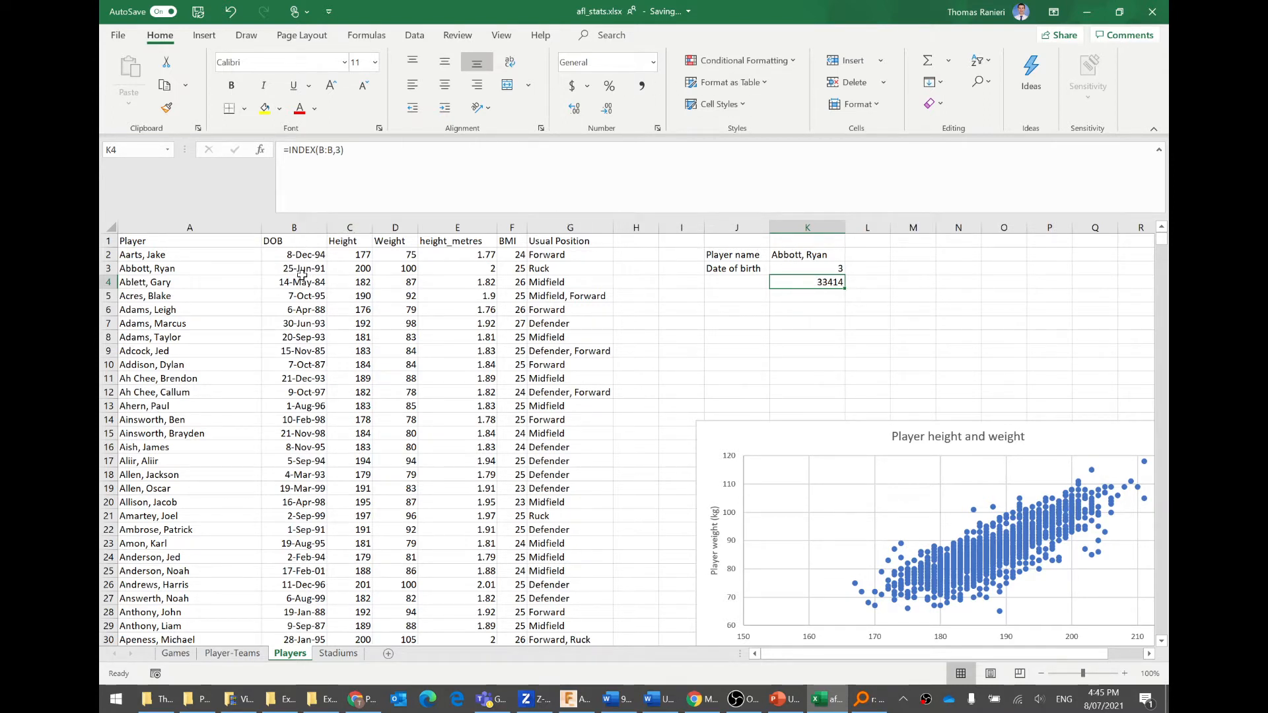
pyautogui.click(654, 68)
pyautogui.click(664, 226)
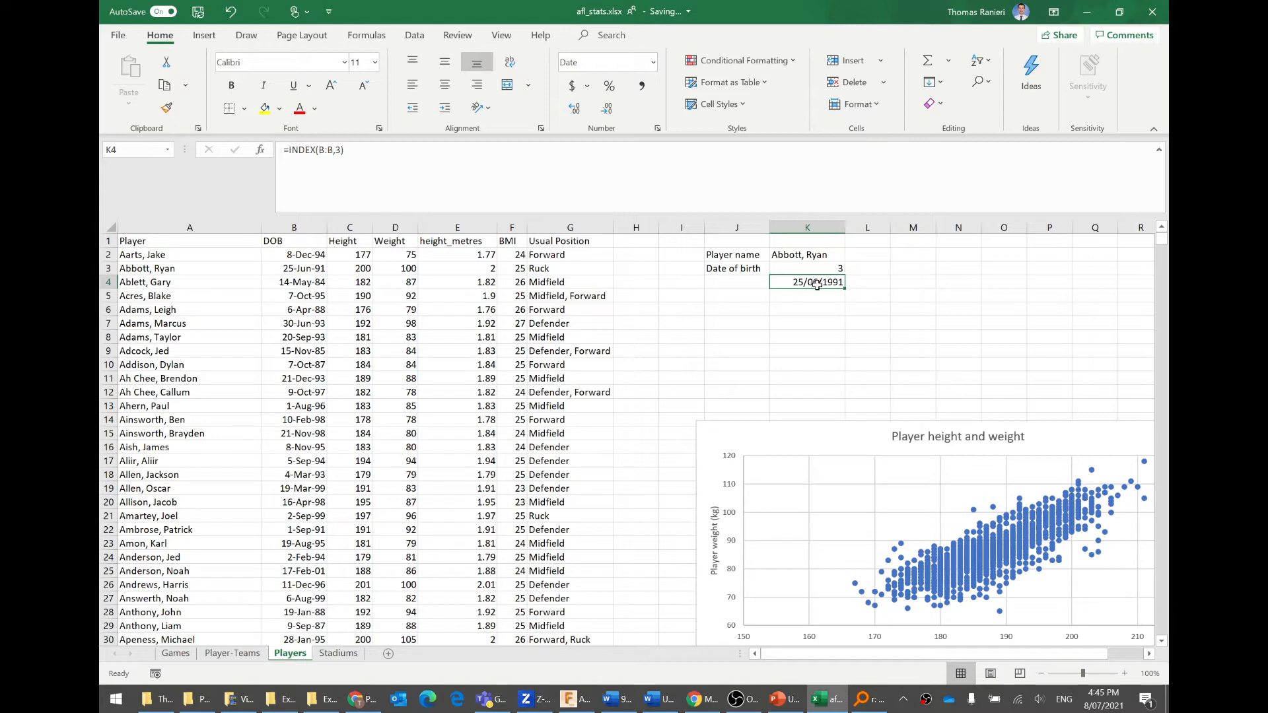
# - Test the lookup by changing K2 to the player name listed in A5, and check the row number in K4's INDEX formula
pyautogui.click(792, 255)
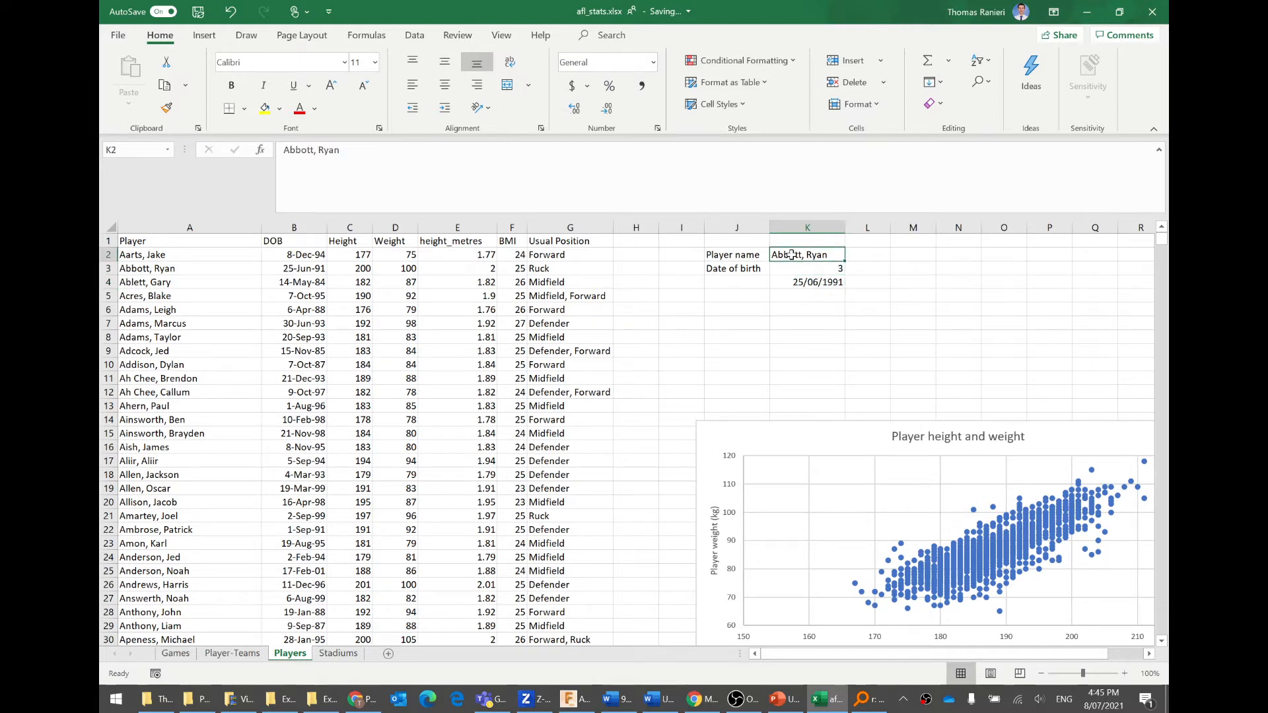
pyautogui.write('Acres, Blake')
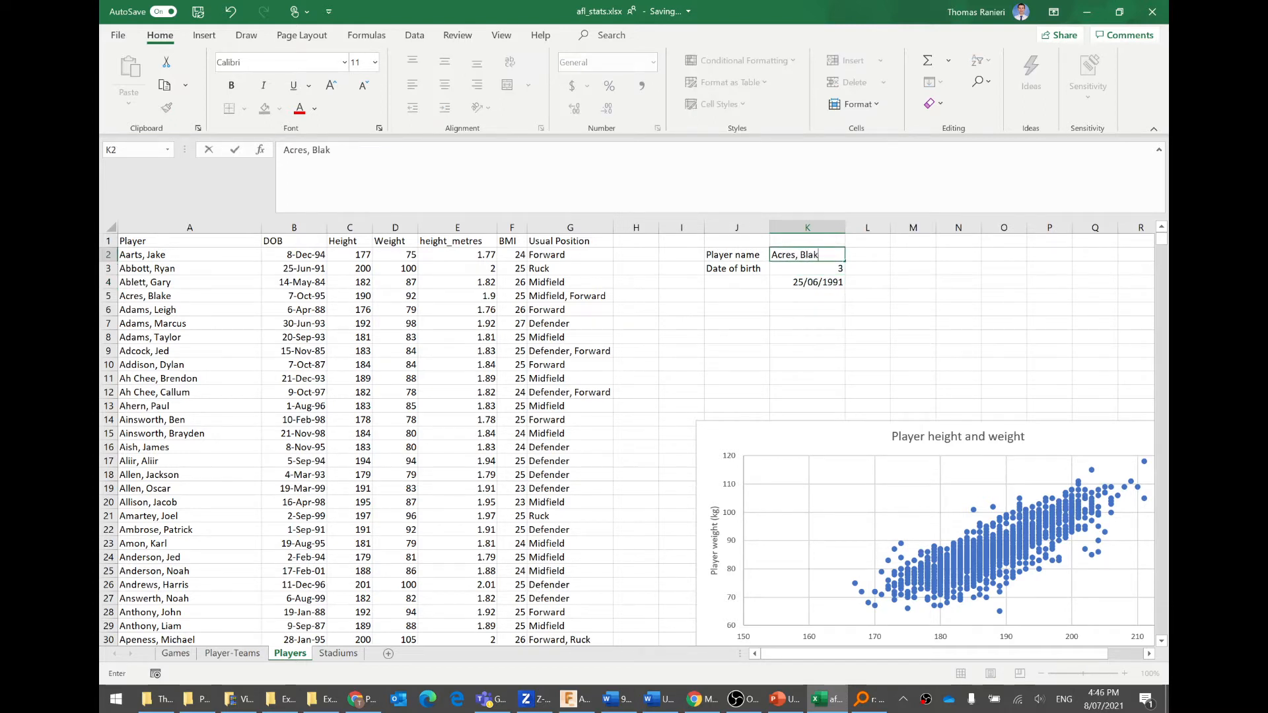
pyautogui.press('Return')
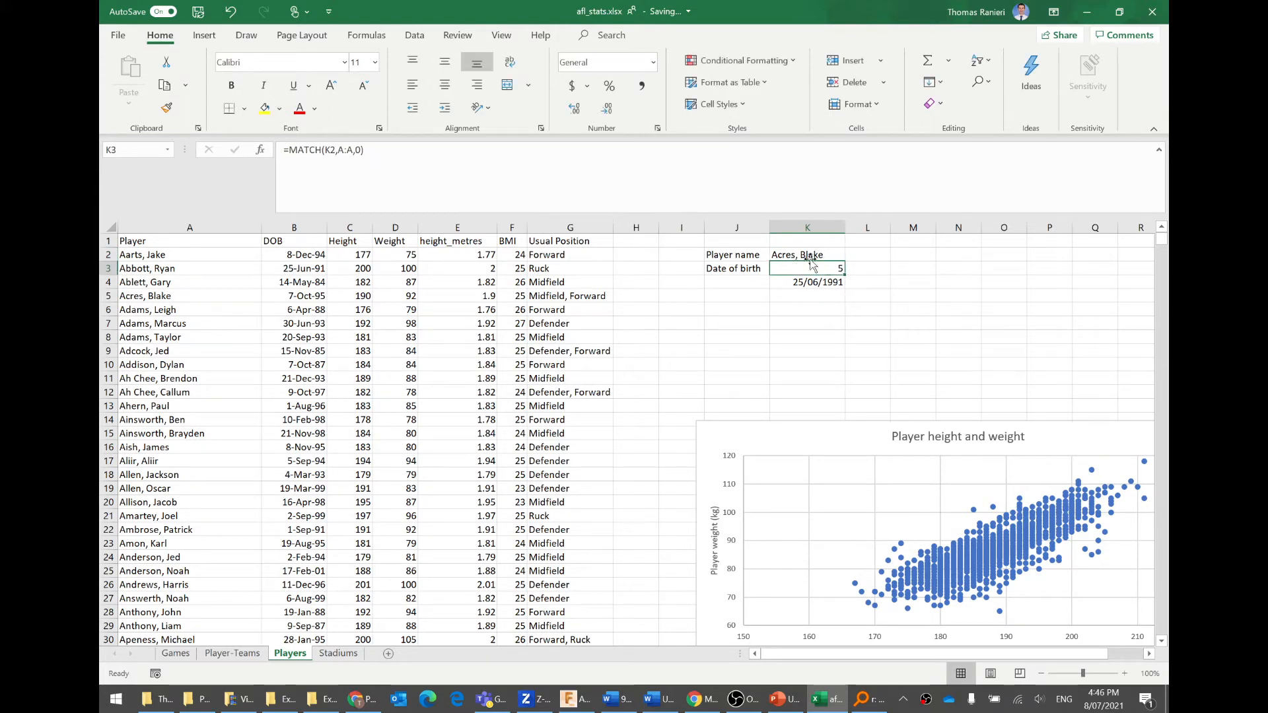
pyautogui.click(817, 282)
pyautogui.moveTo(342, 150); pyautogui.dragTo(335, 150)
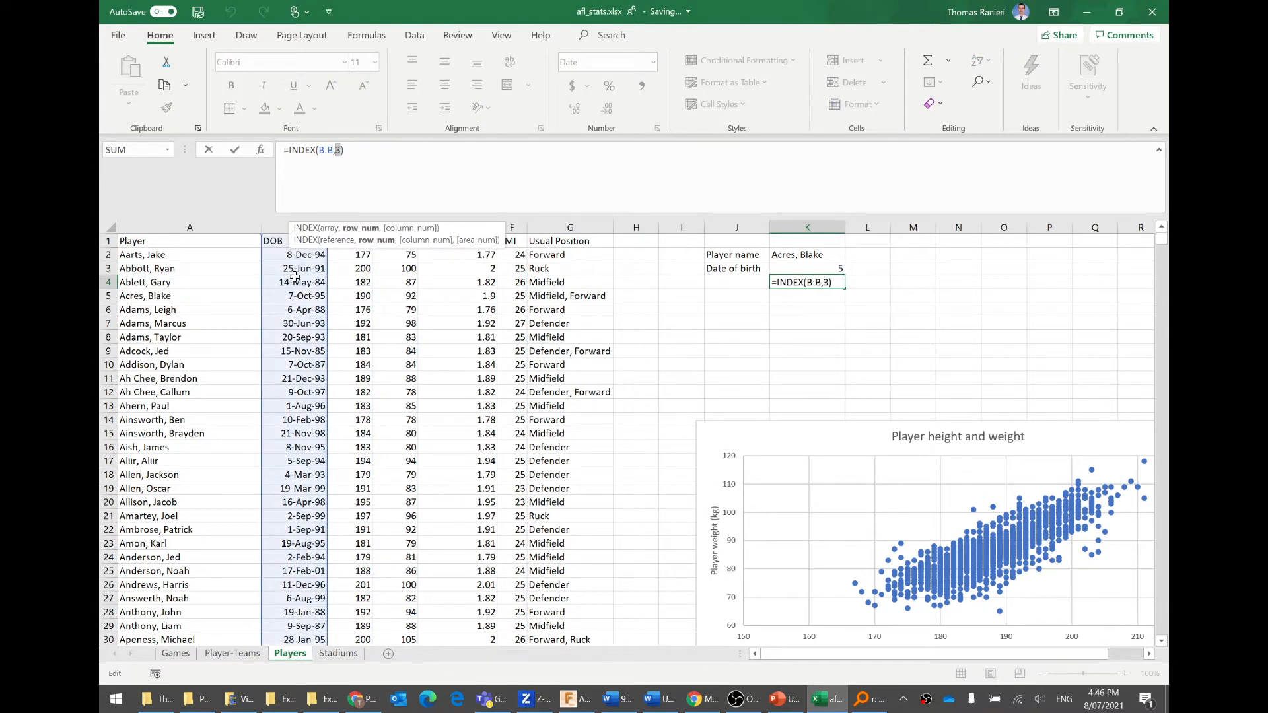
pyautogui.press('Escape')
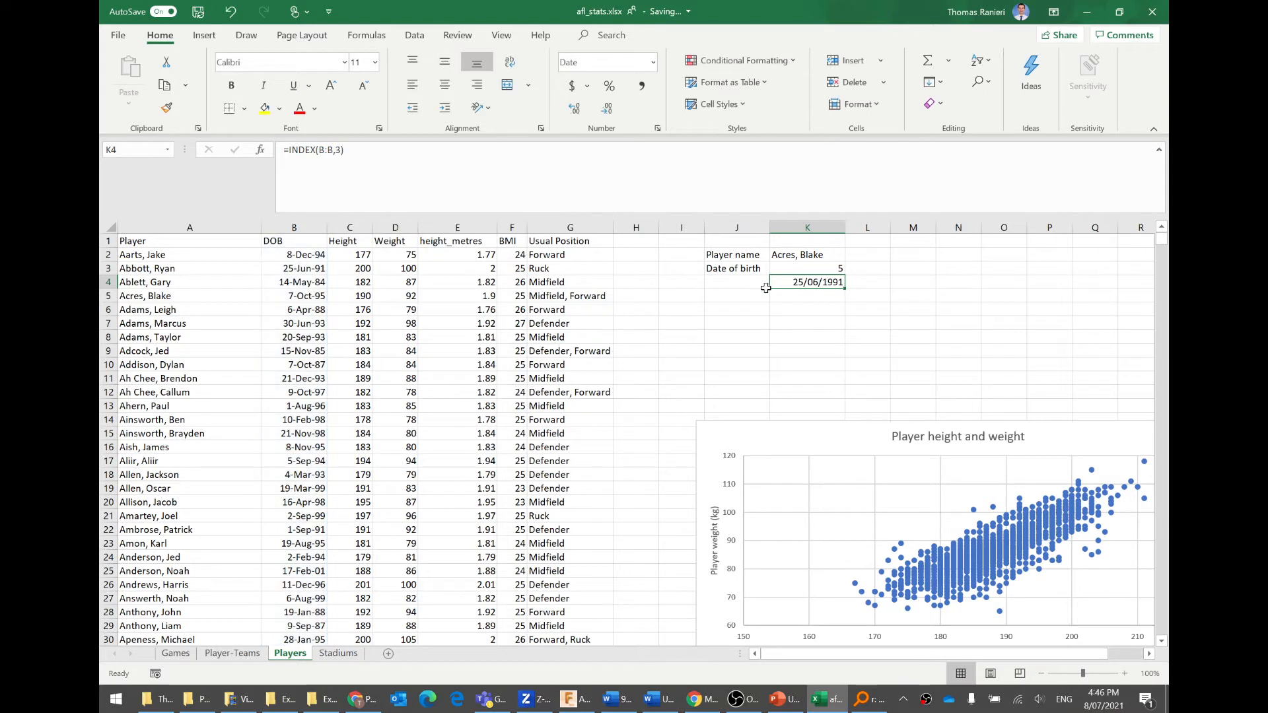
# - Undo the player name change in K2 and remove the separate INDEX formula from K4
pyautogui.hotkey('ctrl', 'z')
pyautogui.click(801, 281)
pyautogui.click(800, 269)
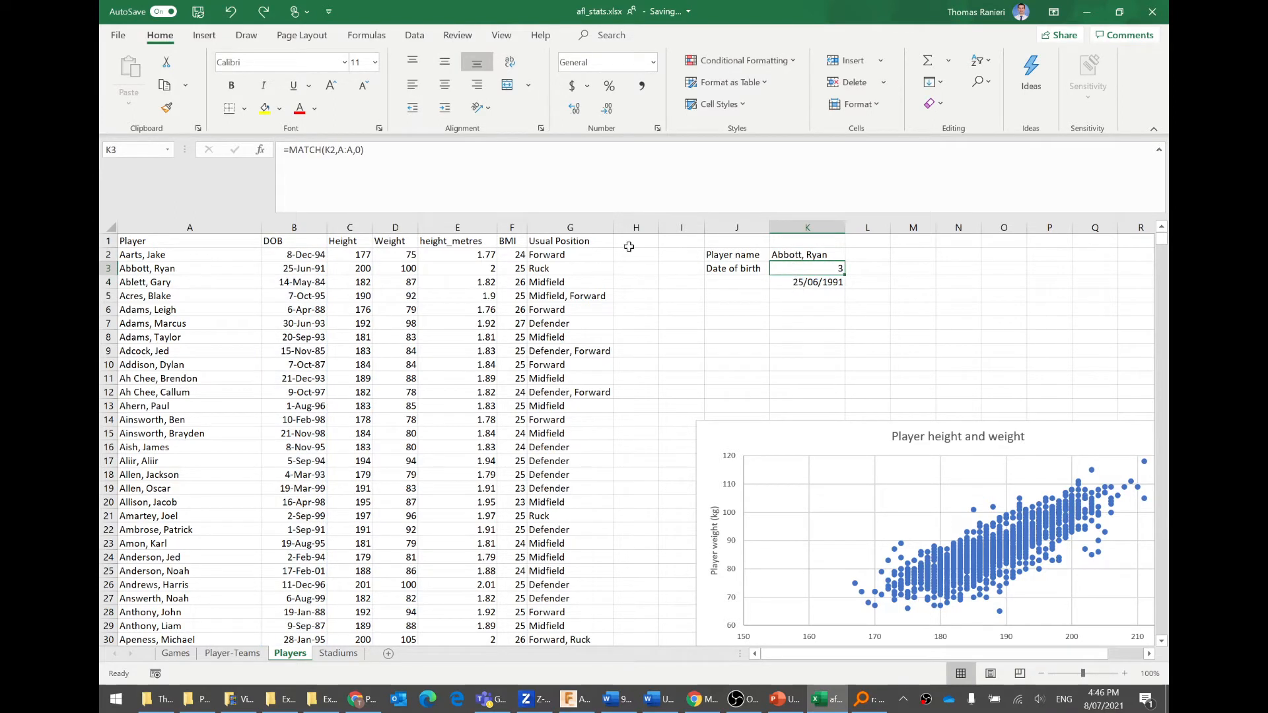
pyautogui.click(800, 283)
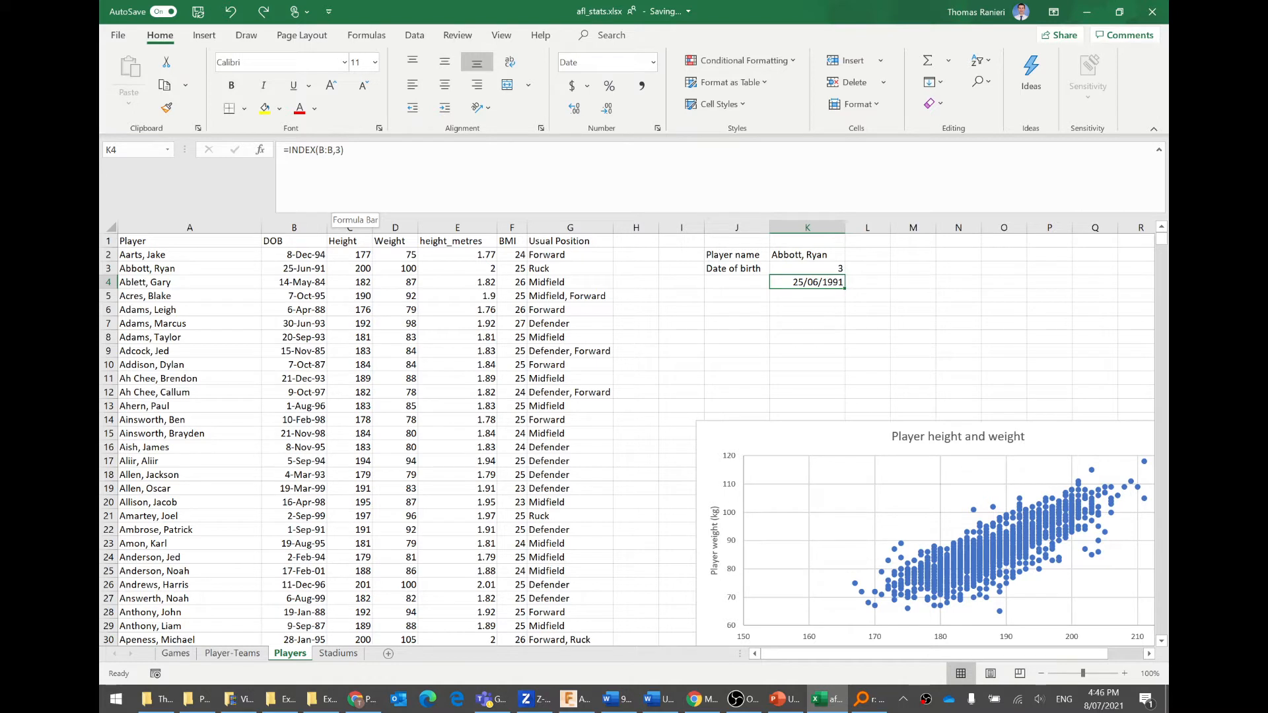
pyautogui.press('F2')
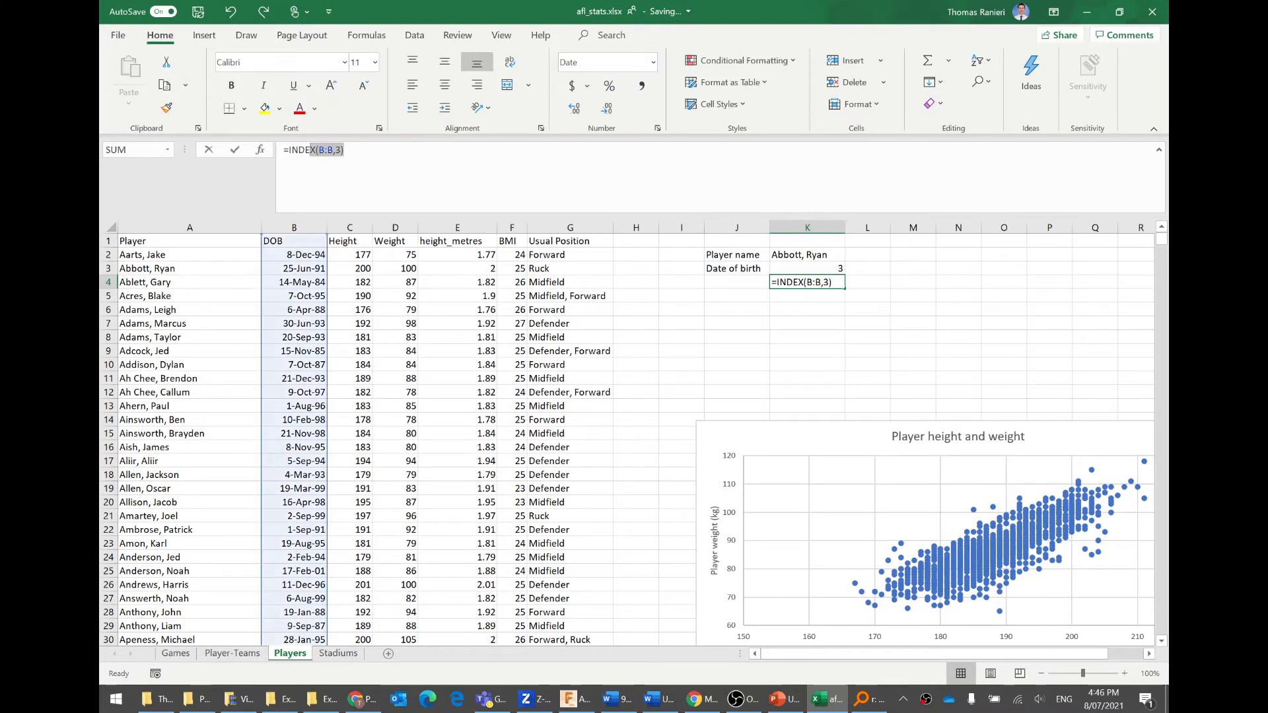
pyautogui.press('Escape')
# - Wrap the MATCH in K3 with INDEX to make =INDEX(B:B,MATCH(K2,A:A,0)), and format the cell as Short Date
pyautogui.click(834, 268)
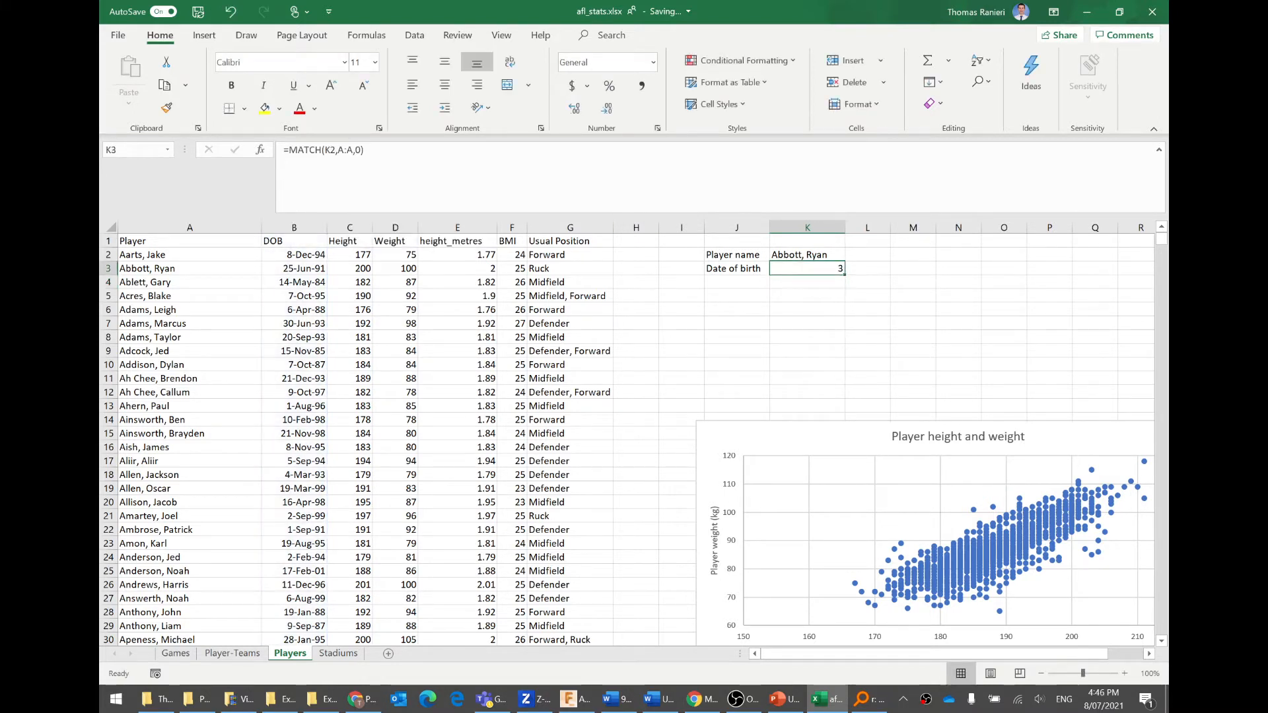
pyautogui.press('F2')
pyautogui.write('index(')
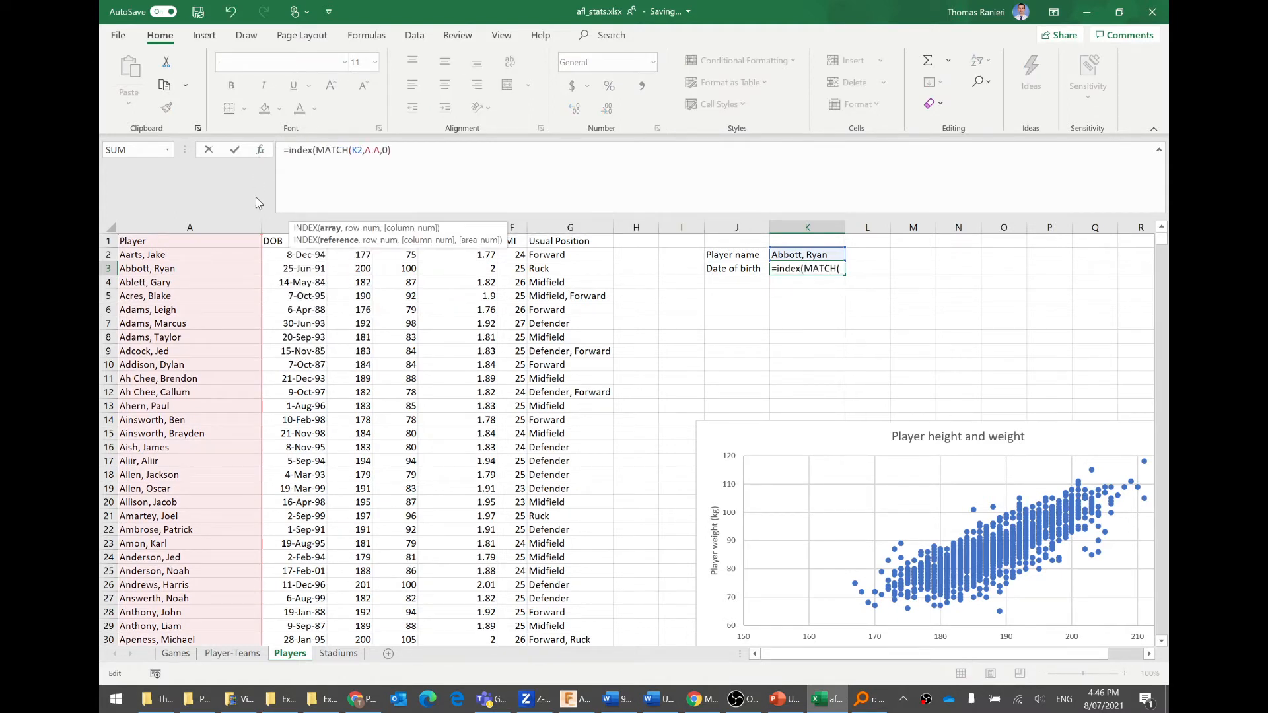
pyautogui.click(270, 224)
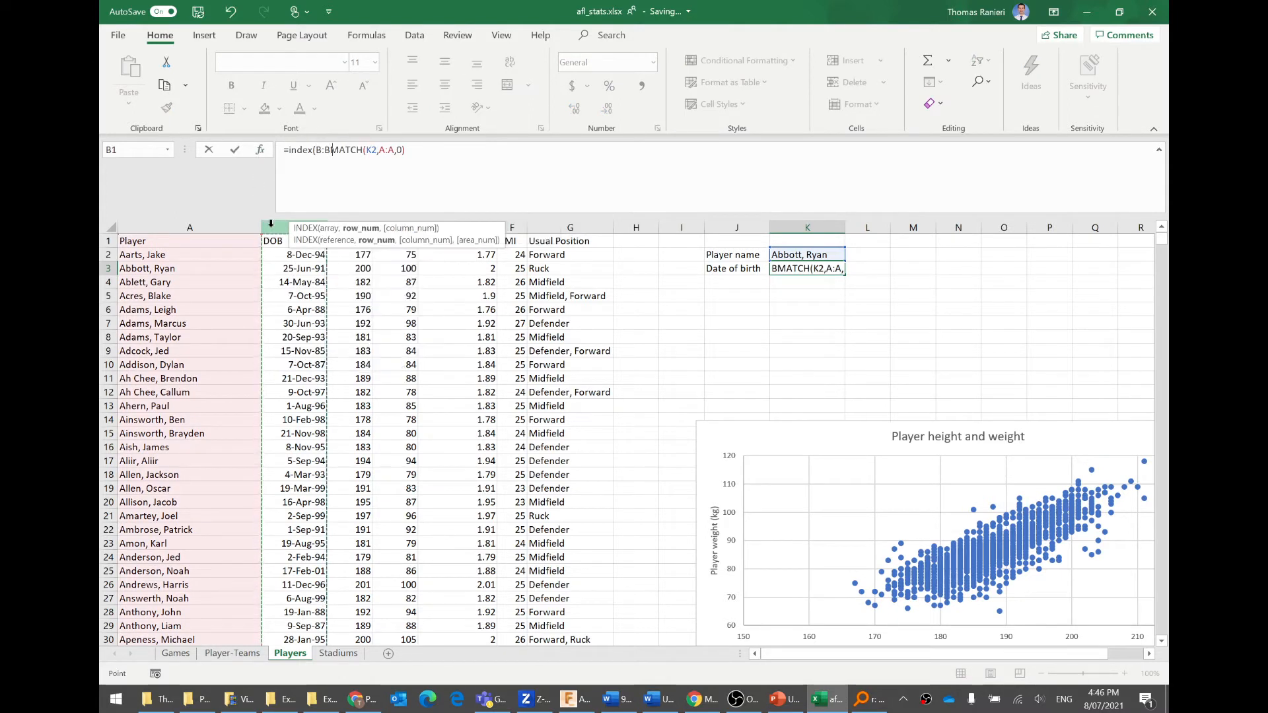
pyautogui.write(',')
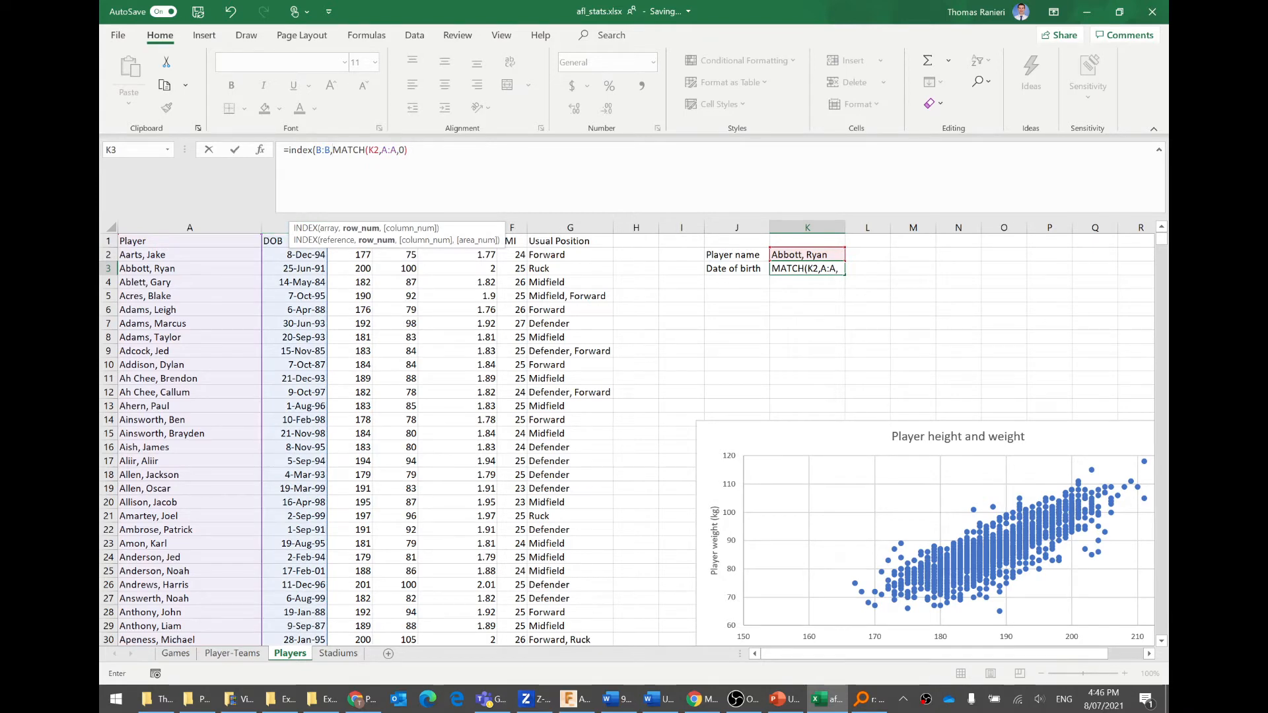
pyautogui.moveTo(332, 150); pyautogui.dragTo(405, 151)
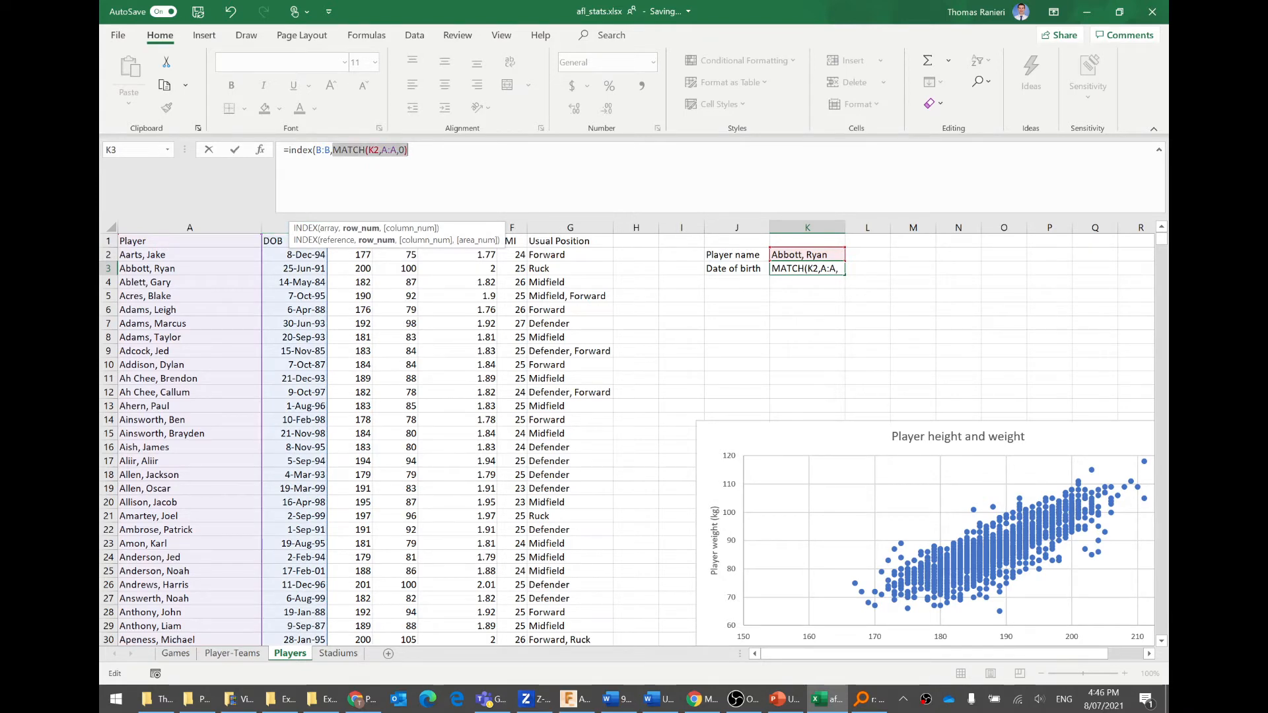
pyautogui.click(332, 150)
pyautogui.moveTo(332, 151); pyautogui.dragTo(409, 150)
pyautogui.click(410, 150)
pyautogui.write(')')
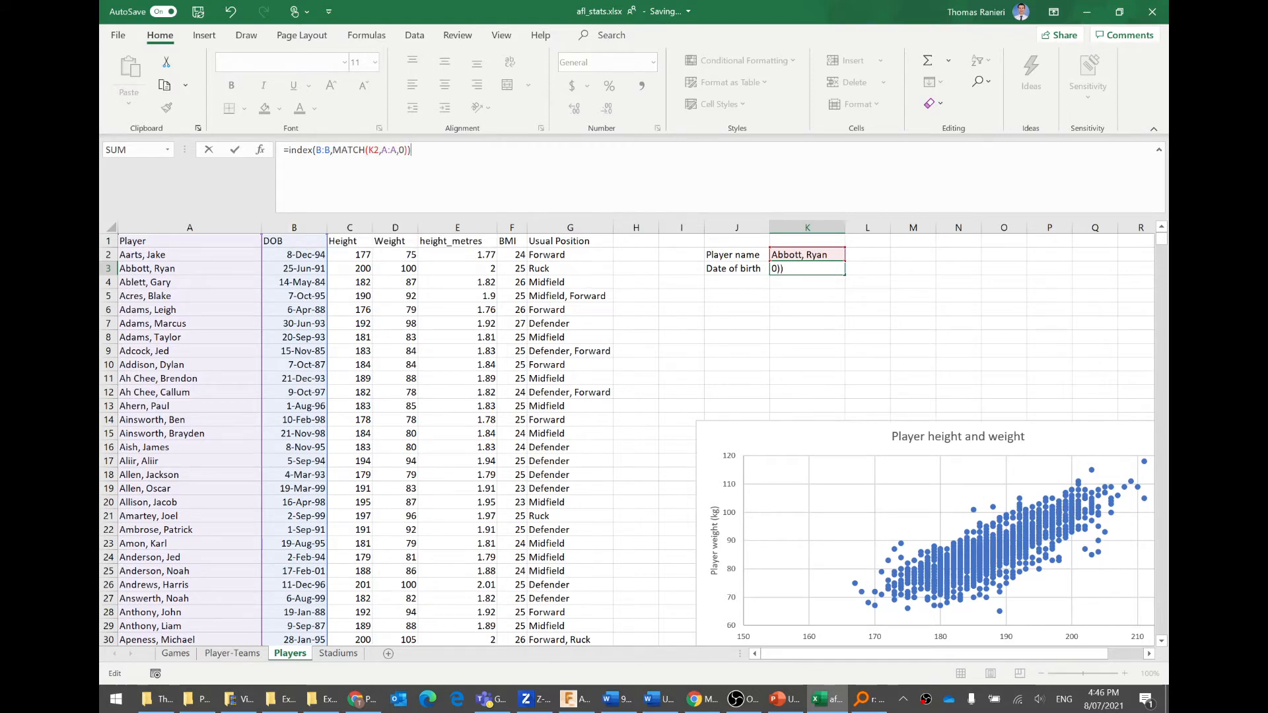
pyautogui.press('Return')
pyautogui.press('Up')
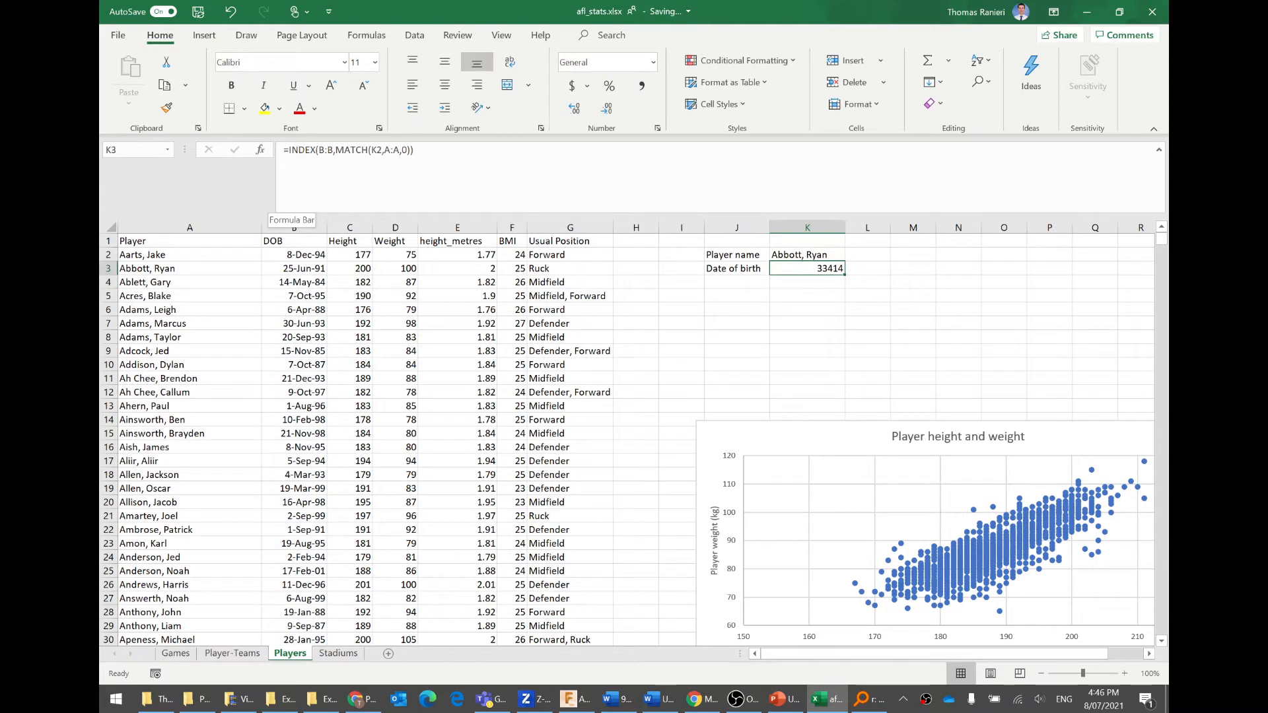
pyautogui.click(652, 62)
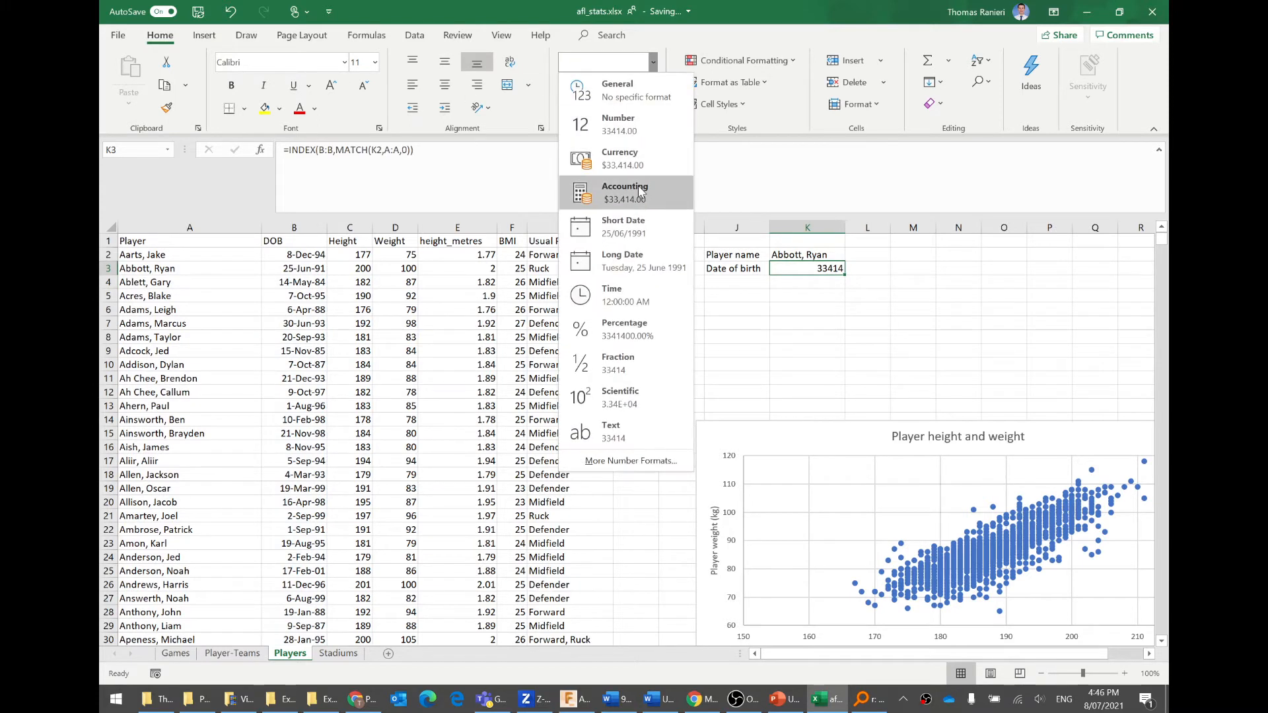
pyautogui.click(627, 227)
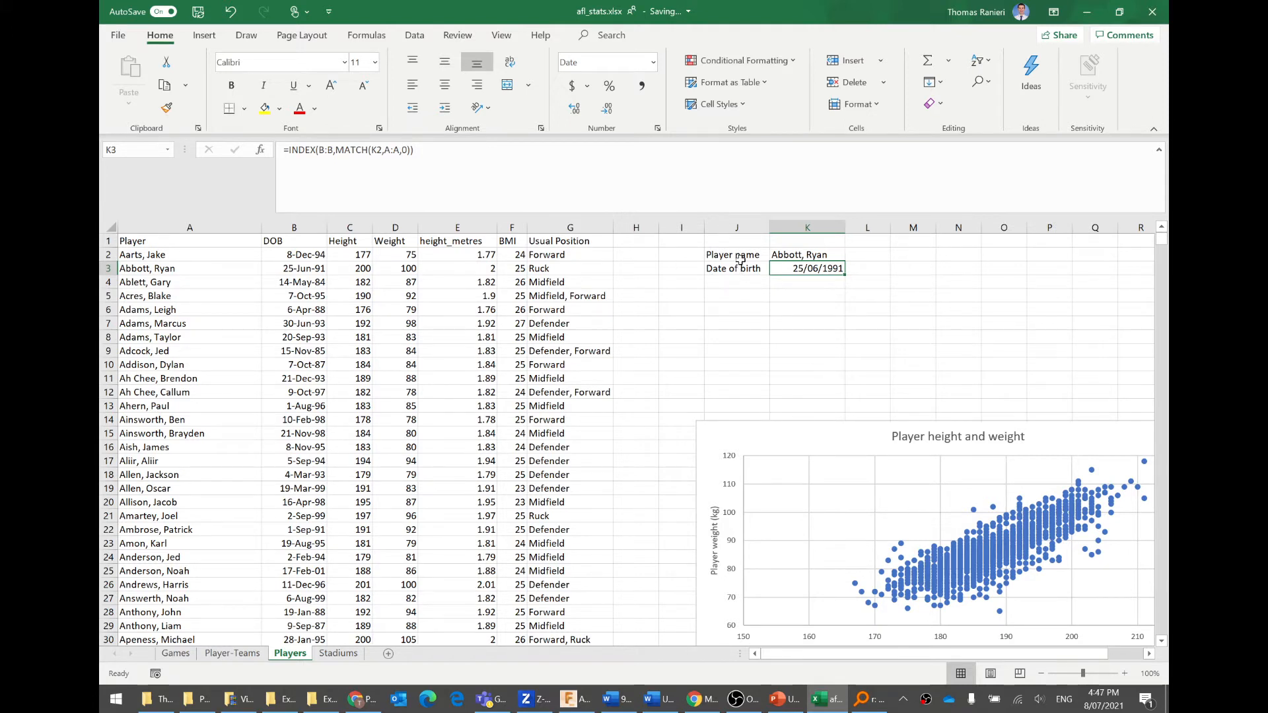
# - Clear the date of birth label and its lookup formula from J3:K3, keeping the player name row
pyautogui.moveTo(740, 258); pyautogui.dragTo(790, 282)
pyautogui.click(802, 293)
pyautogui.press('Delete')
pyautogui.click(801, 319)
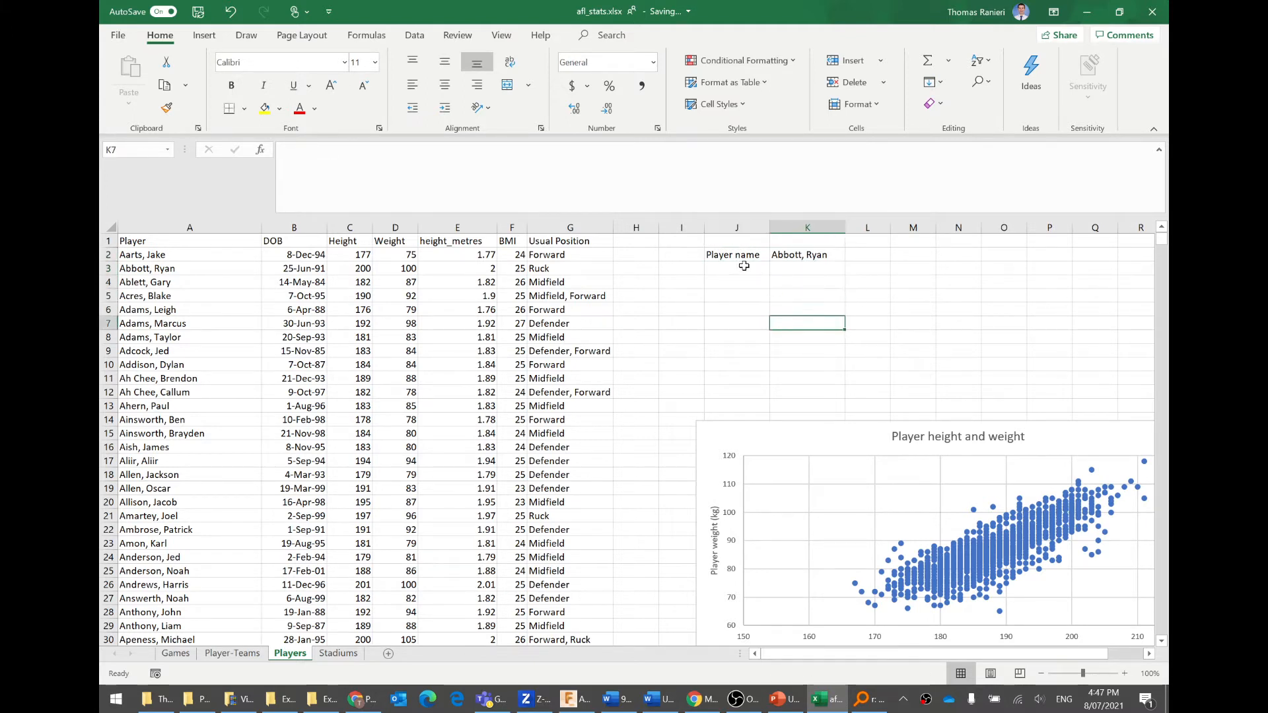
pyautogui.click(744, 266)
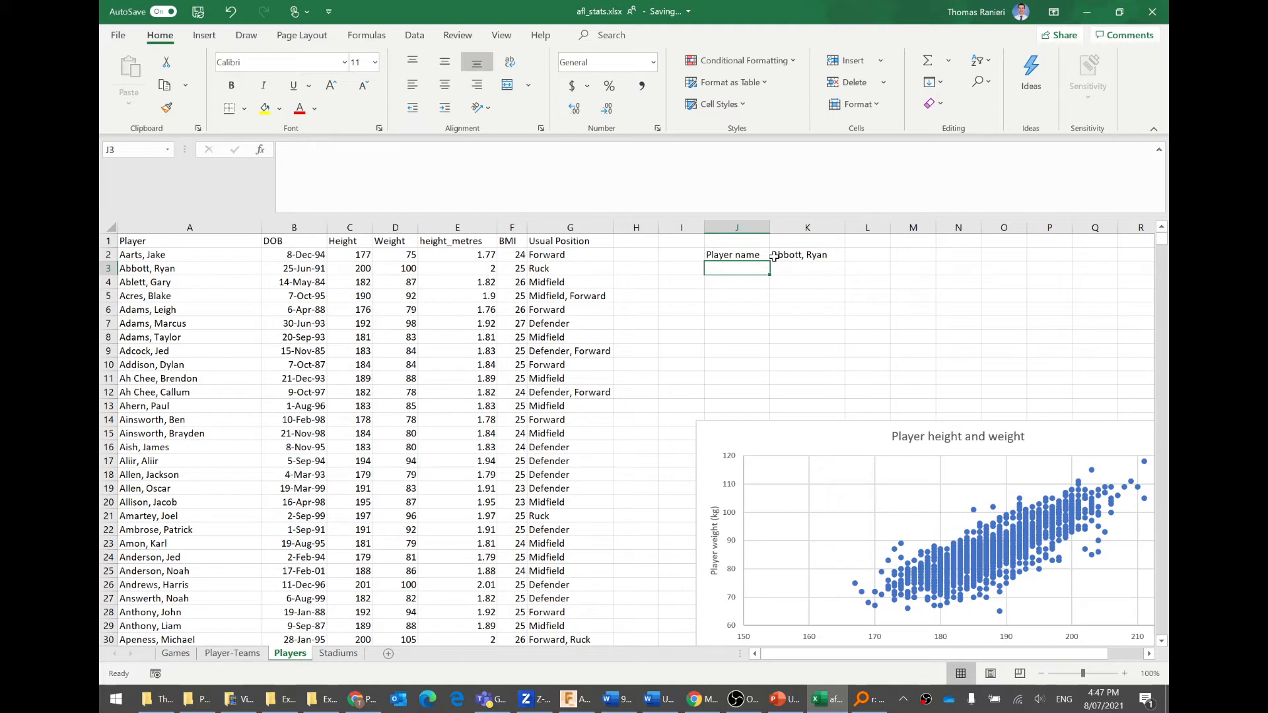
# - Label J3 as "Row number" and begin a MATCH formula in K3
pyautogui.write('Row')
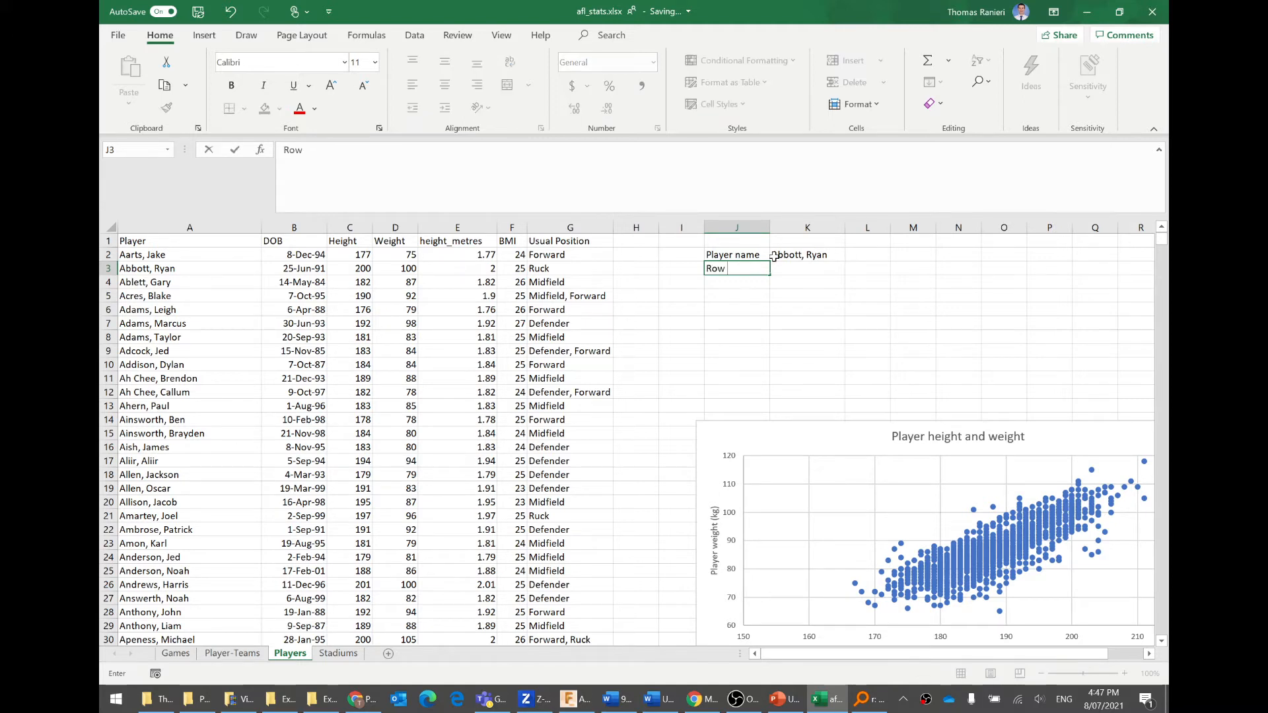
pyautogui.write(' number')
pyautogui.press('Tab')
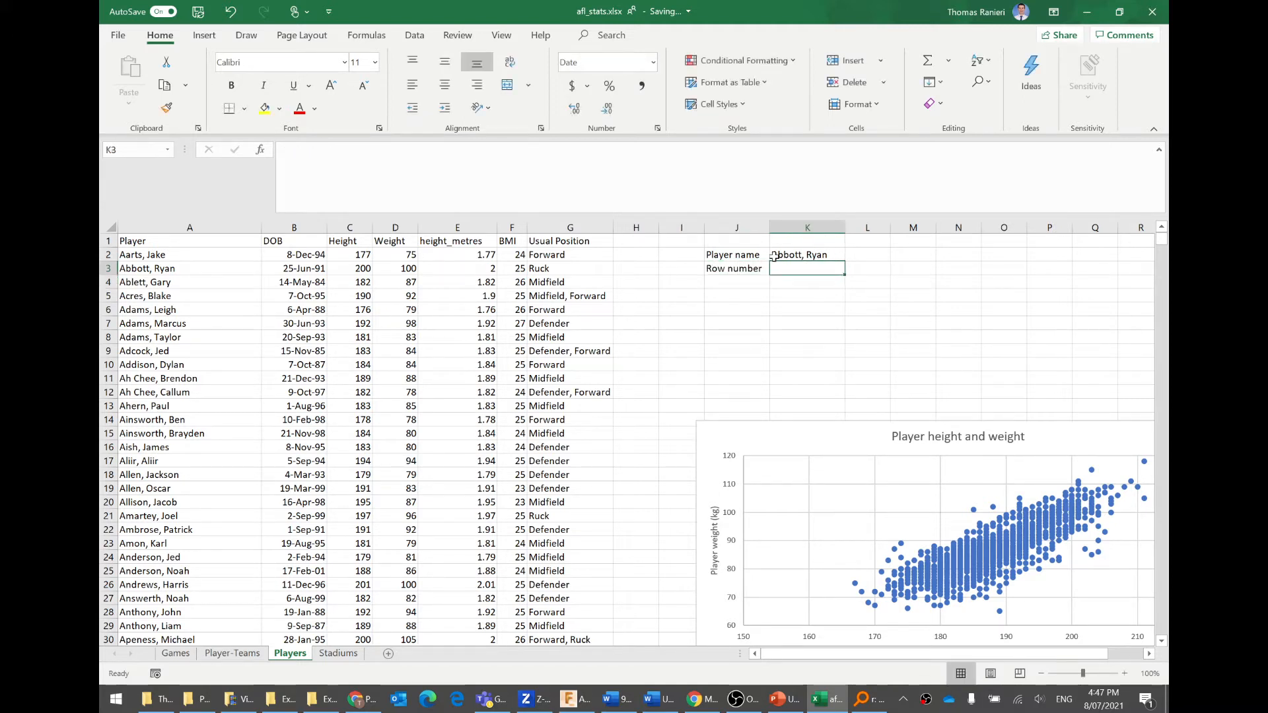
pyautogui.write('=m')
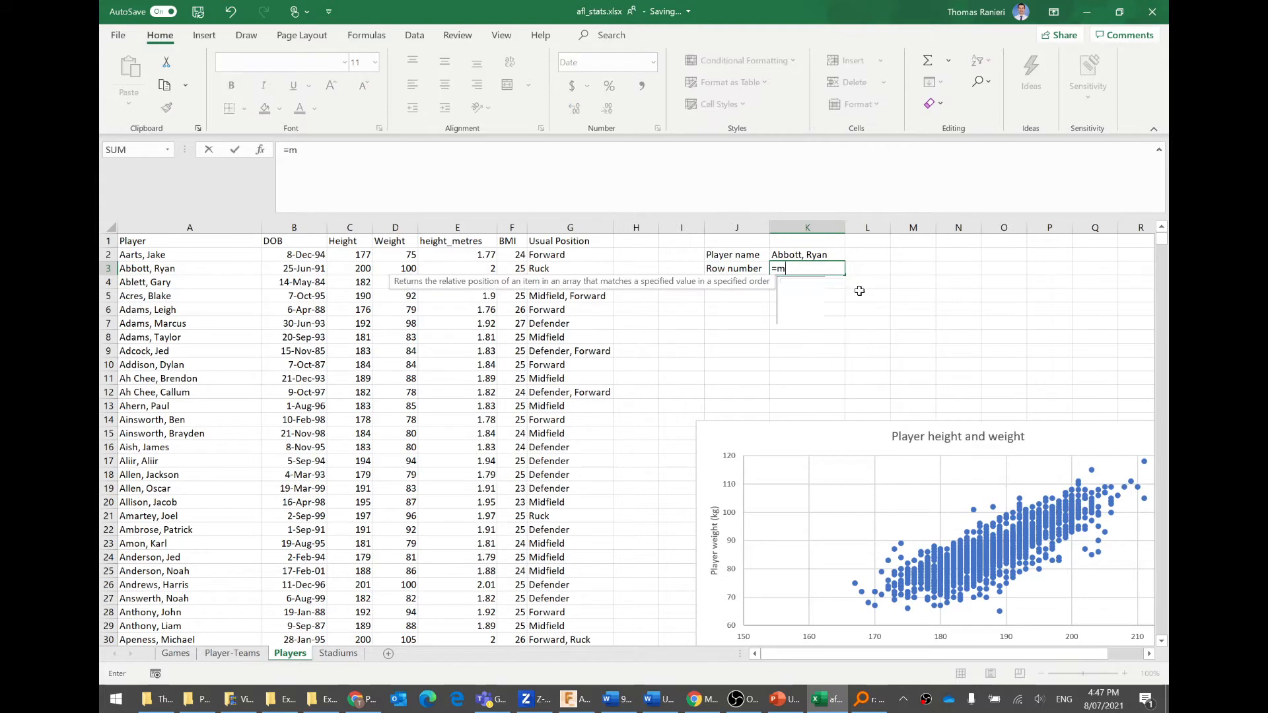
pyautogui.write('atch(')
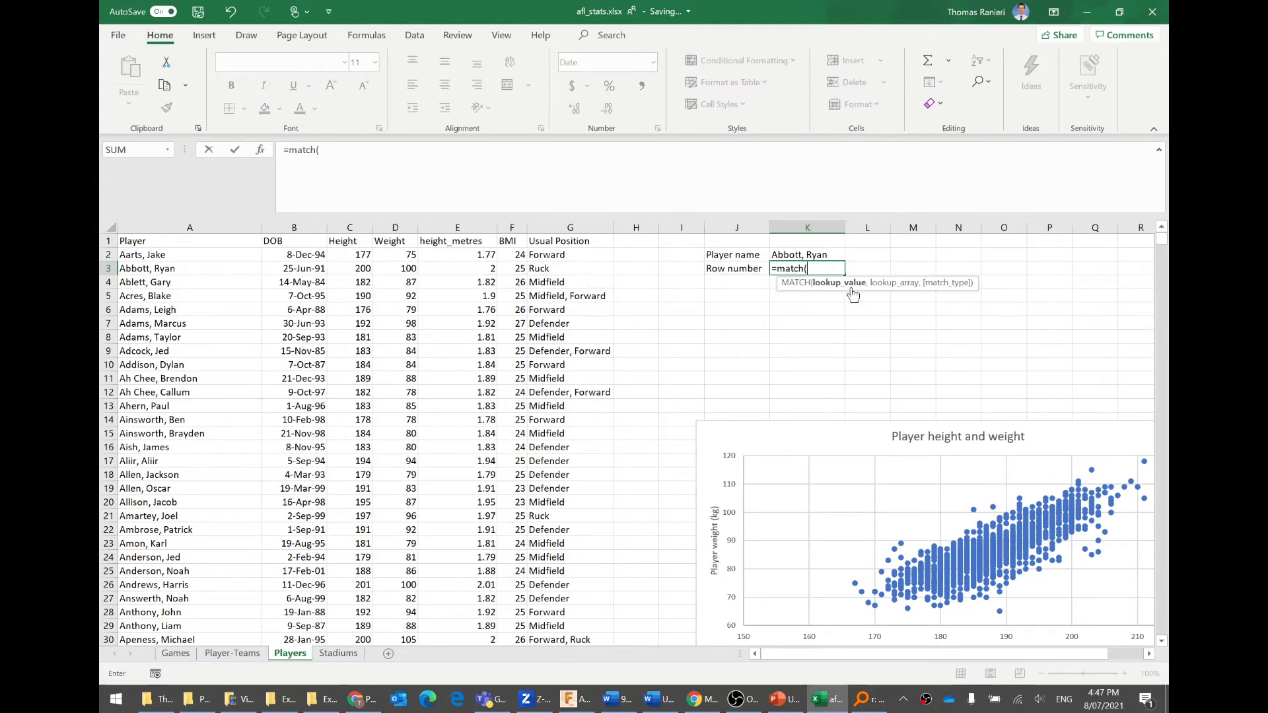
pyautogui.click(187, 220)
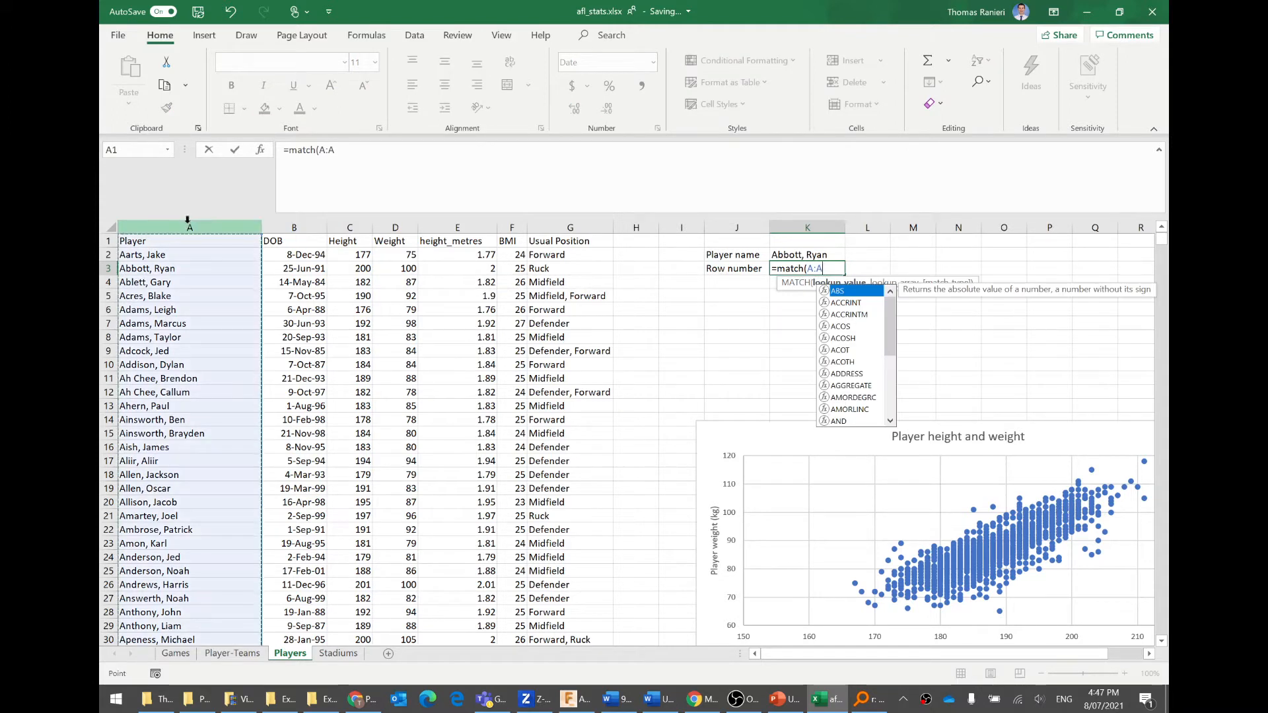
pyautogui.write(',')
pyautogui.press('BackSpace')
pyautogui.press('BackSpace')
pyautogui.press('BackSpace')
pyautogui.press('BackSpace')
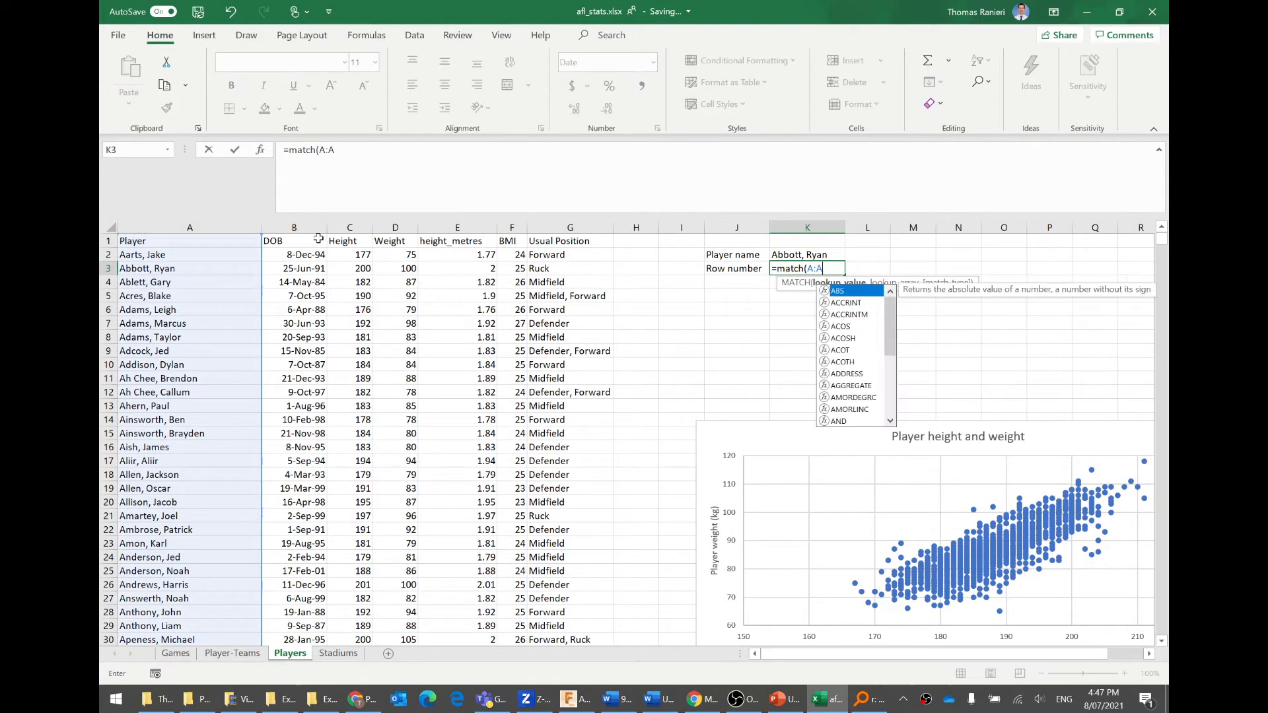
# - Complete K3's formula as =MATCH(K2,A:A,0) to find the player name from K2 in column A by exact match
pyautogui.click(785, 255)
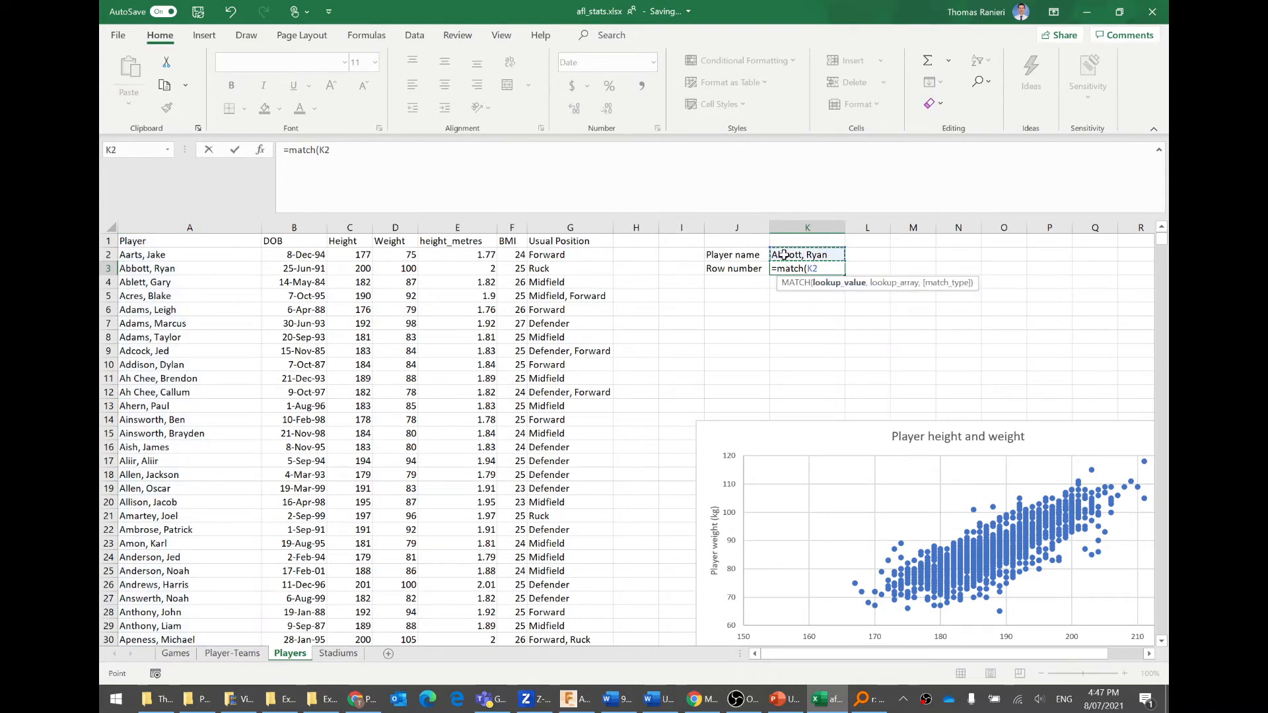
pyautogui.write('.')
pyautogui.press('BackSpace')
pyautogui.write(',')
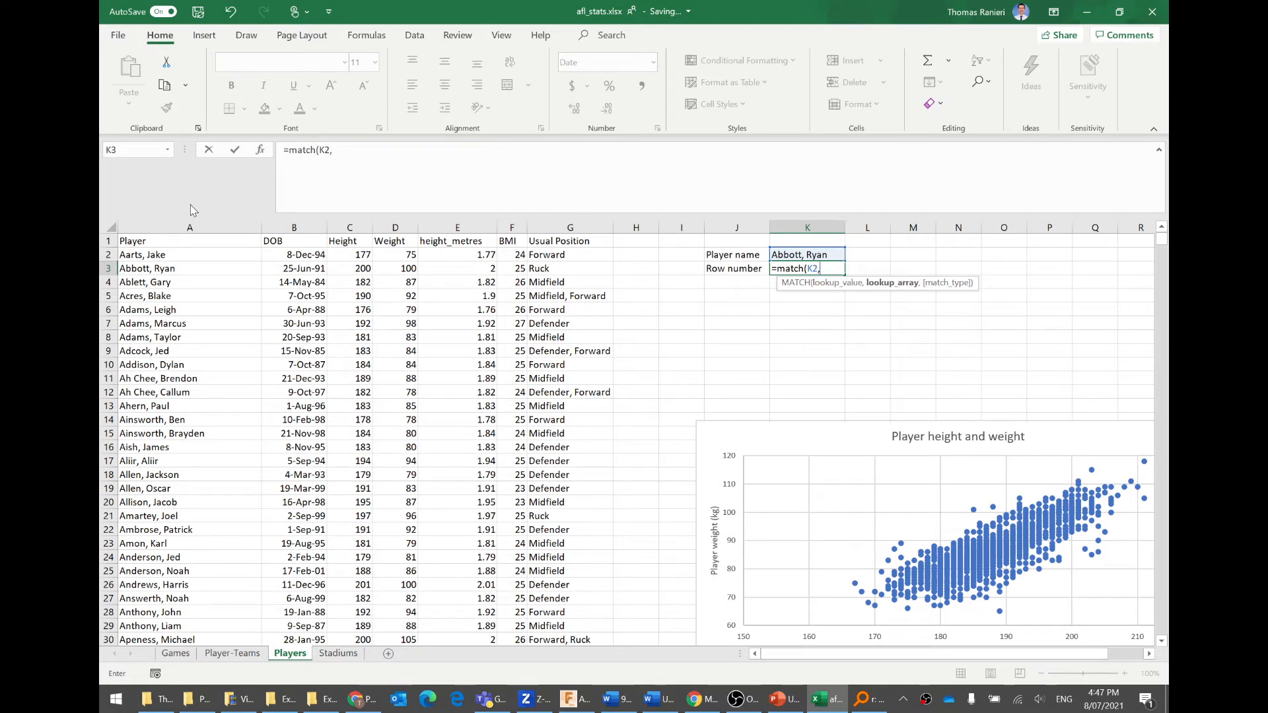
pyautogui.click(191, 220)
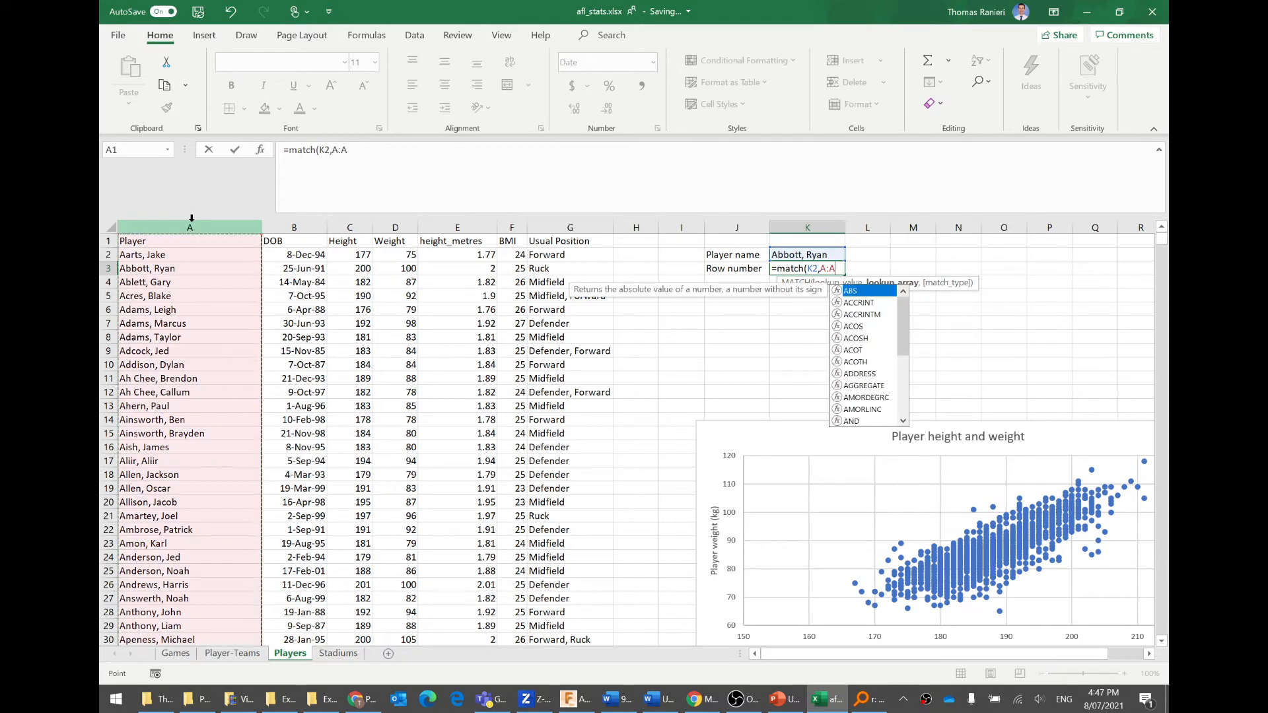
pyautogui.write(',')
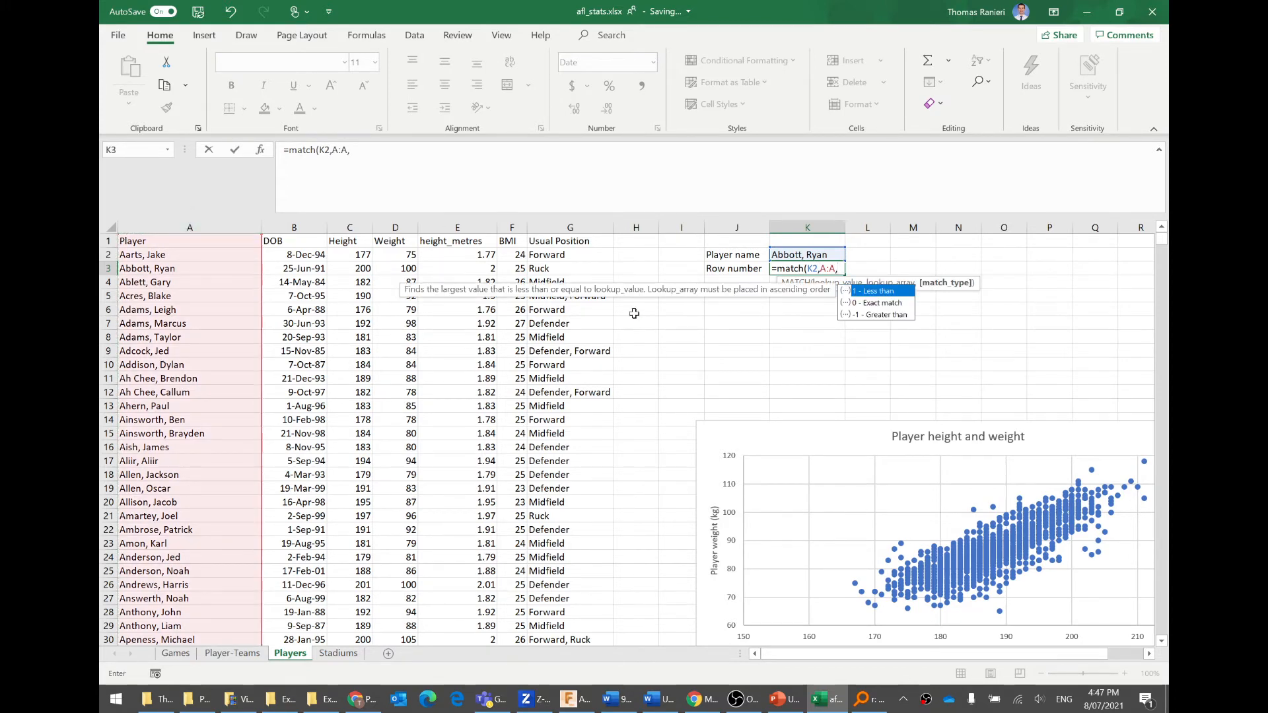
pyautogui.write('0)')
pyautogui.press('Return')
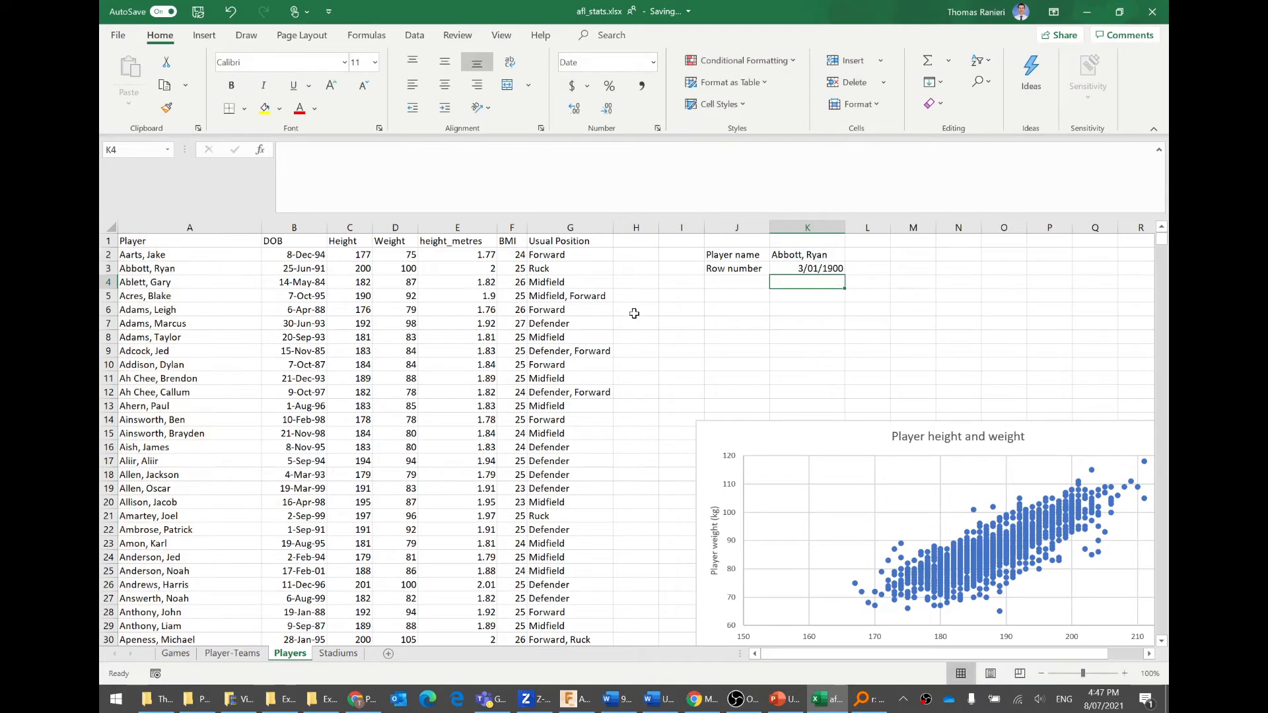
# - Change the number format of the row number cell K3 to General
pyautogui.press('Up')
pyautogui.click(654, 64)
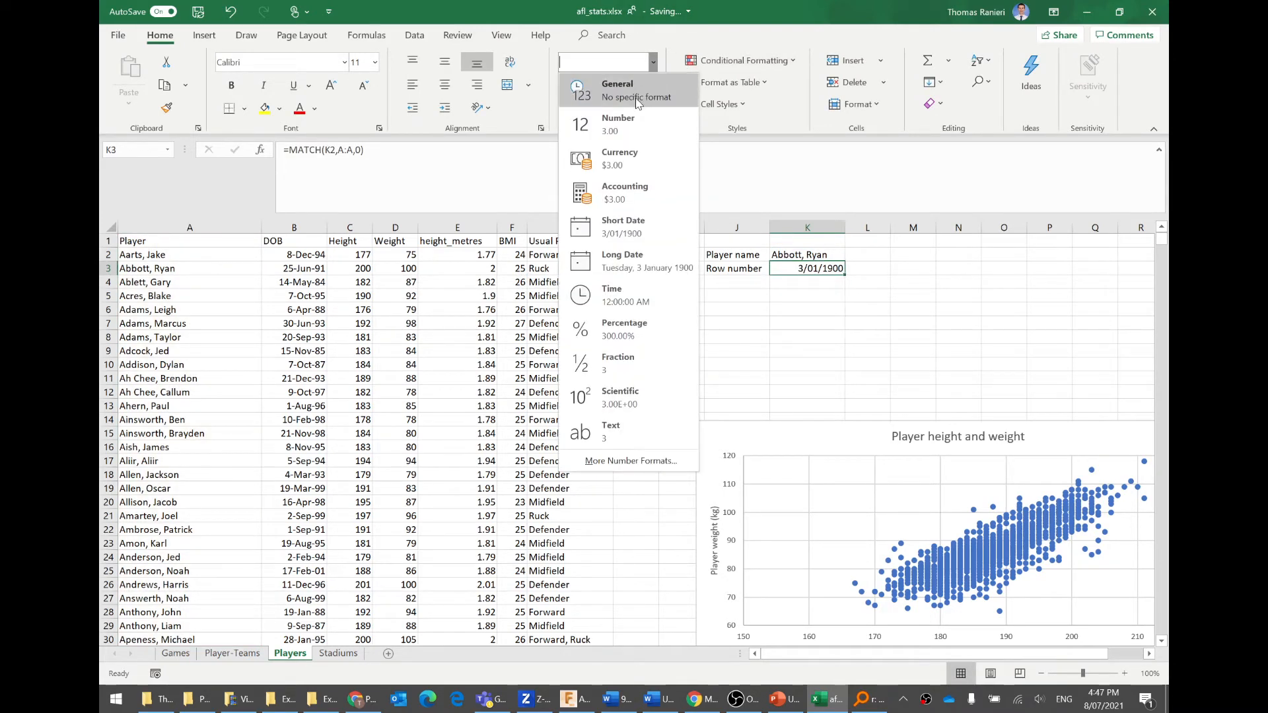
pyautogui.click(614, 96)
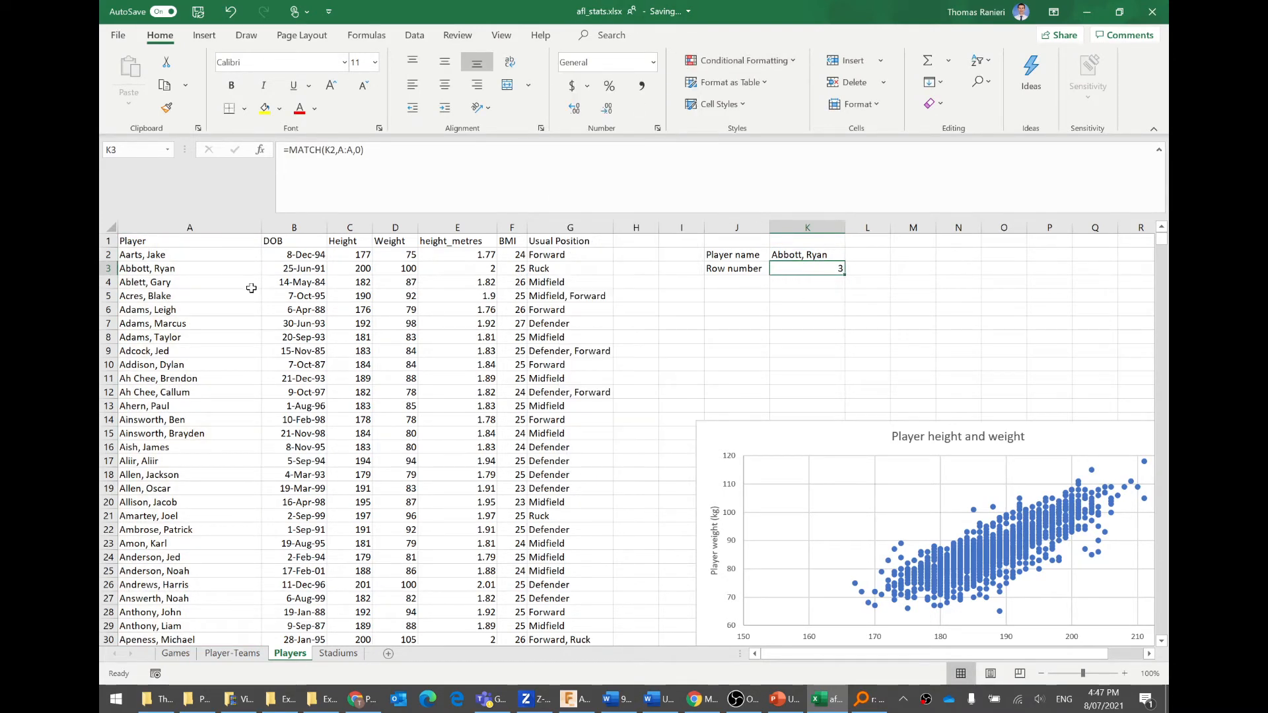
# - Test the MATCH by changing K2 to the player name listed in A8, and check K3 against that row
pyautogui.click(803, 255)
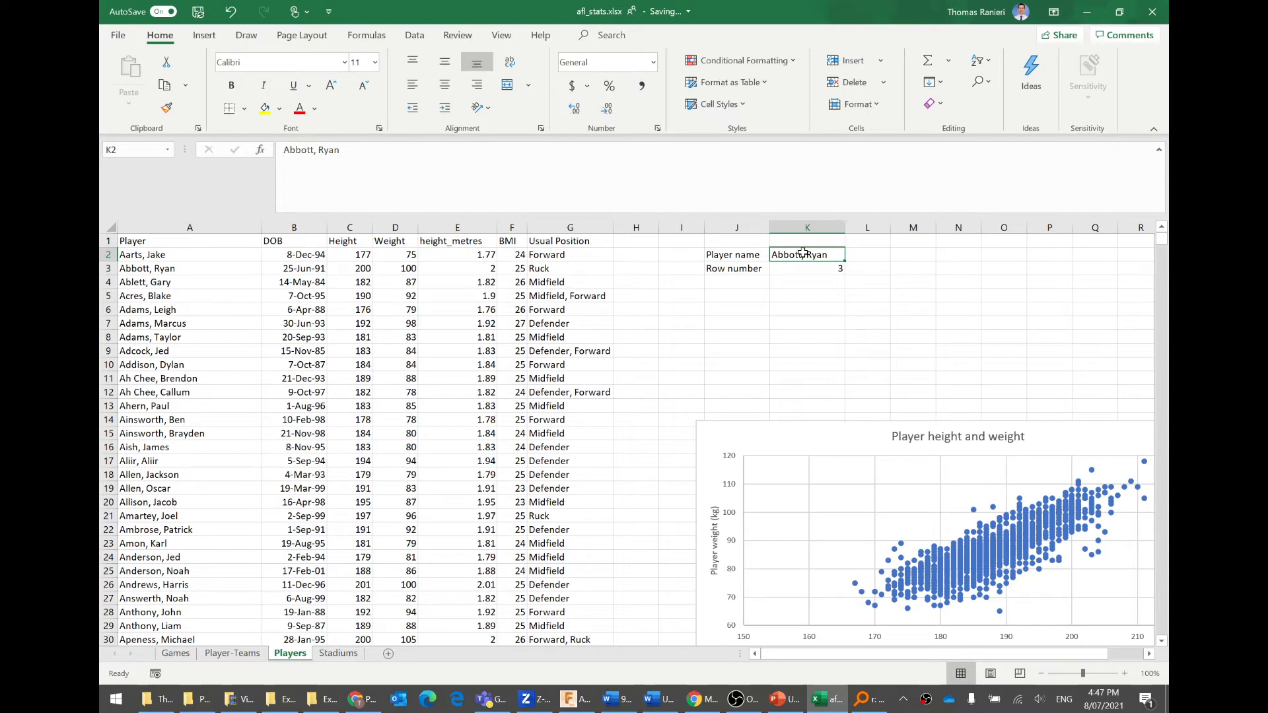
pyautogui.write('Adams, Taylor')
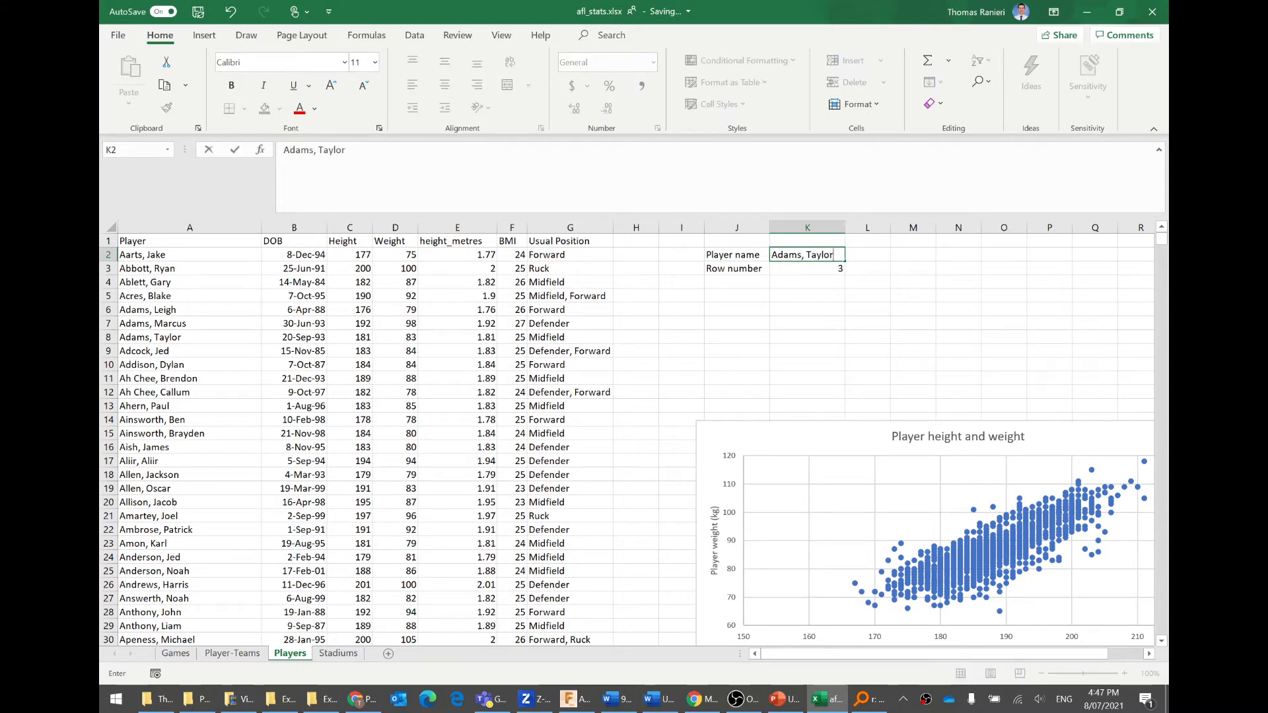
pyautogui.press('Return')
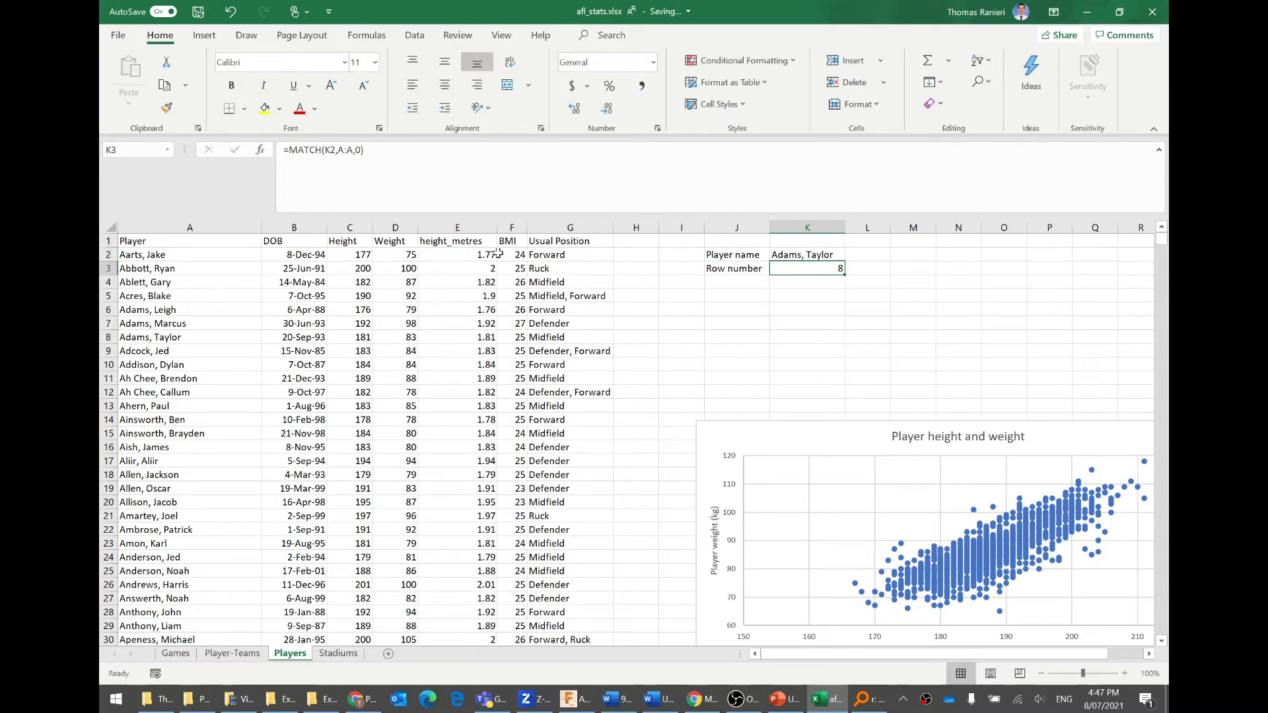
pyautogui.click(143, 338)
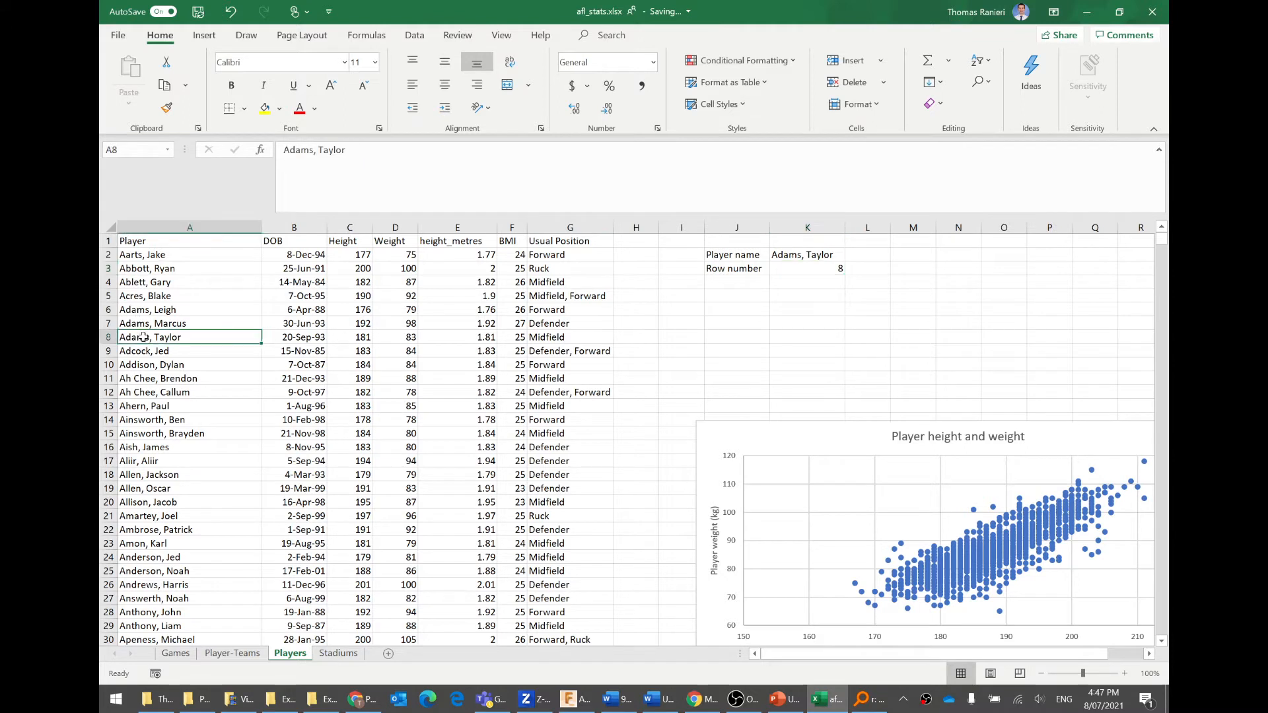
pyautogui.click(811, 257)
pyautogui.click(819, 269)
pyautogui.click(751, 282)
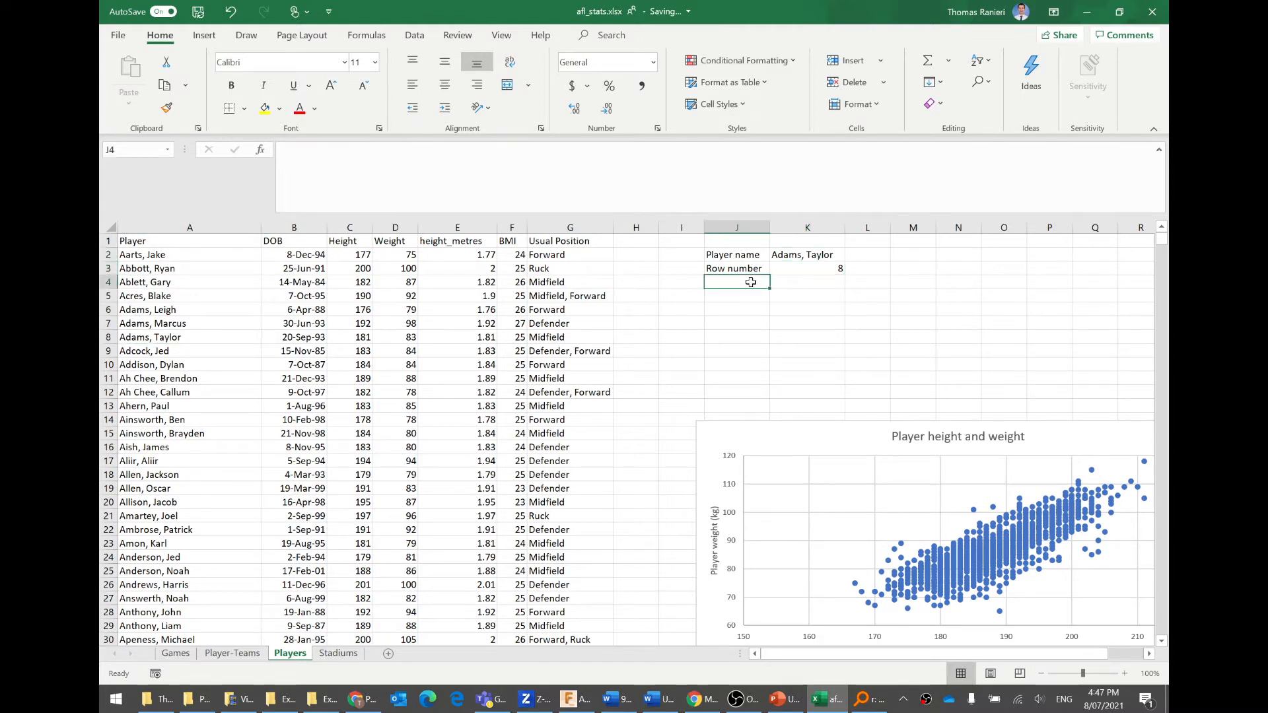
pyautogui.press('Up')
pyautogui.press('Right')
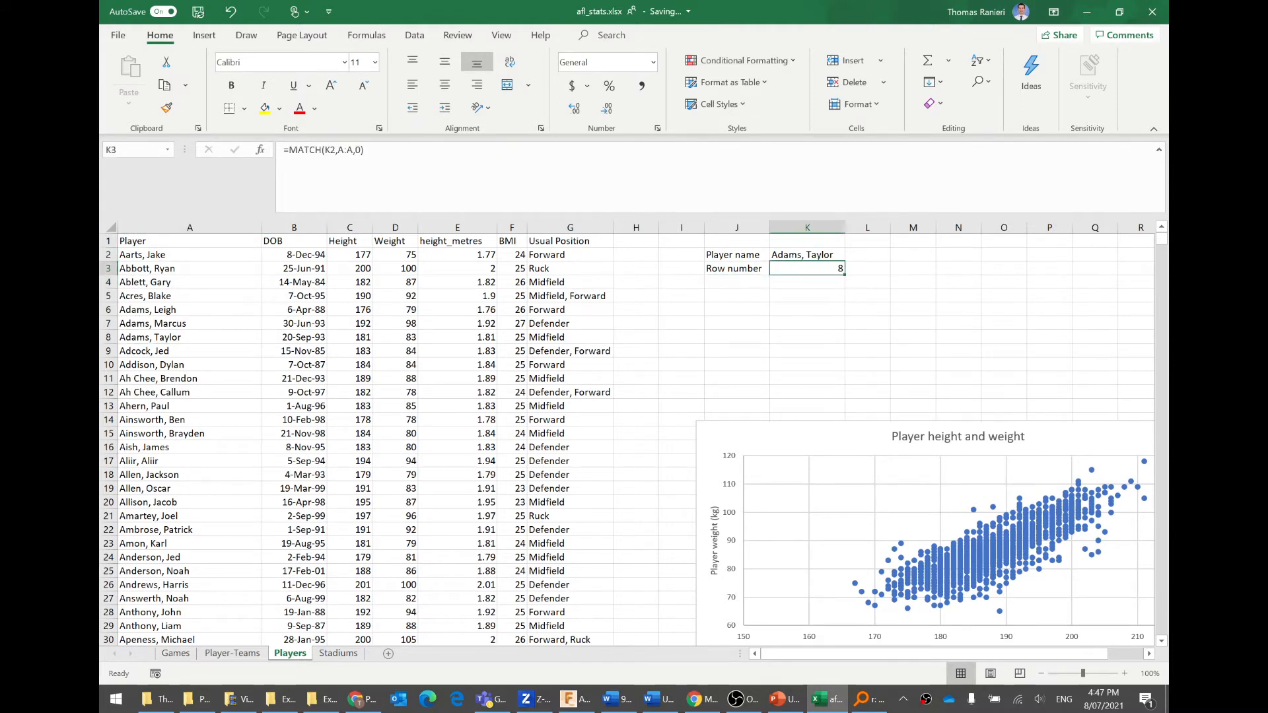
# - Label J4 as "Date of birth" and begin an INDEX formula in K4 with column B as its array
pyautogui.click(746, 285)
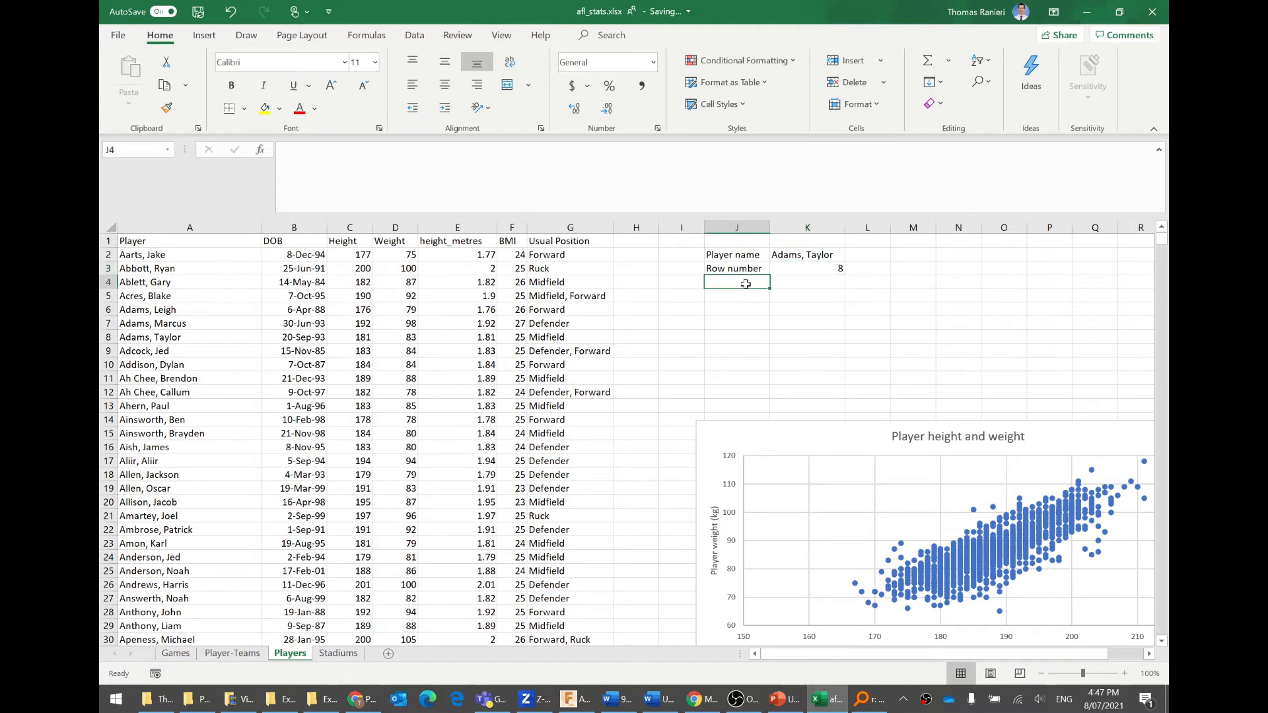
pyautogui.write('Date of ')
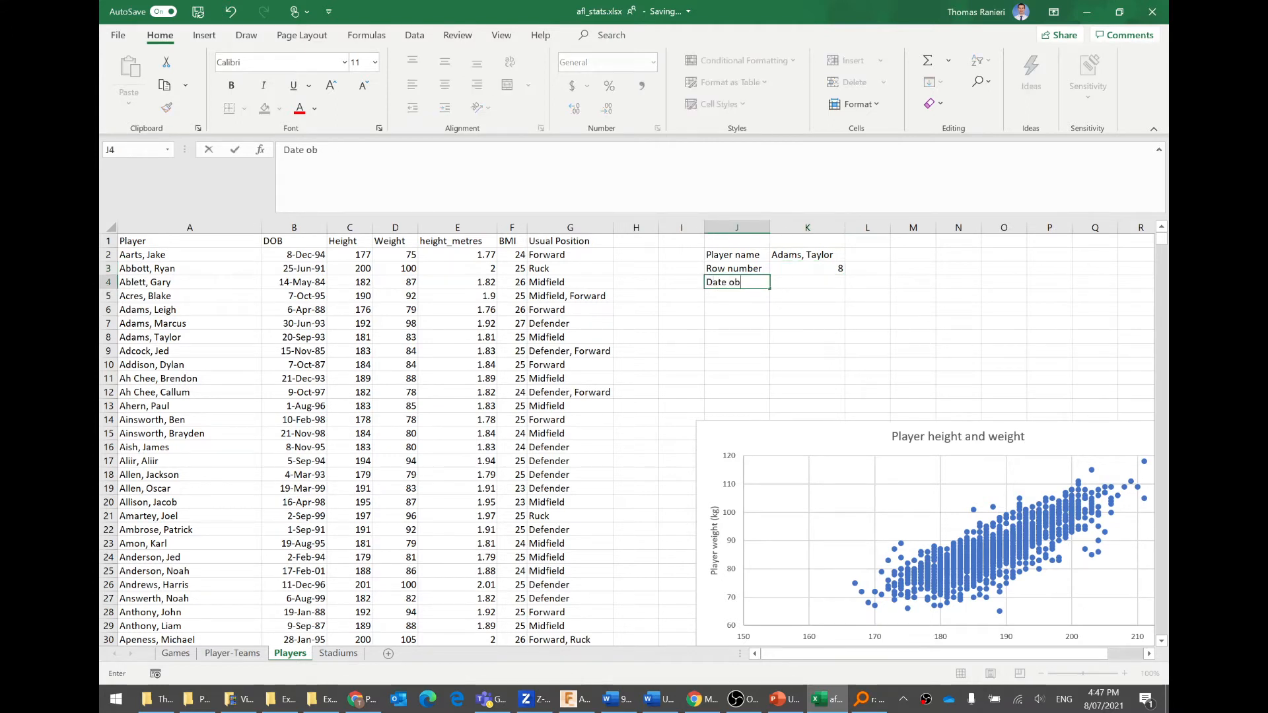
pyautogui.write('birth')
pyautogui.press('Tab')
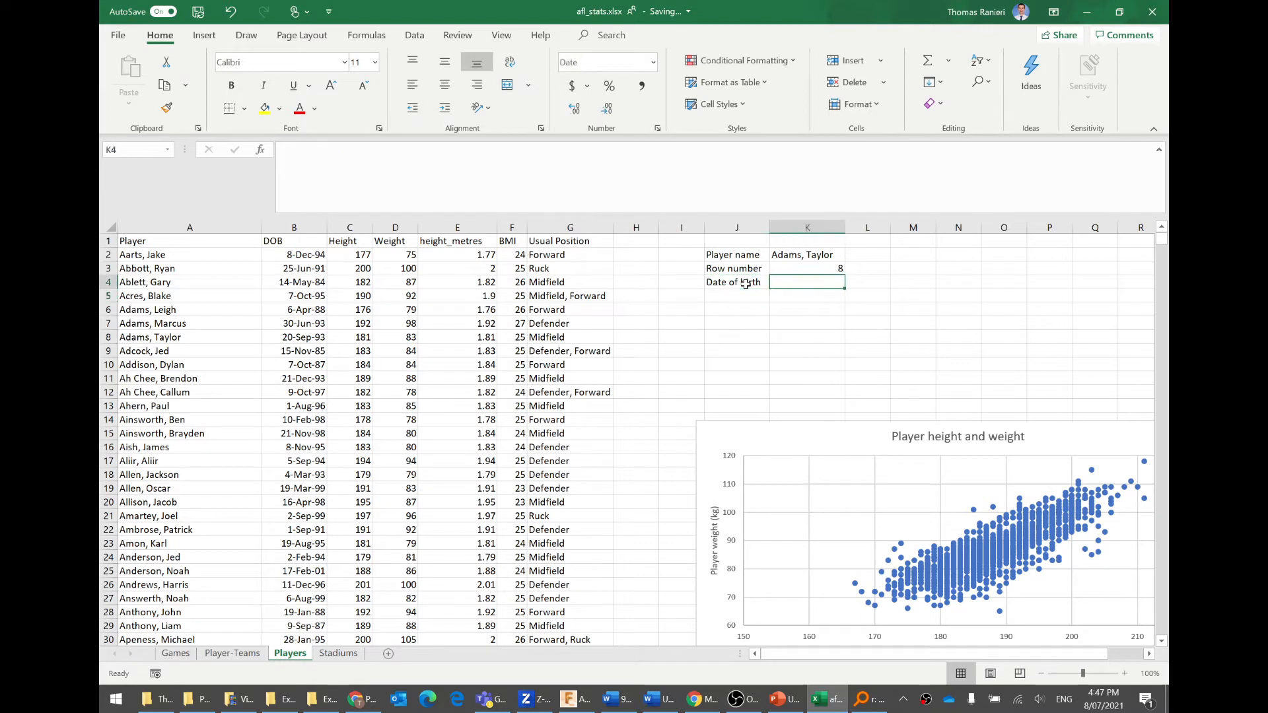
pyautogui.write('=index(')
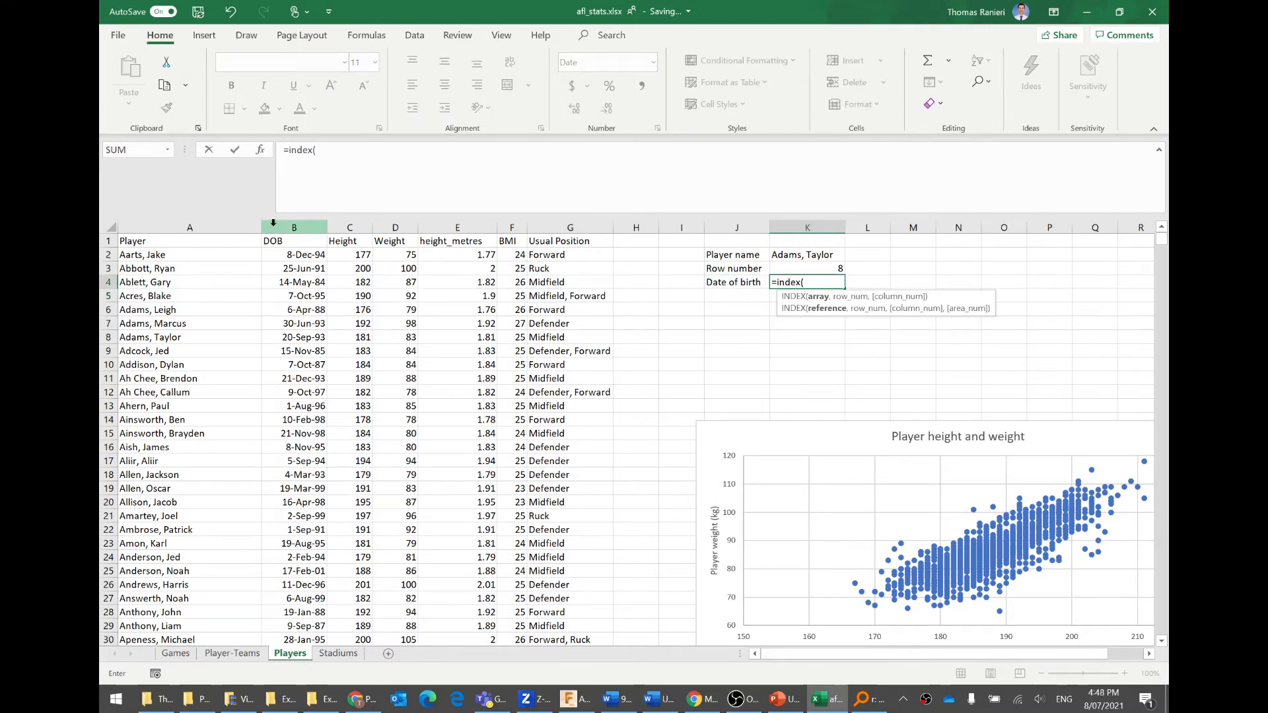
pyautogui.click(307, 227)
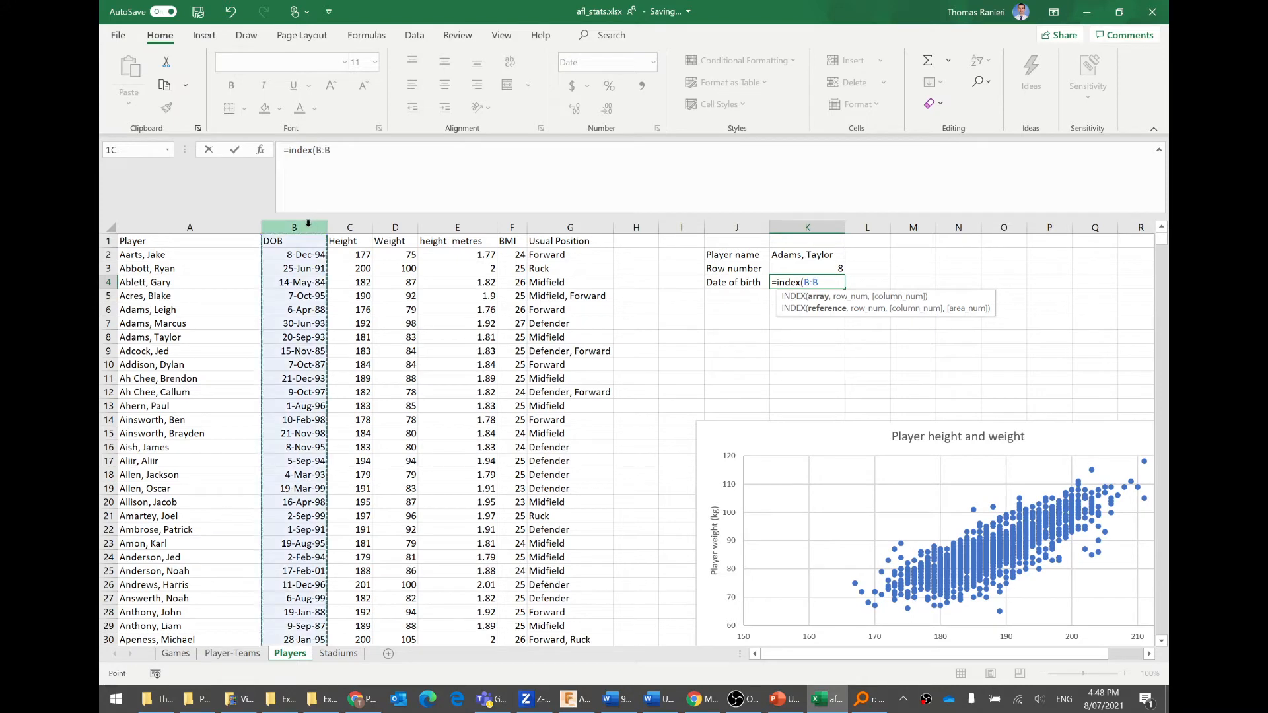
pyautogui.write(',')
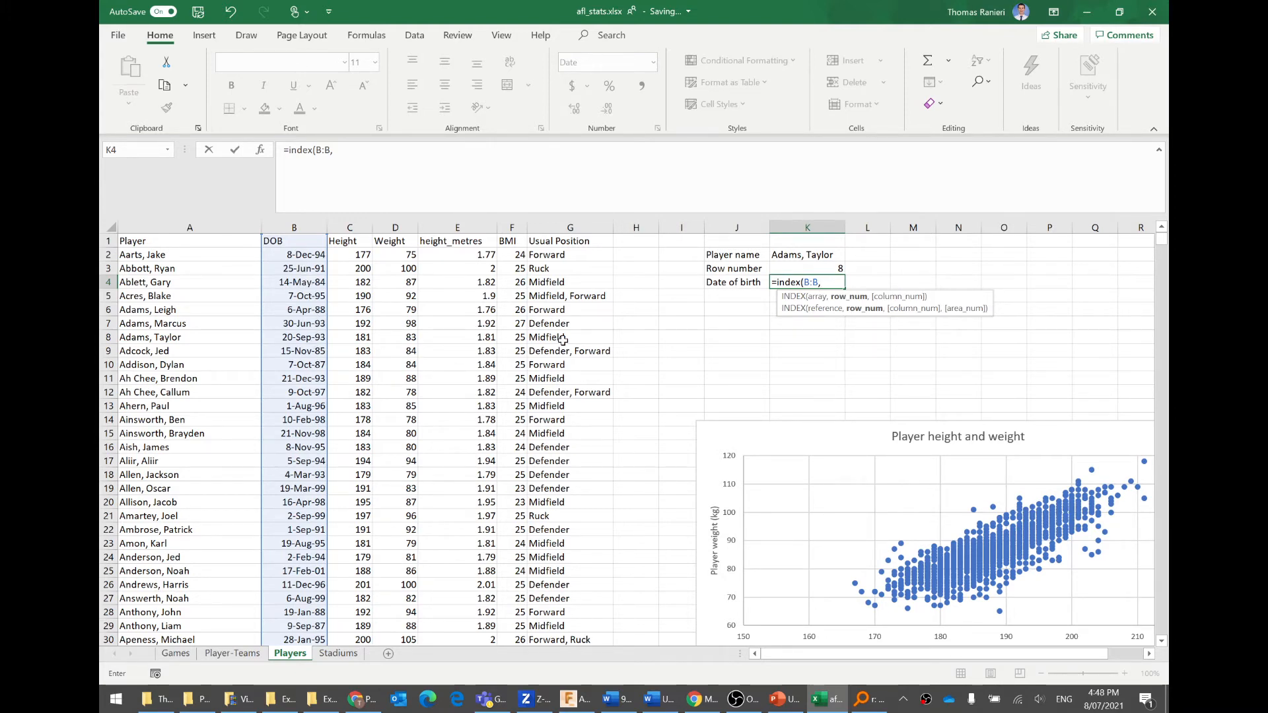
pyautogui.write(')')
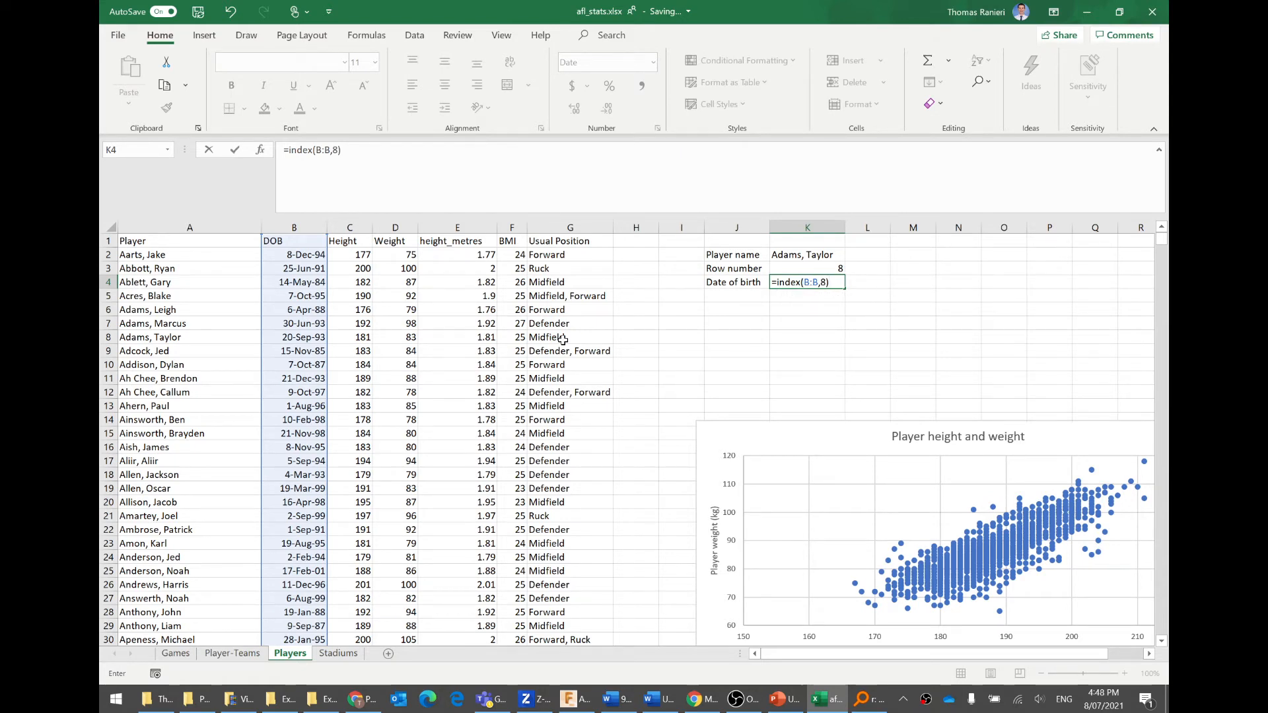
pyautogui.press('BackSpace')
pyautogui.press('BackSpace')
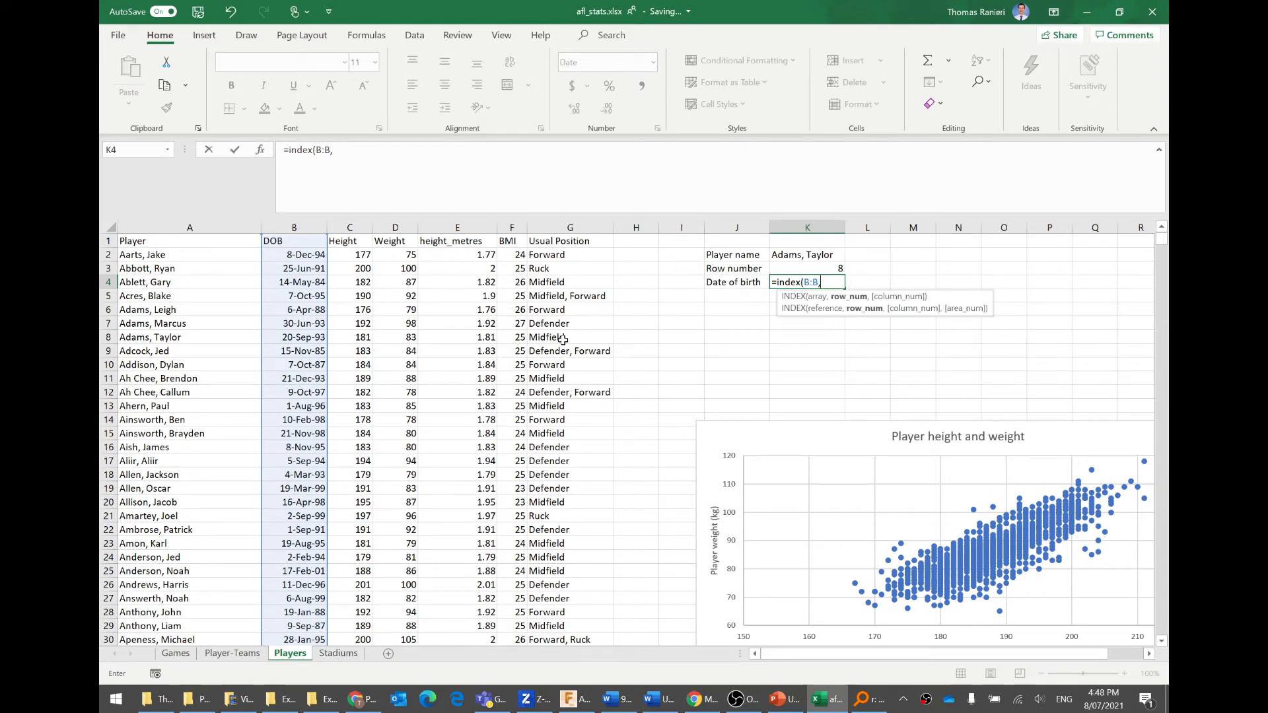
# - Complete K4's formula as =INDEX(B:B,K3), taking the row number from the MATCH cell
pyautogui.click(815, 269)
pyautogui.write(')')
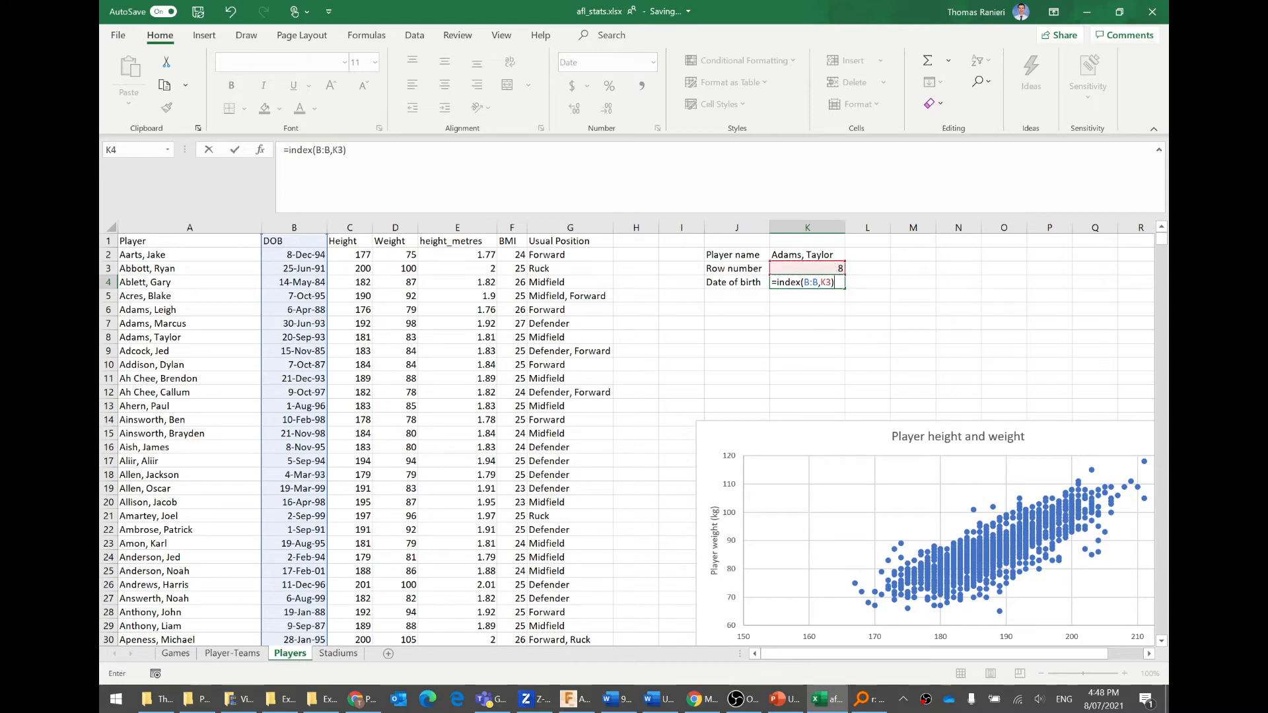
pyautogui.press('Return')
# - Change K2 to the player name listed in A3, and review the MATCH formula in K3 and INDEX formula in K4
pyautogui.click(805, 254)
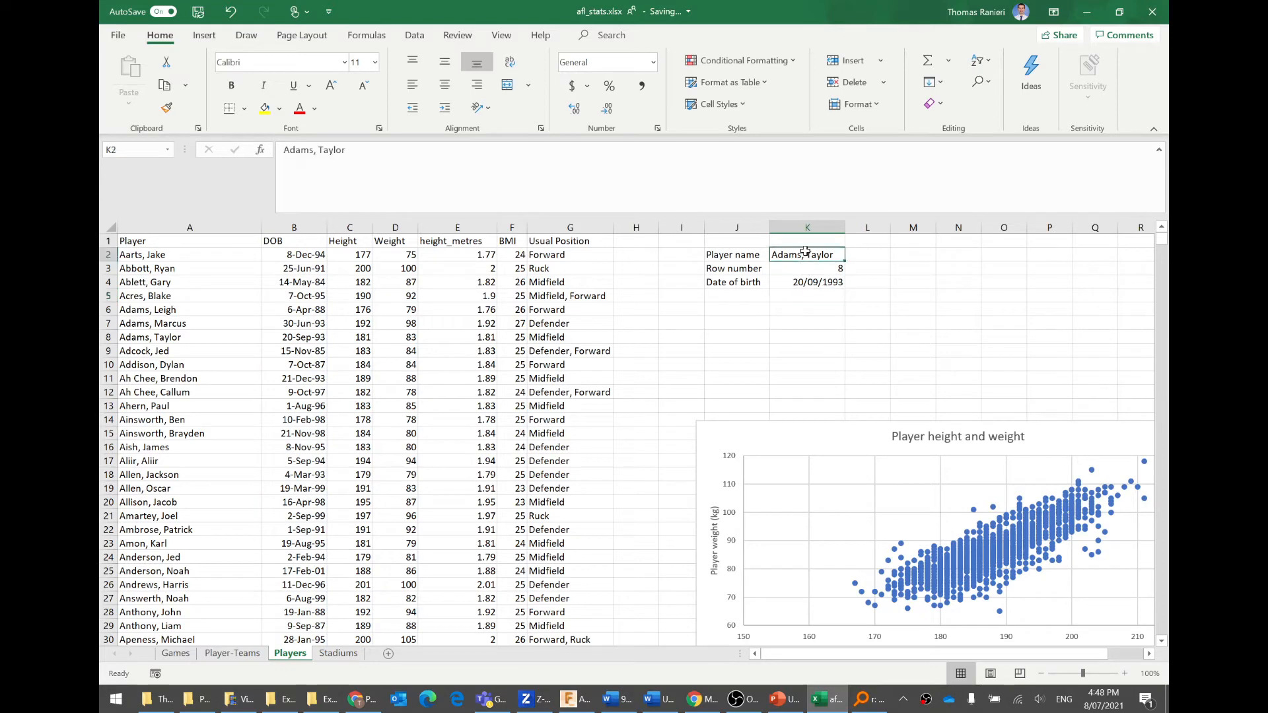
pyautogui.write('A')
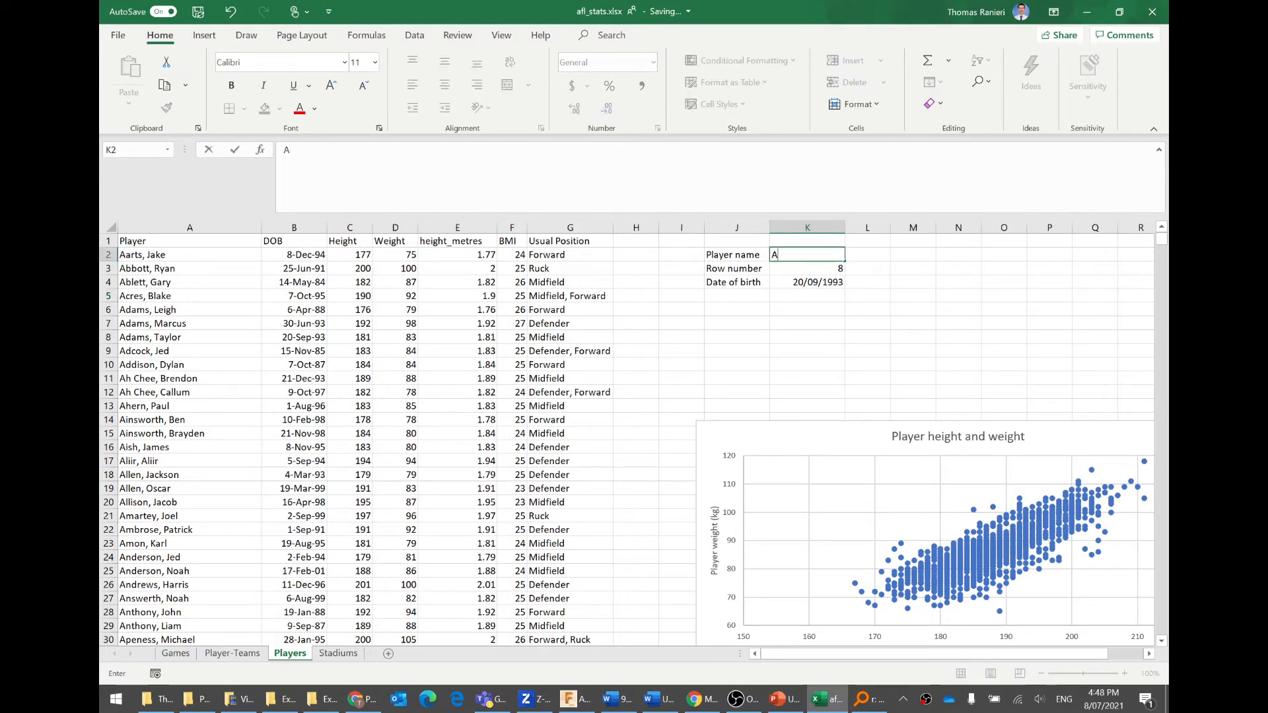
pyautogui.write('Abbott, ')
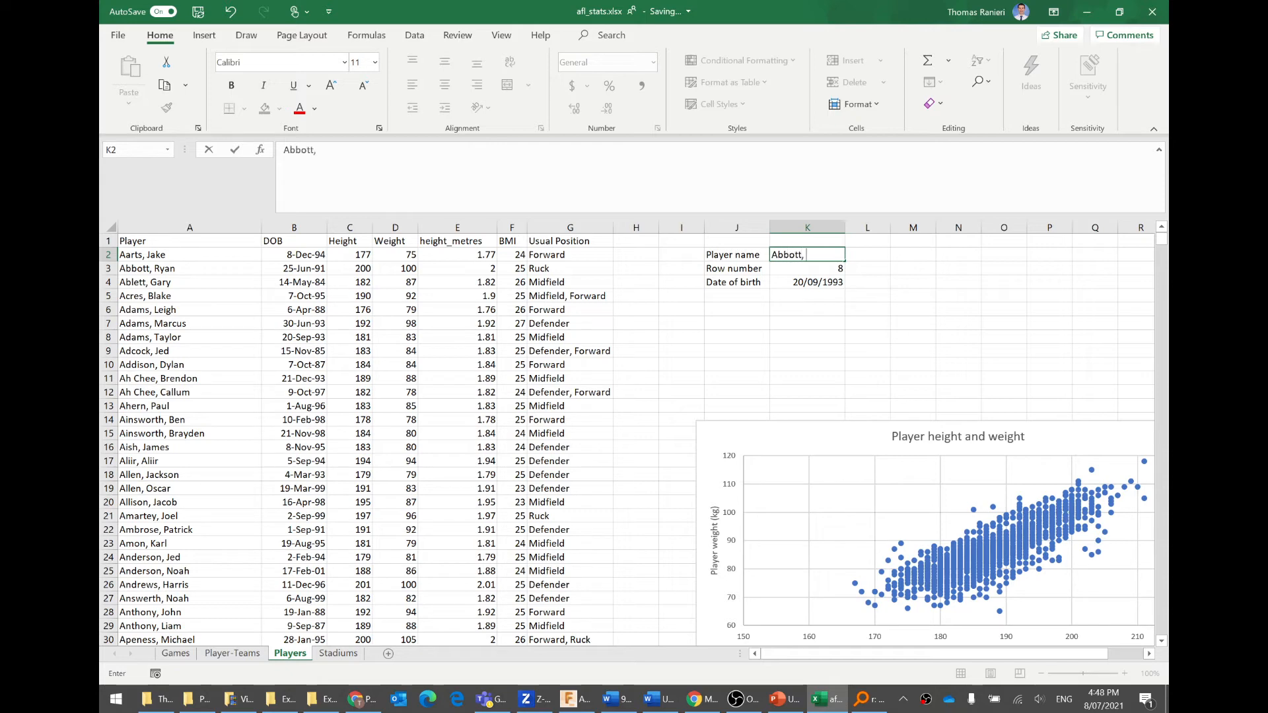
pyautogui.write('Ryan')
pyautogui.press('Return')
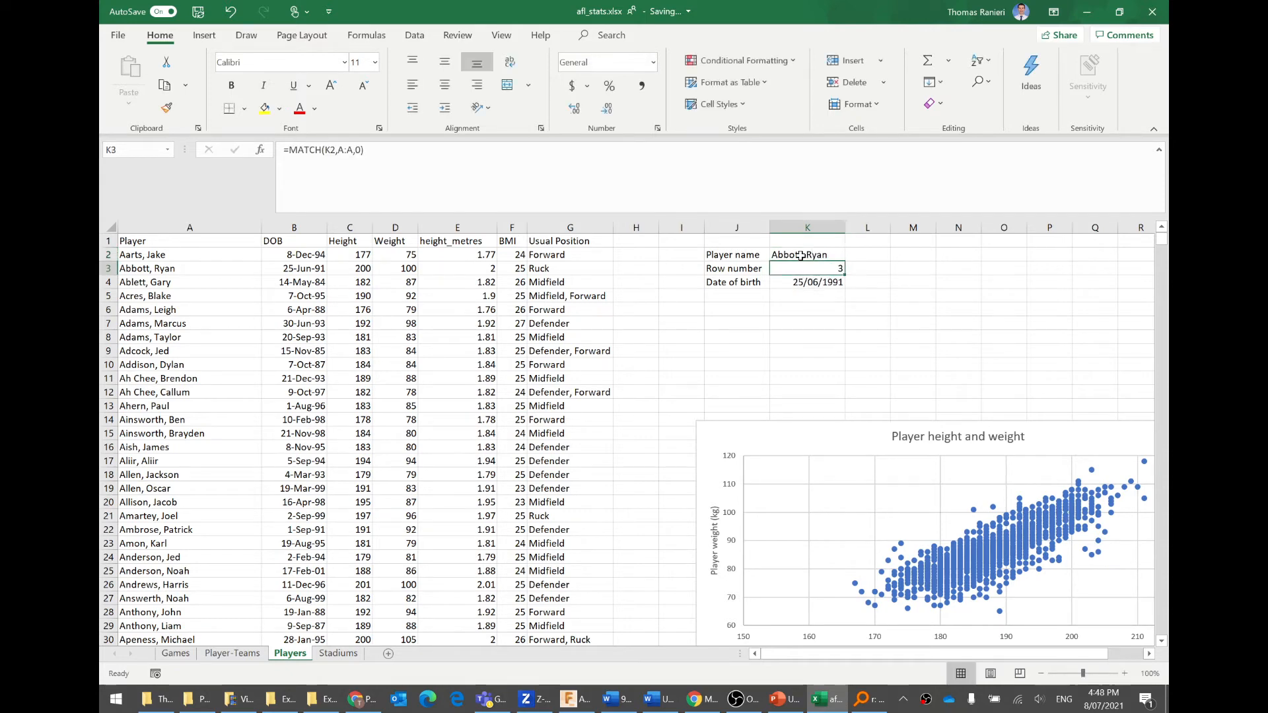
pyautogui.press('Up')
pyautogui.click(832, 275)
pyautogui.doubleClick(813, 272)
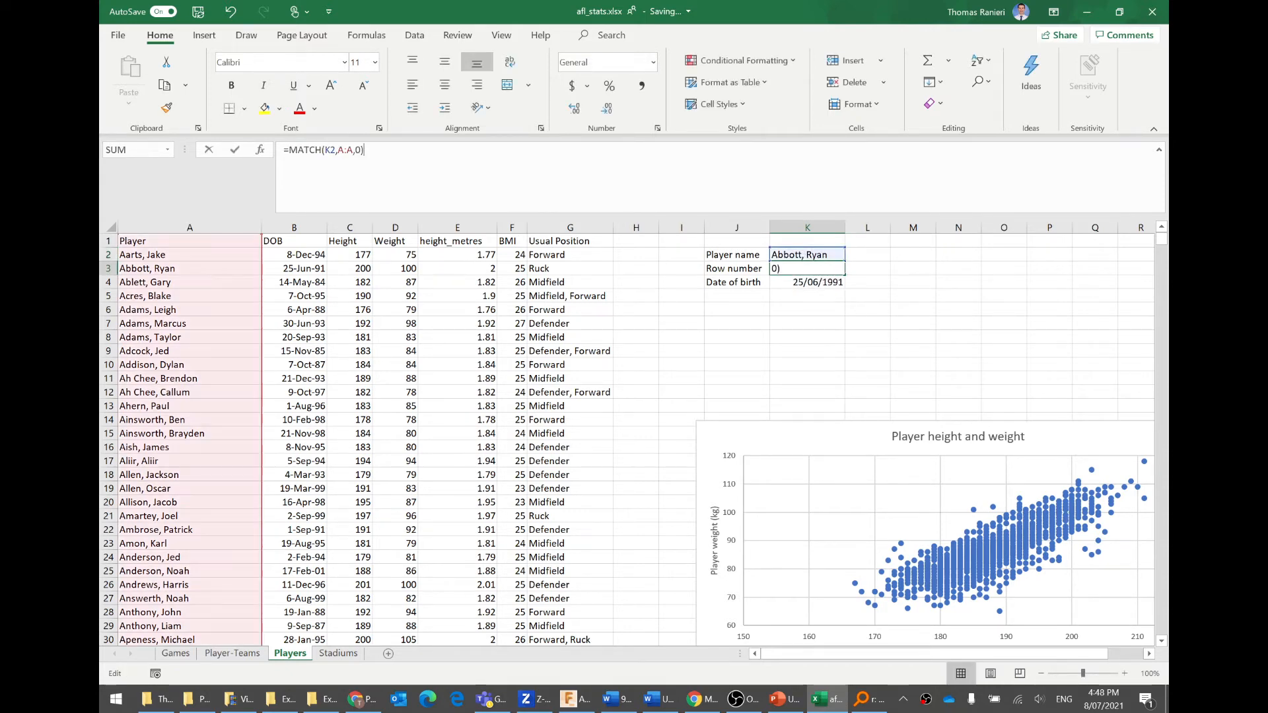
pyautogui.press('Escape')
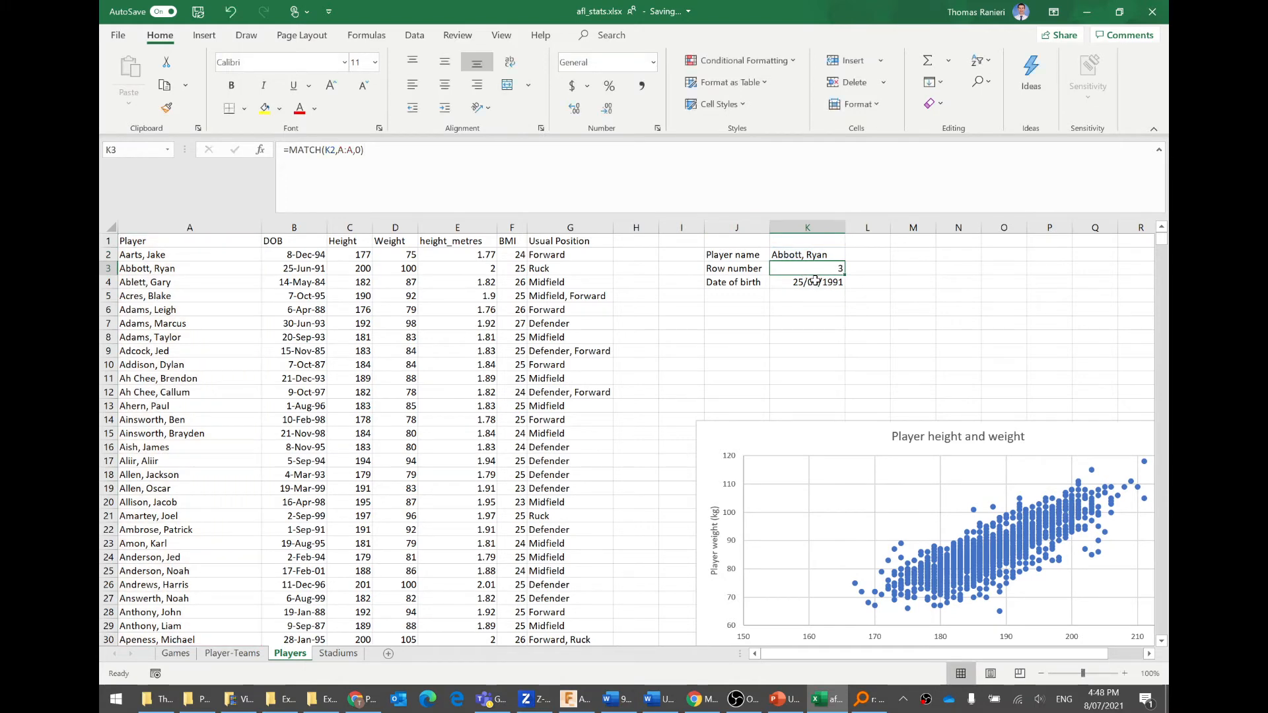
pyautogui.click(818, 283)
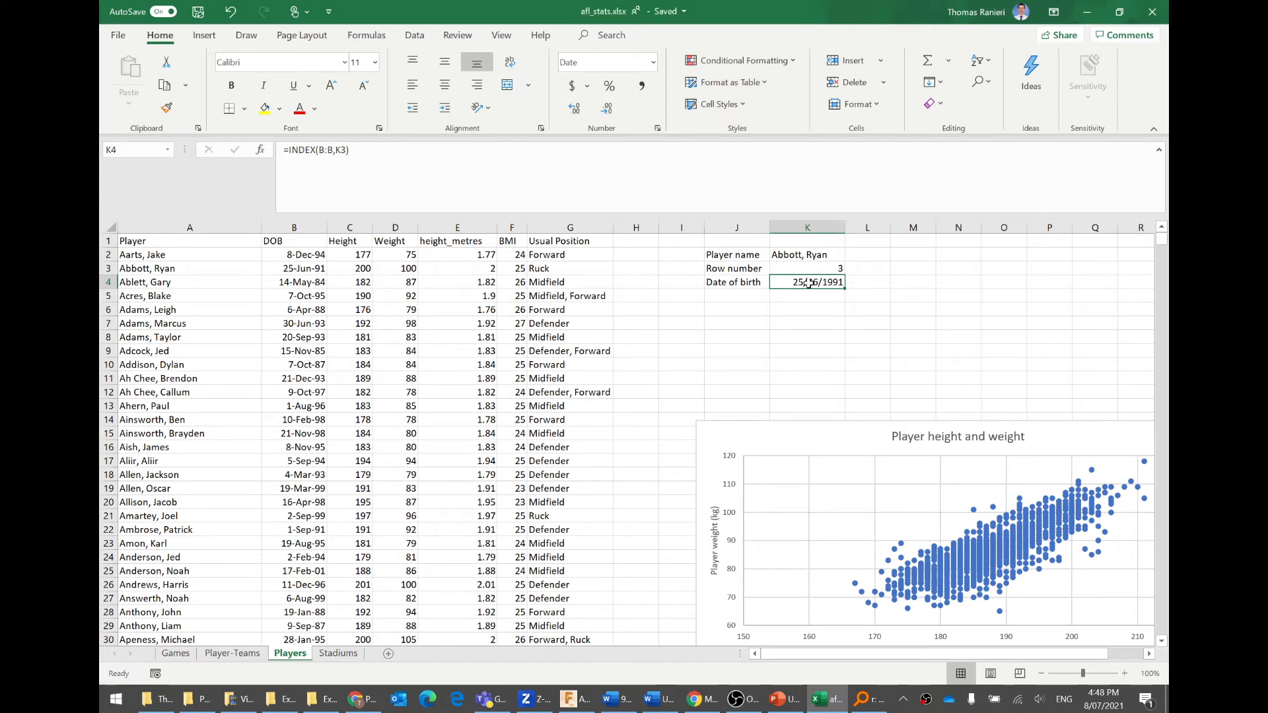
# - Head column H of the Players sheet "Team", and review K4's INDEX formula and the Player-Teams sheet's columns
pyautogui.click(189, 257)
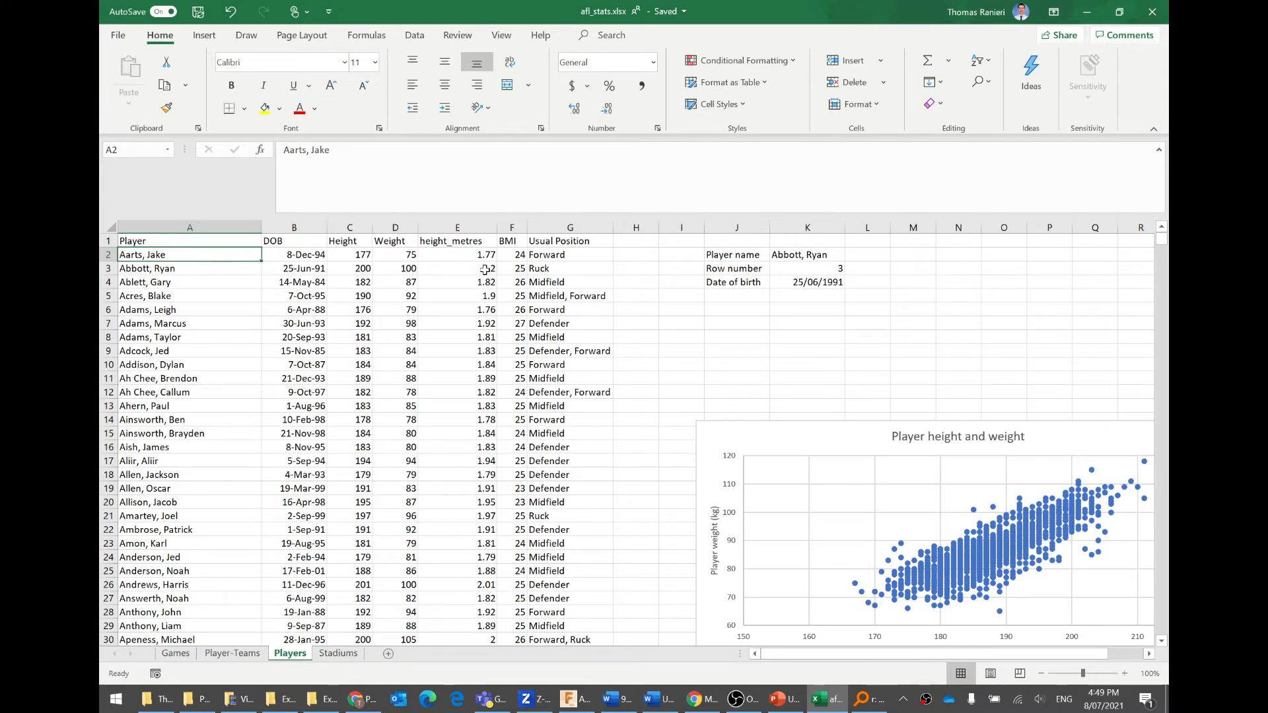
pyautogui.click(628, 244)
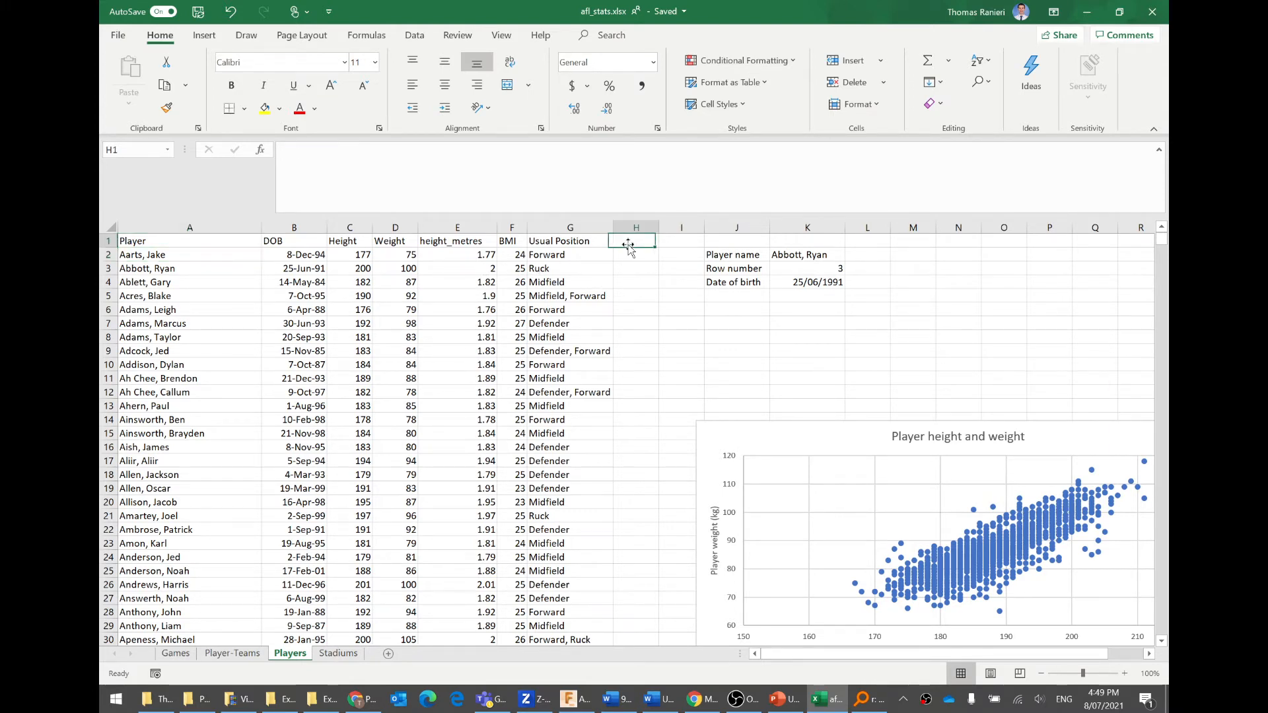
pyautogui.write('Team')
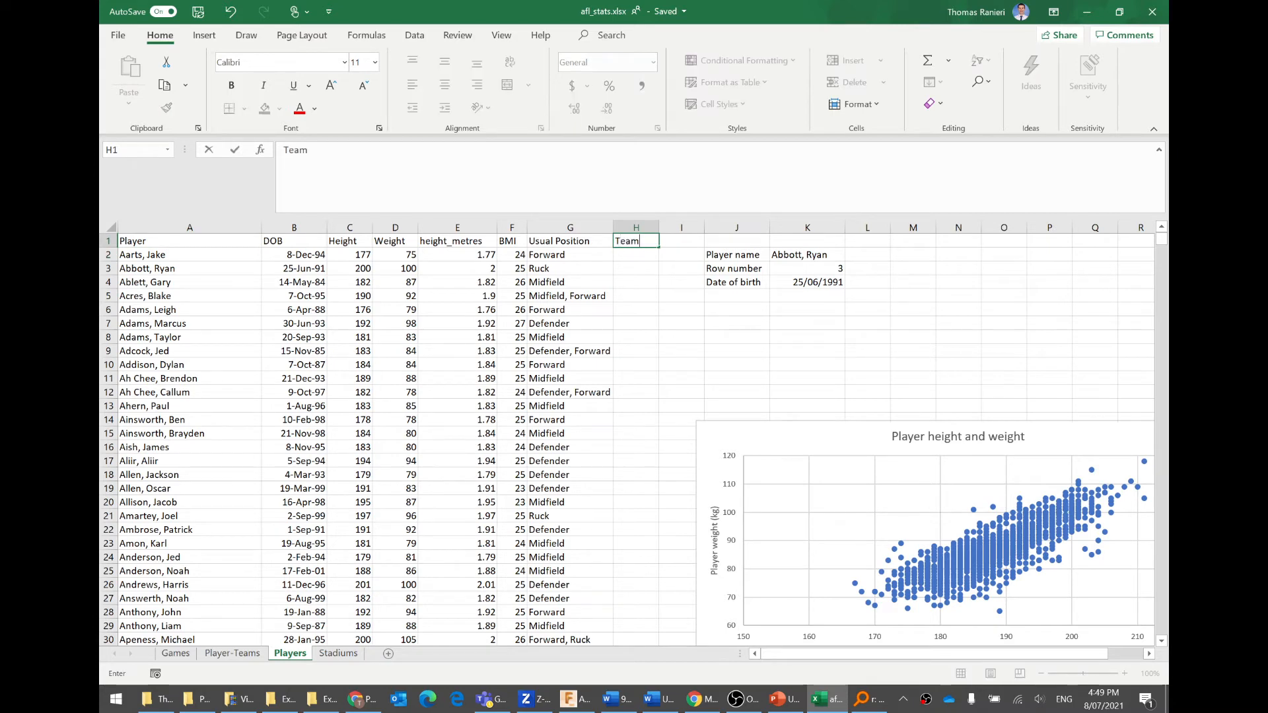
pyautogui.press('Return')
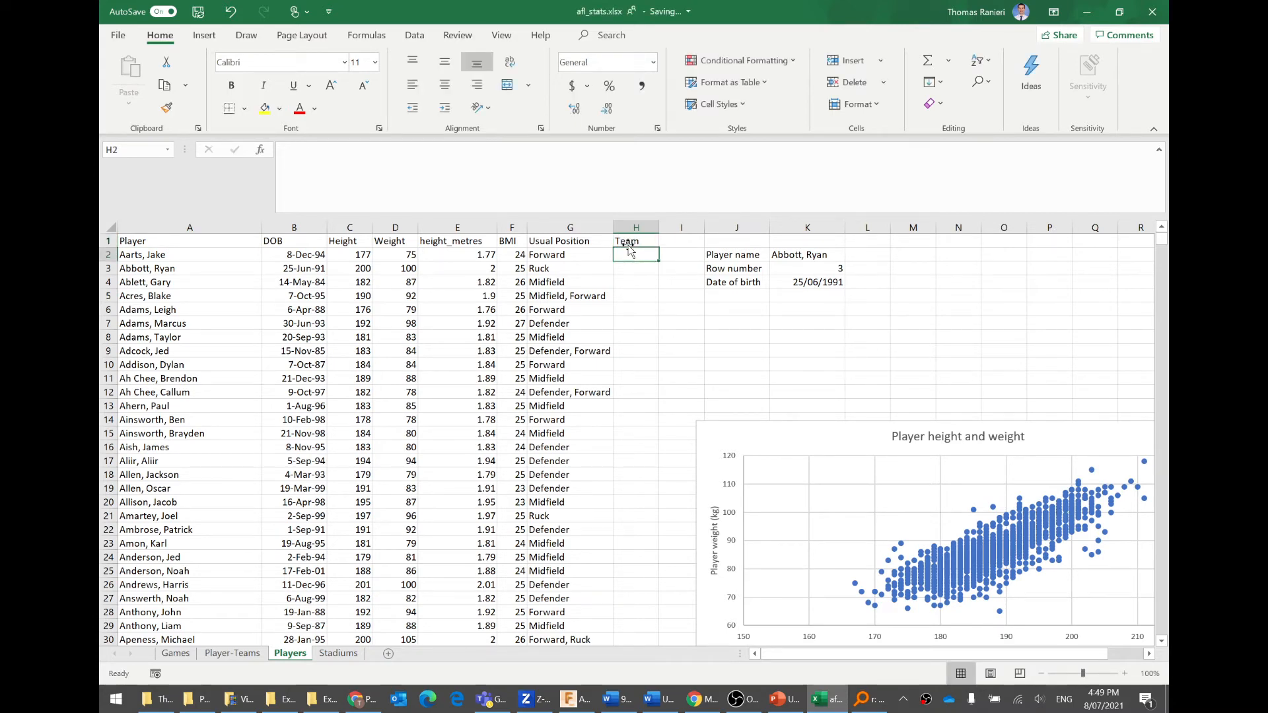
pyautogui.click(806, 283)
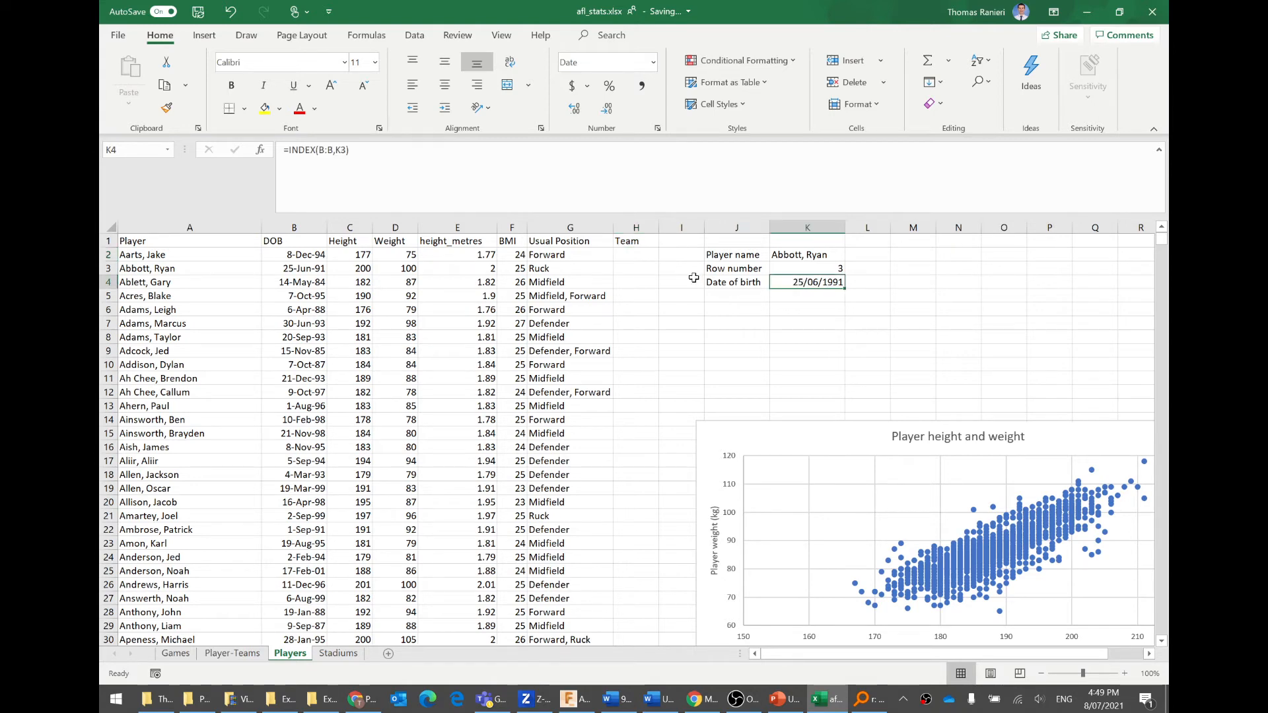
pyautogui.click(626, 255)
pyautogui.click(233, 654)
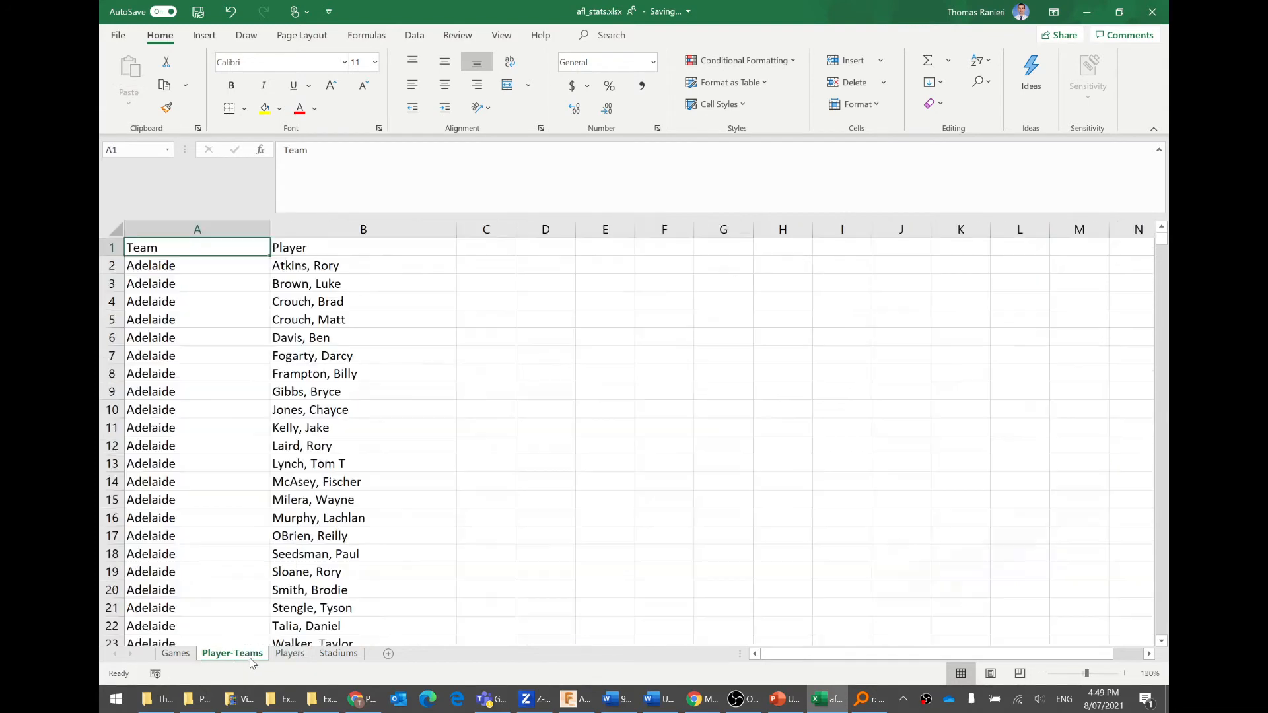
pyautogui.click(289, 654)
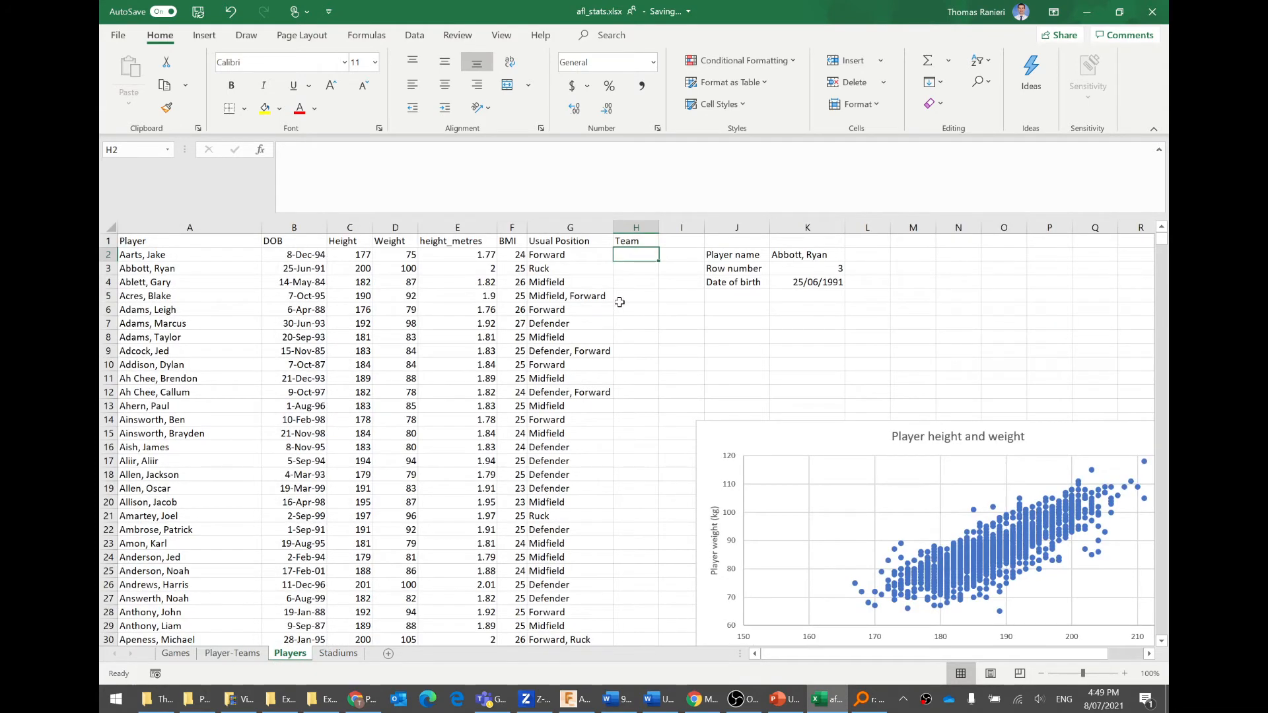
# - Enter the exact-match formula =MATCH(A2,Players!B:B,0) in H2 of the Players sheet
pyautogui.write('=')
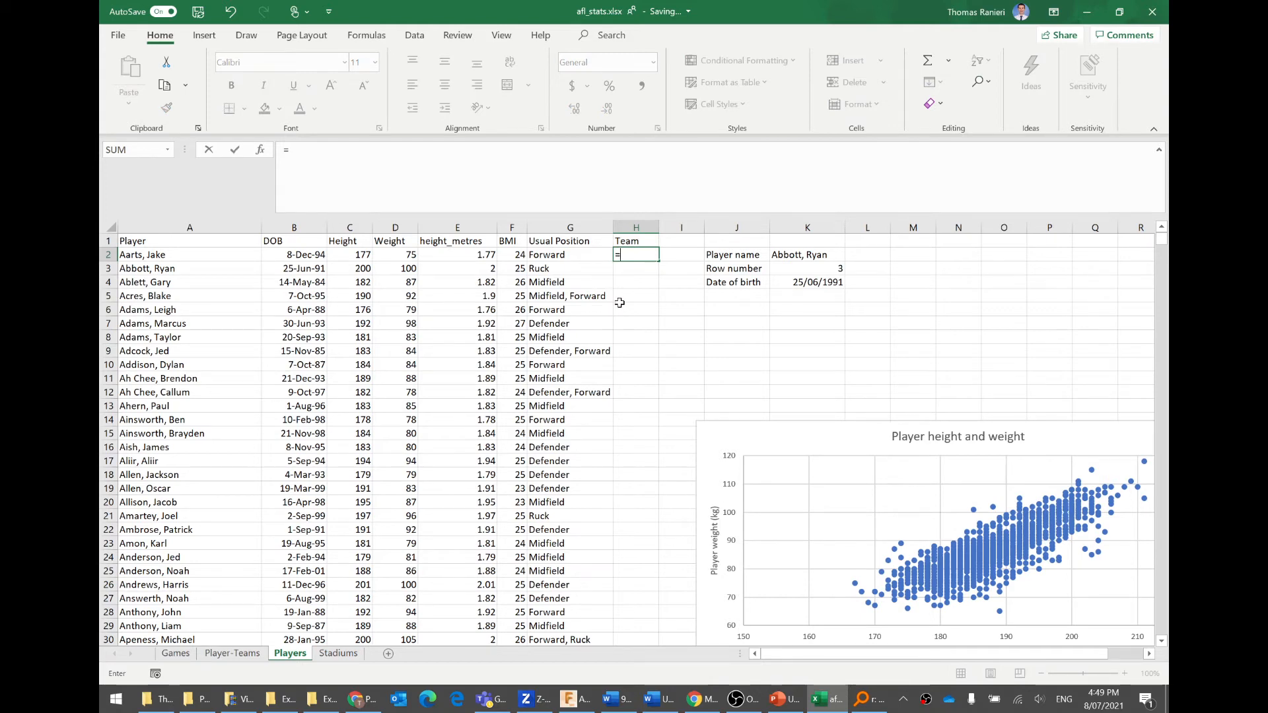
pyautogui.write('match(')
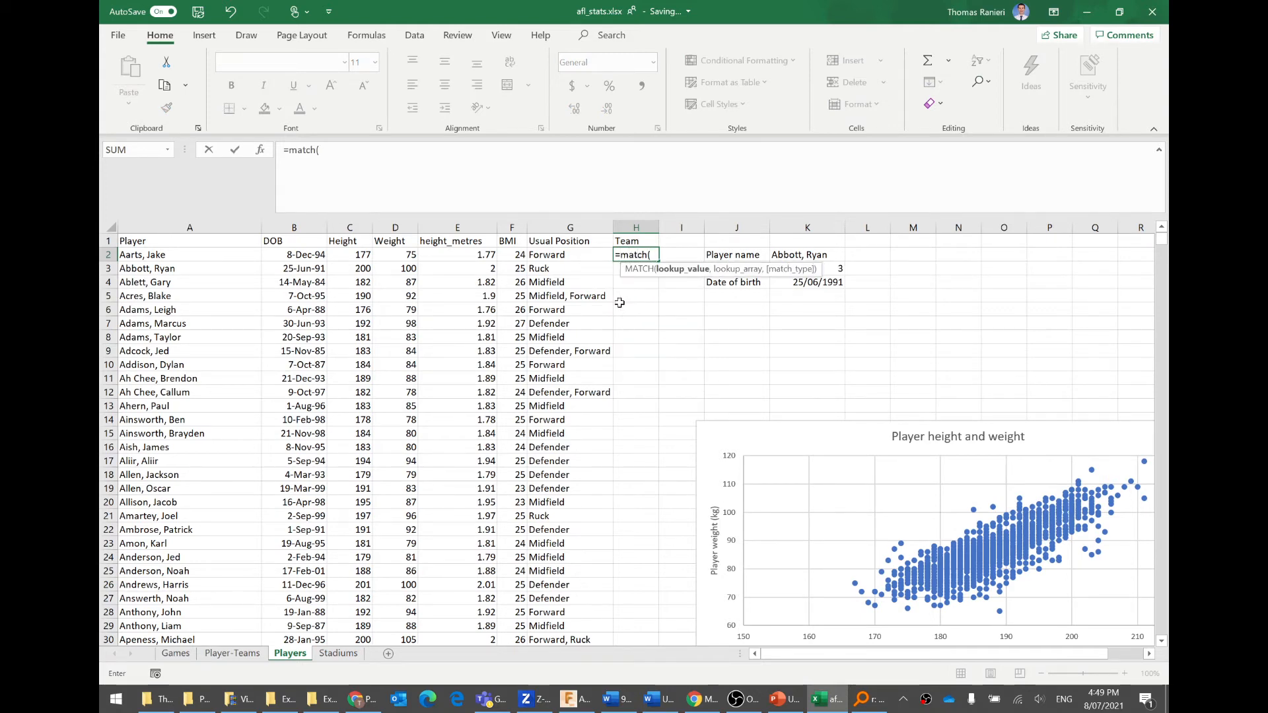
pyautogui.click(173, 255)
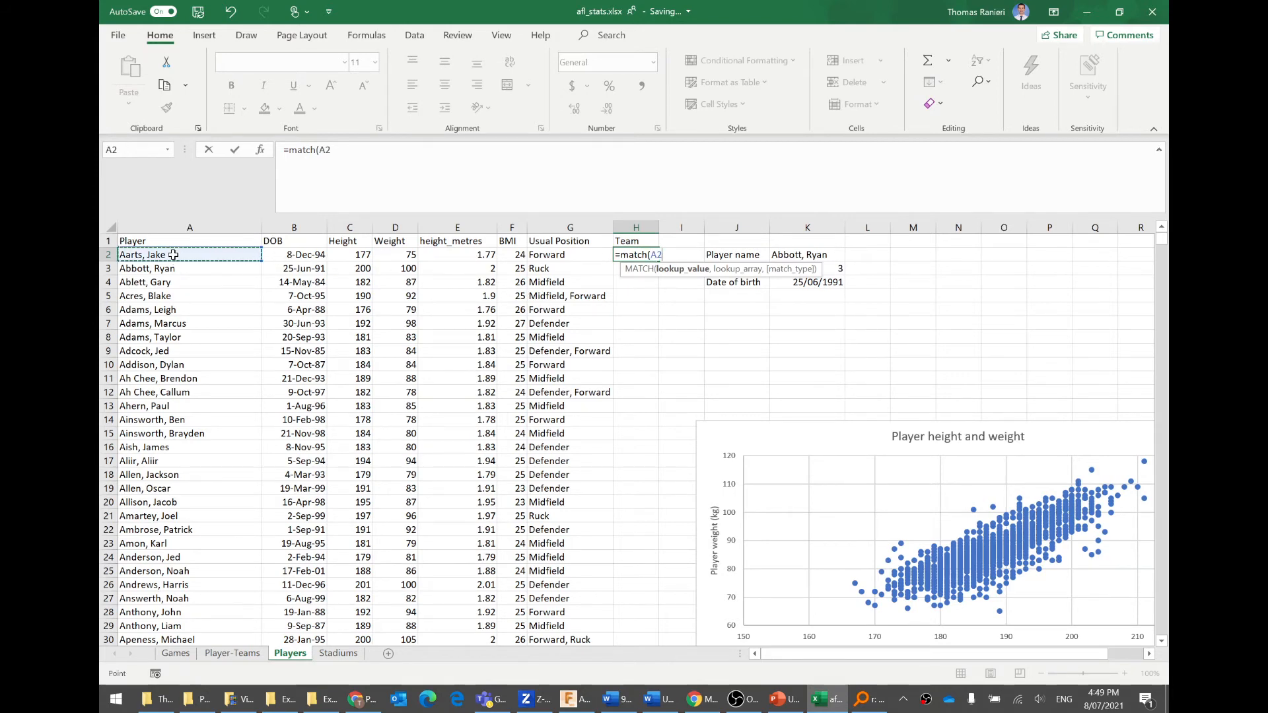
pyautogui.write(',')
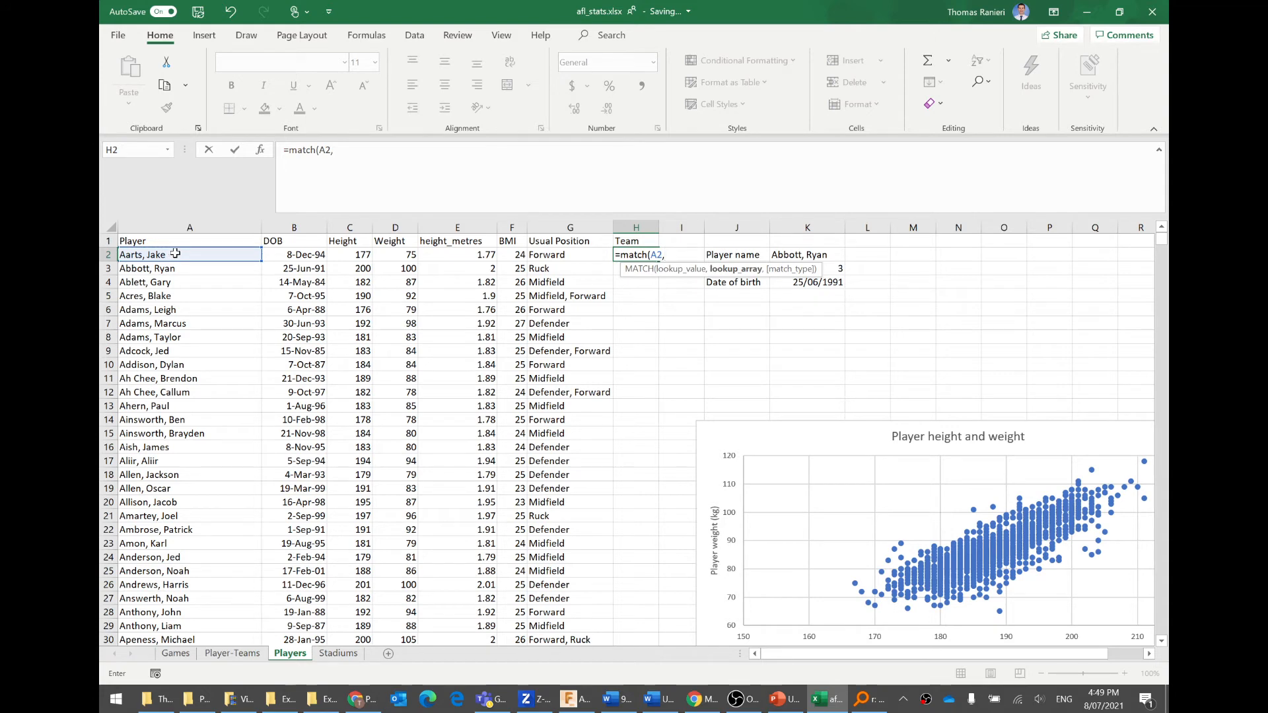
pyautogui.click(239, 654)
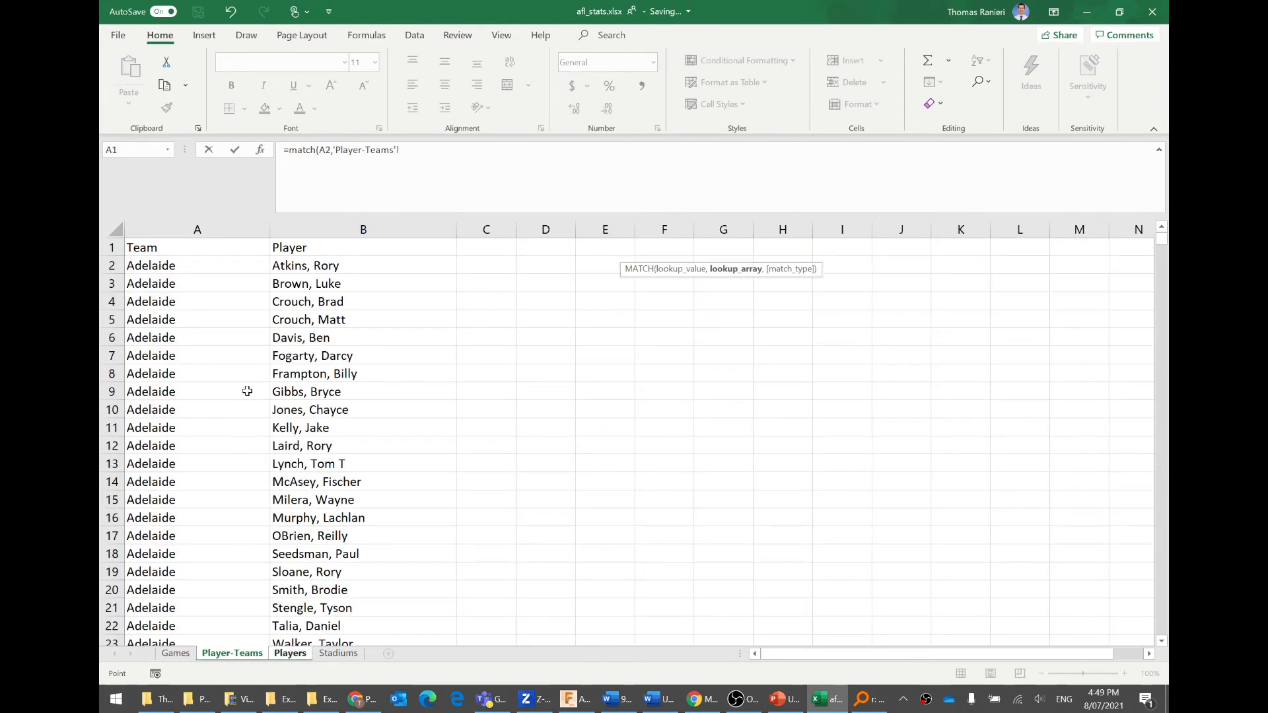
pyautogui.click(360, 229)
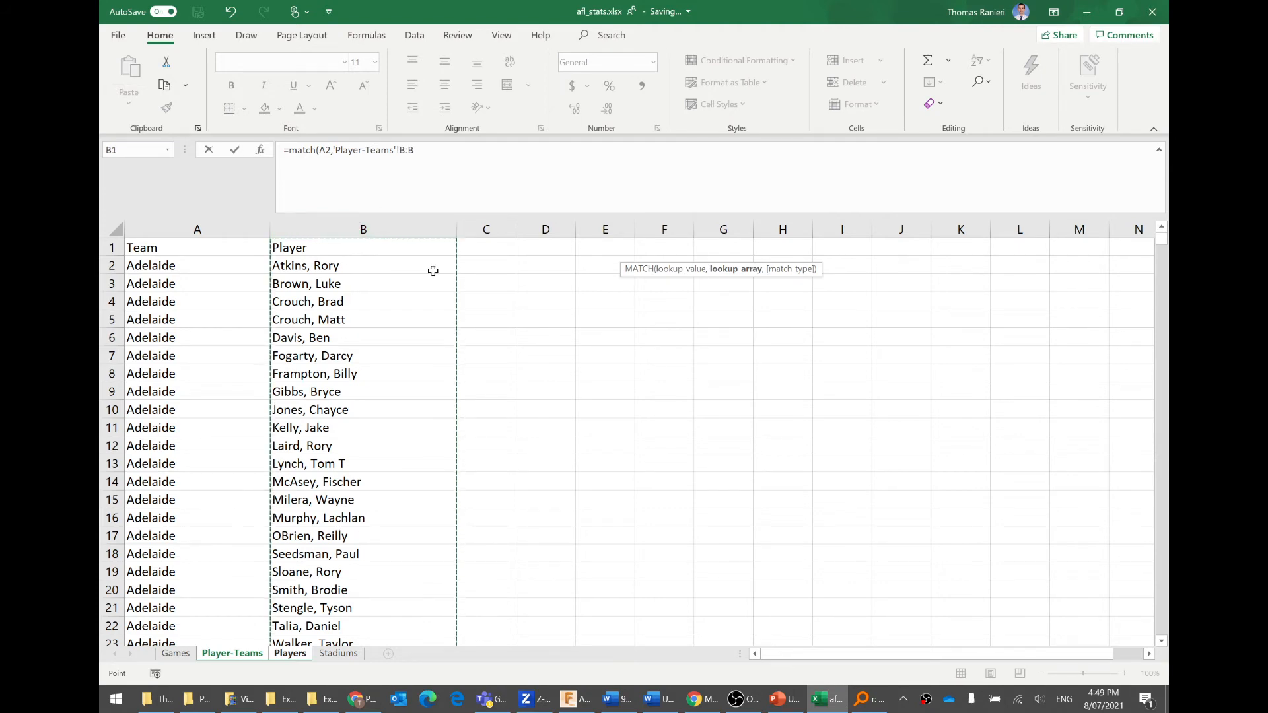
pyautogui.click(301, 656)
pyautogui.write(',')
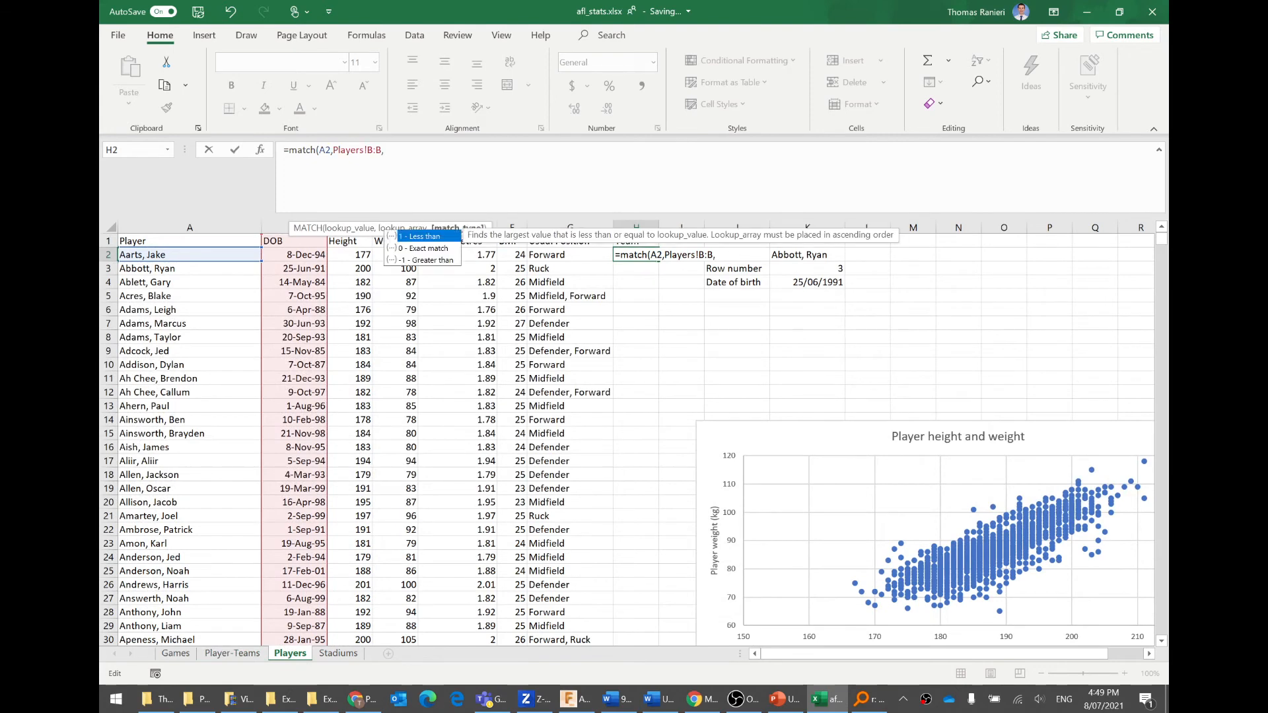
pyautogui.doubleClick(410, 249)
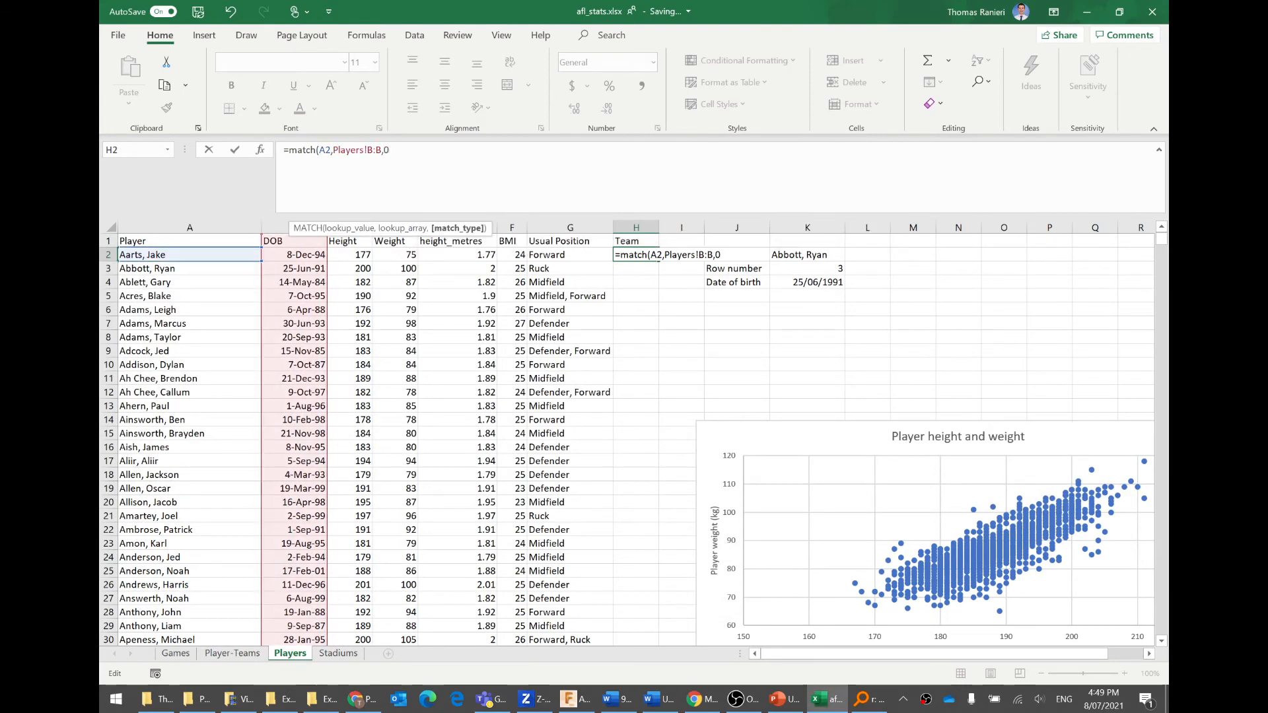
pyautogui.write(')')
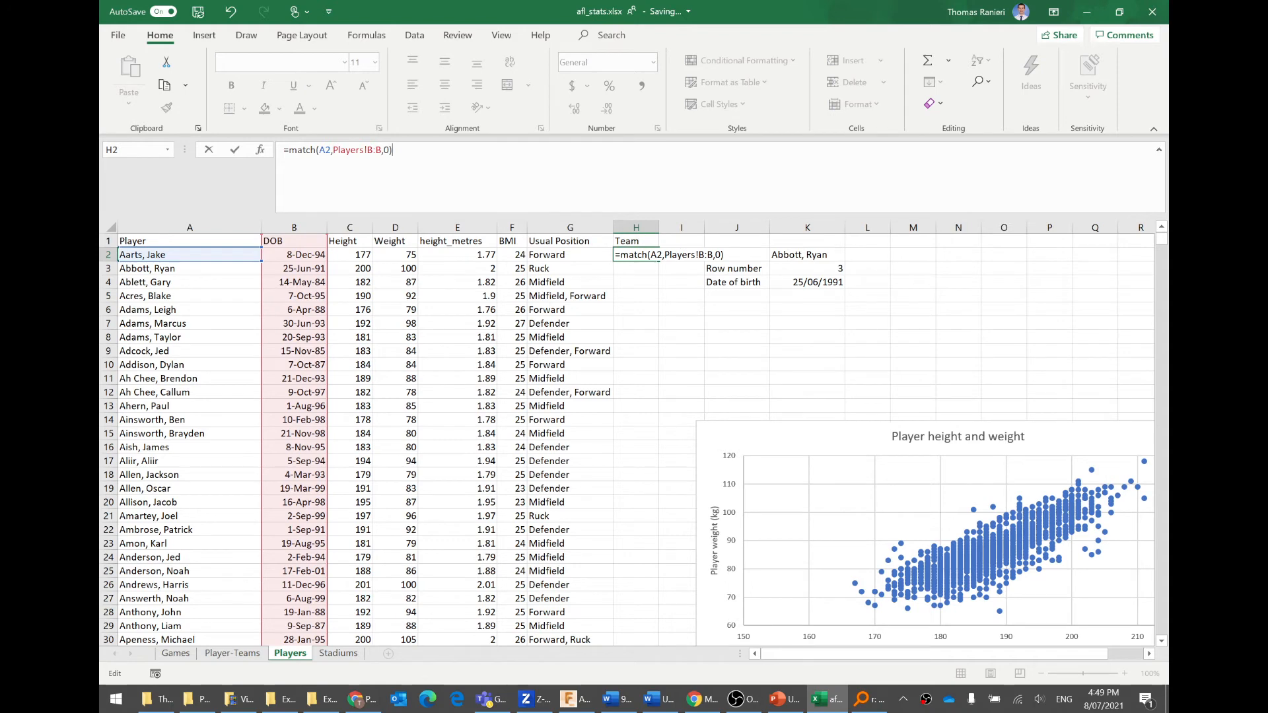
pyautogui.press('Return')
# - Check the lookup array in H2's MATCH formula against the columns of the Player-Teams sheet
pyautogui.press('Up')
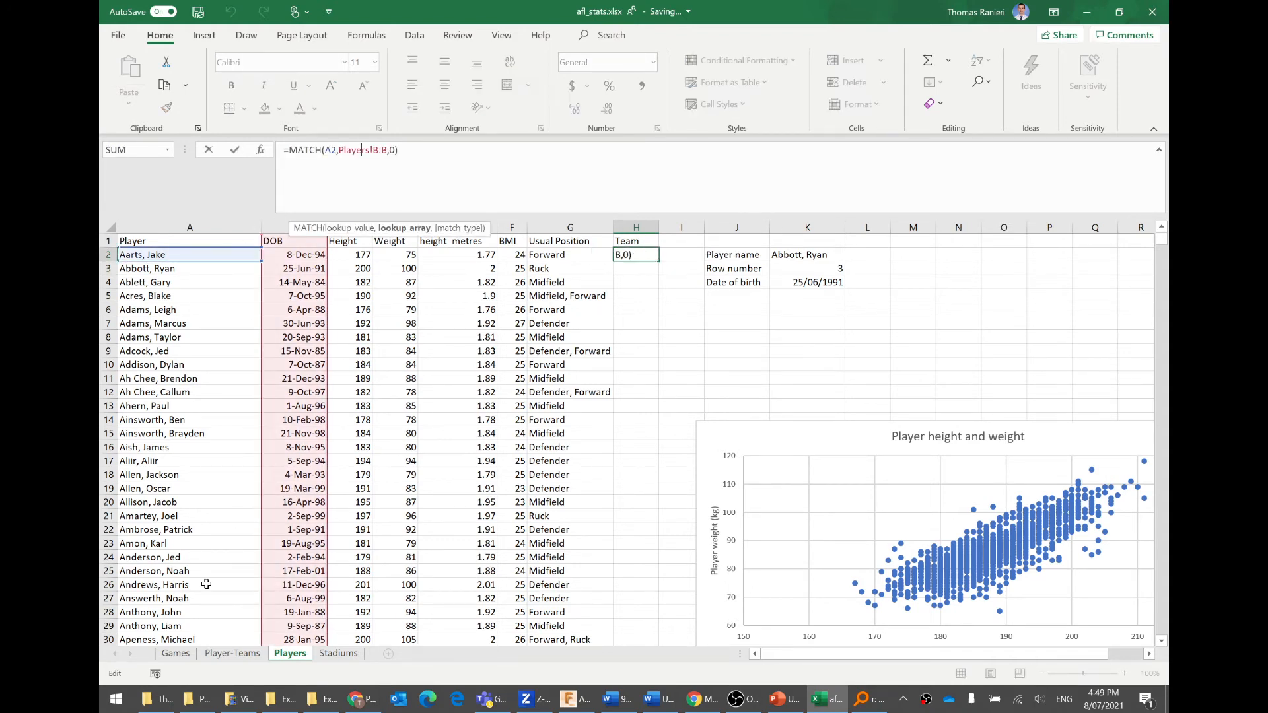
pyautogui.click(185, 656)
pyautogui.click(220, 657)
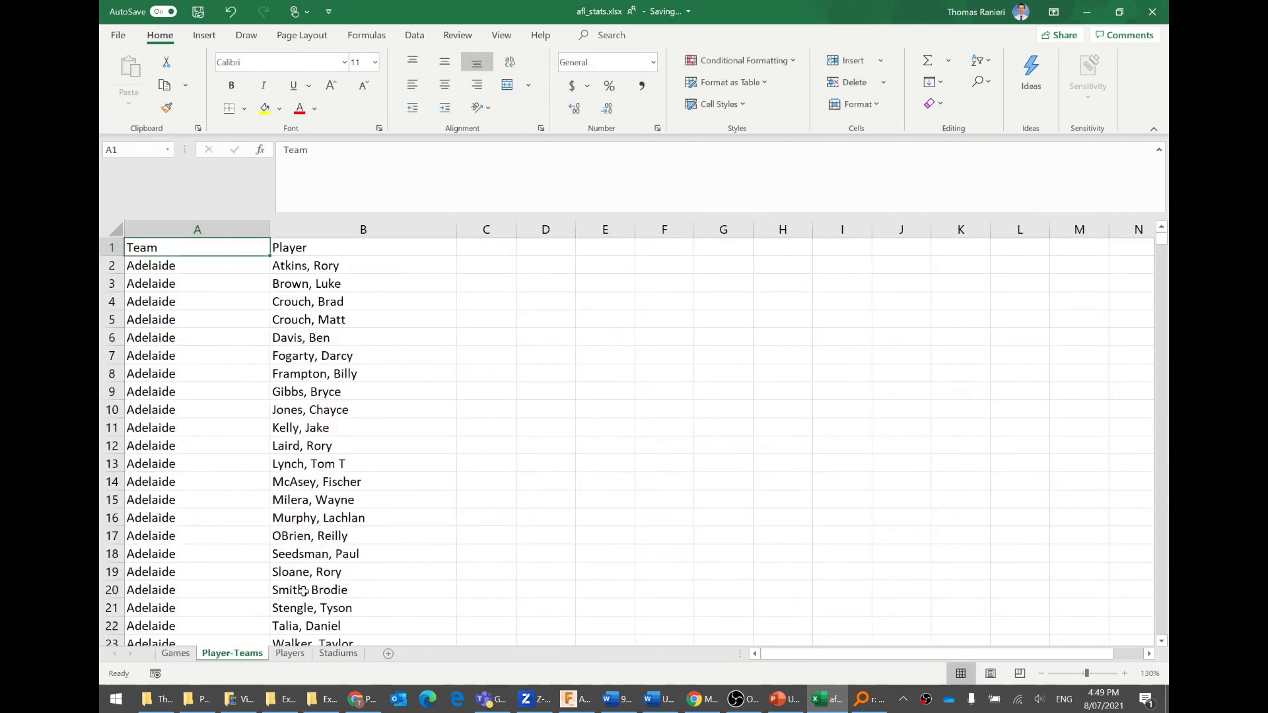
pyautogui.click(295, 657)
pyautogui.click(422, 151)
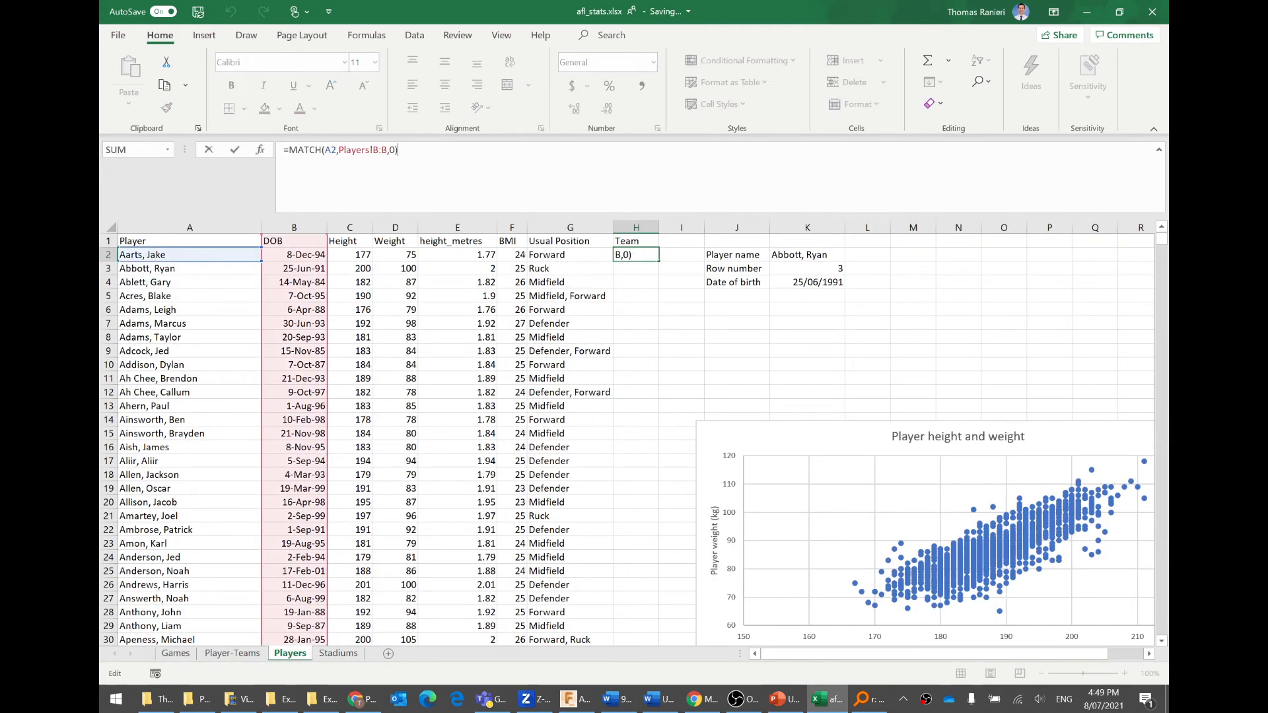
pyautogui.click(651, 269)
# - Fill H2's MATCH formula down to H17 and inspect the copied formula in H7
pyautogui.click(634, 257)
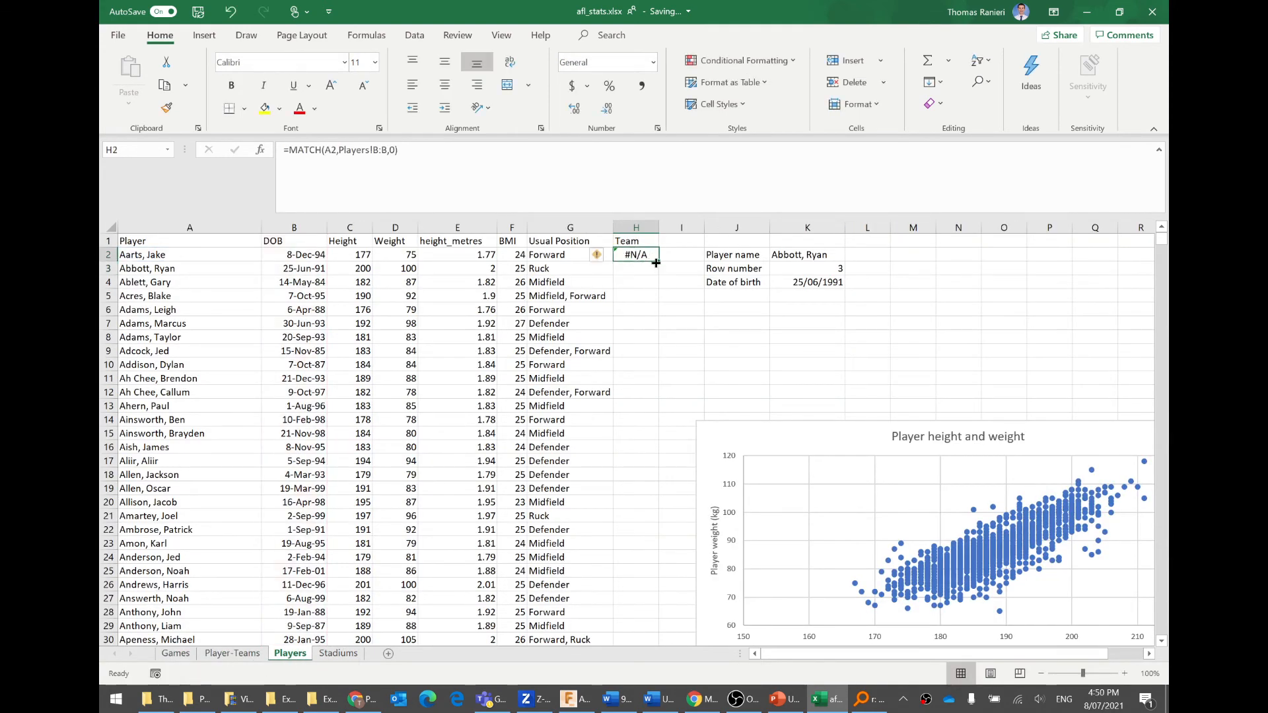
pyautogui.moveTo(659, 261); pyautogui.dragTo(654, 472)
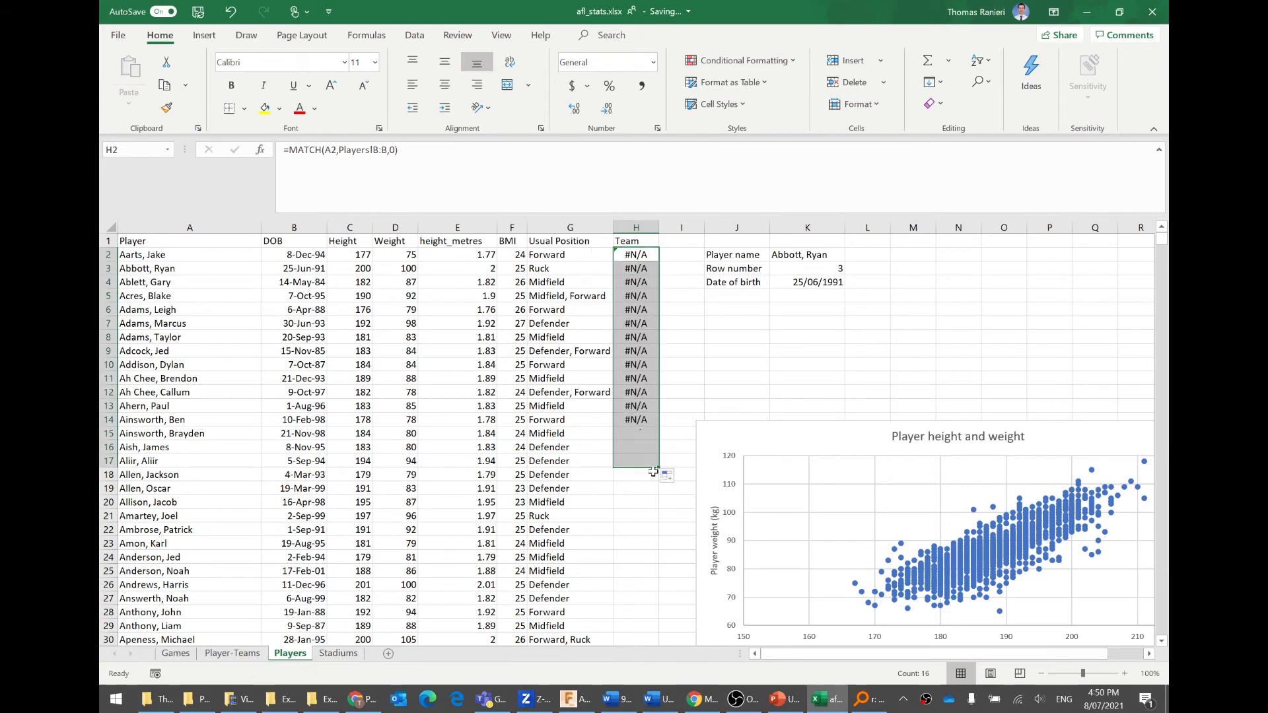
pyautogui.doubleClick(635, 324)
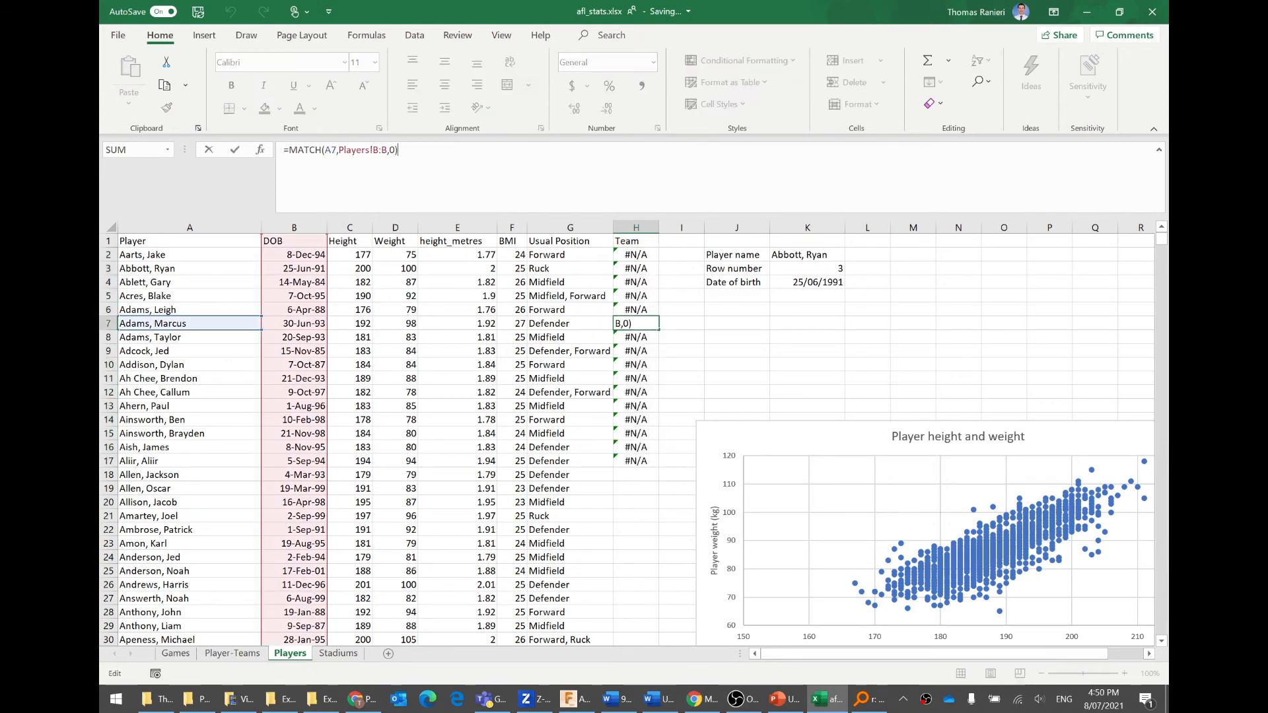
# - Replace the lookup array in H2's MATCH formula with column B of the Player-Teams sheet, giving =MATCH(A2,'Player-Teams'!B:B,0)
pyautogui.click(633, 254)
pyautogui.doubleClick(633, 254)
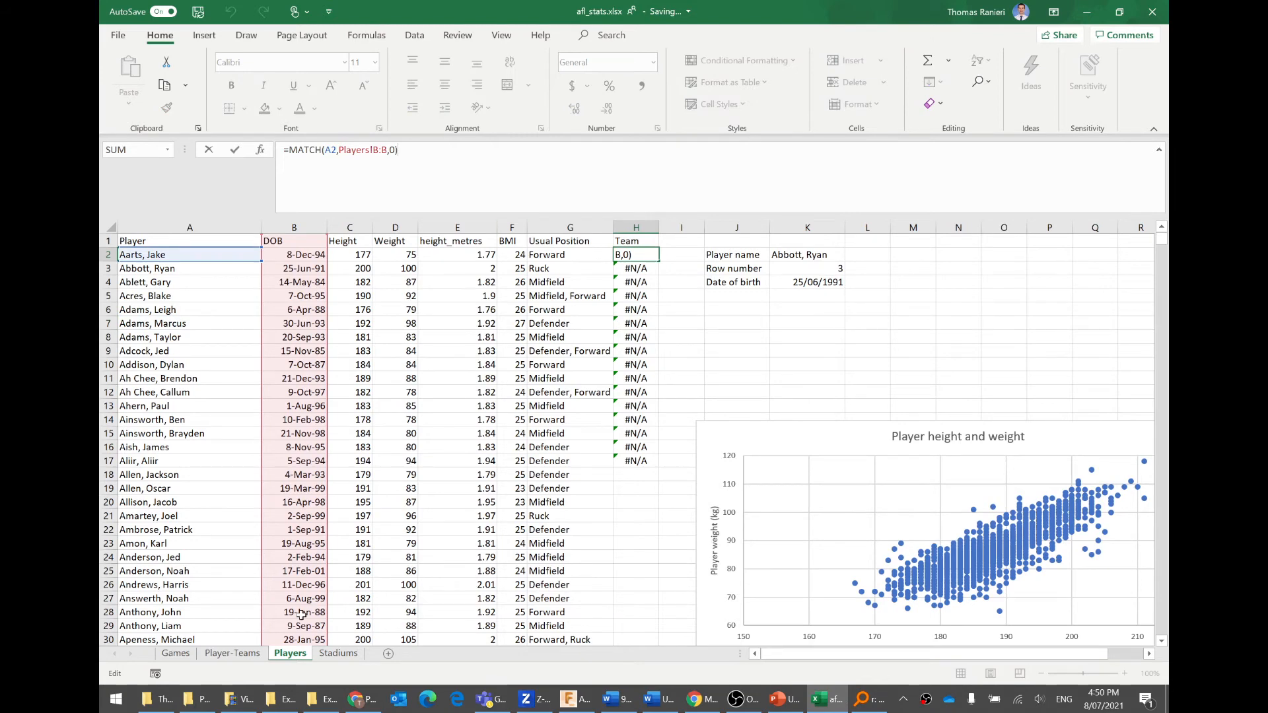
pyautogui.moveTo(339, 149); pyautogui.dragTo(382, 150)
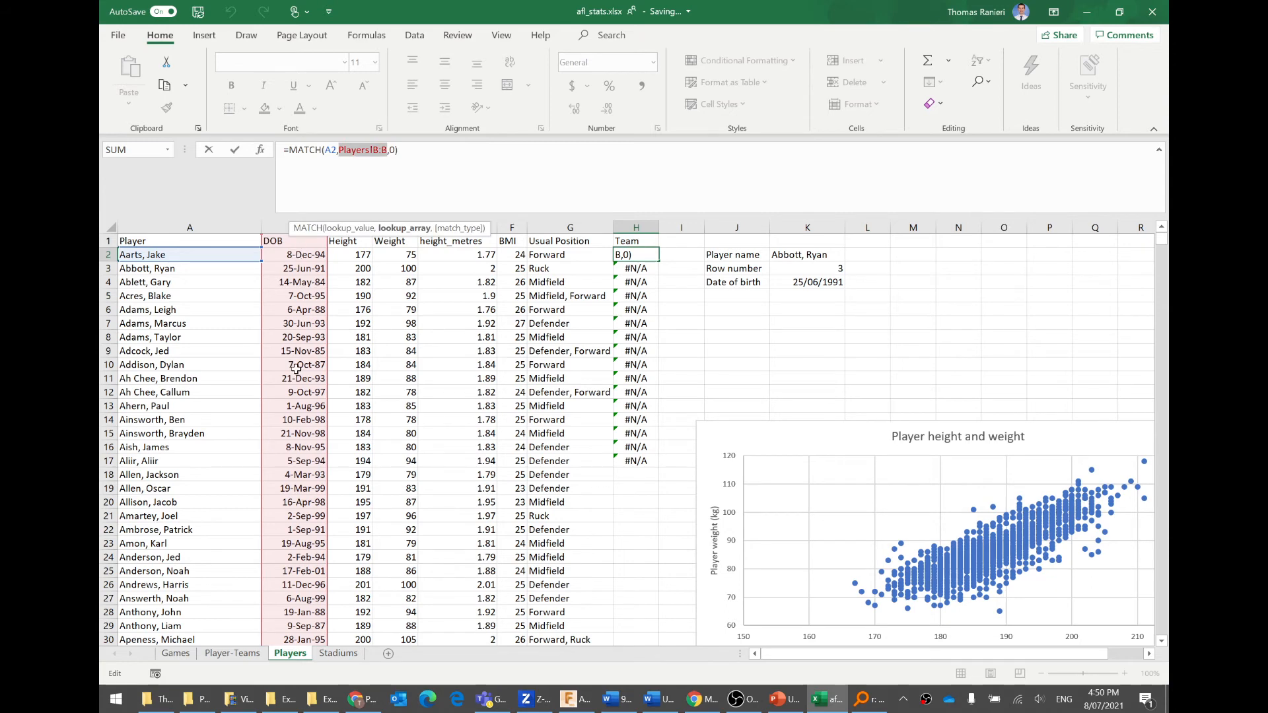
pyautogui.press('BackSpace')
pyautogui.click(233, 654)
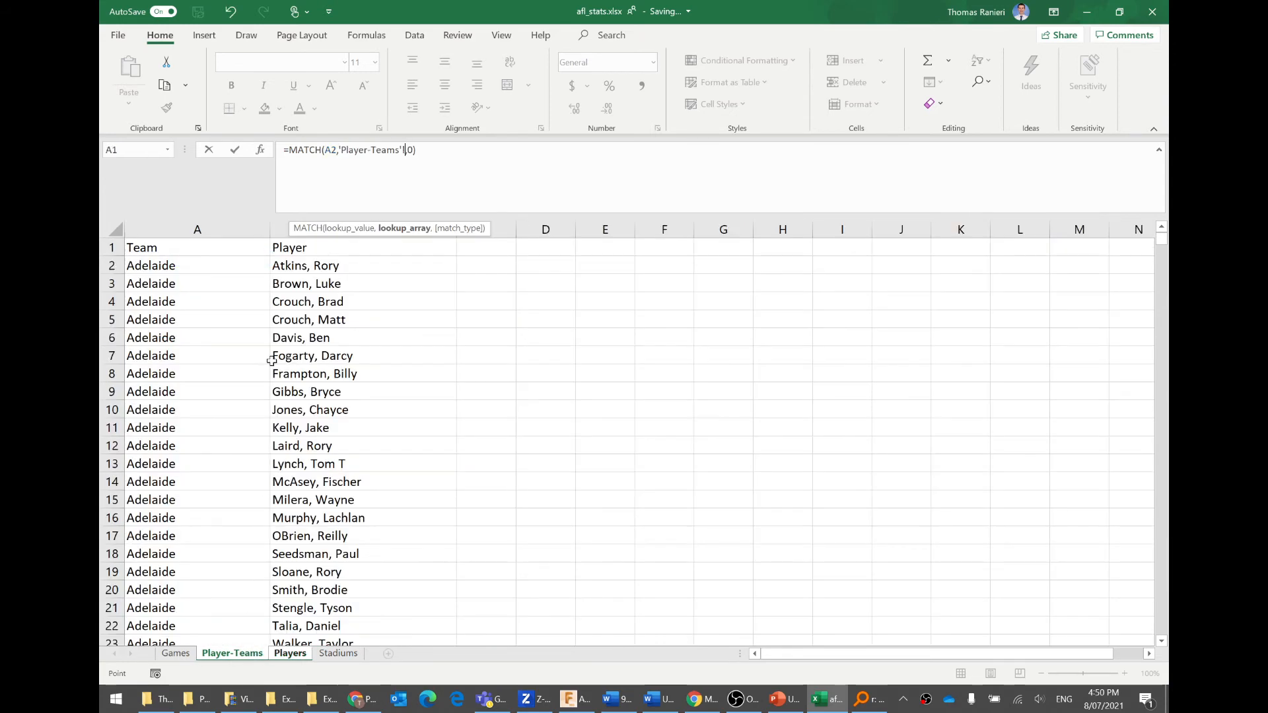
pyautogui.click(280, 233)
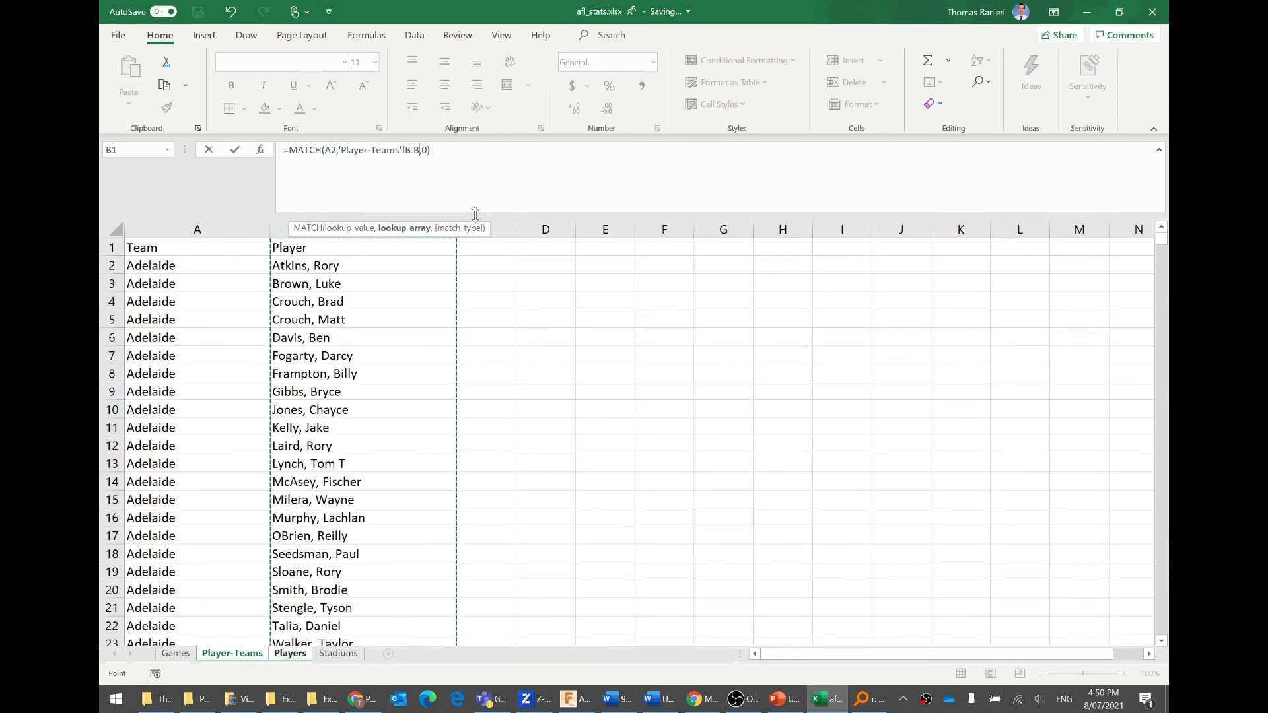
pyautogui.click(456, 151)
pyautogui.press('Return')
# - Fill the corrected MATCH formula from H2 down to H18 and review the formula in H2
pyautogui.click(644, 256)
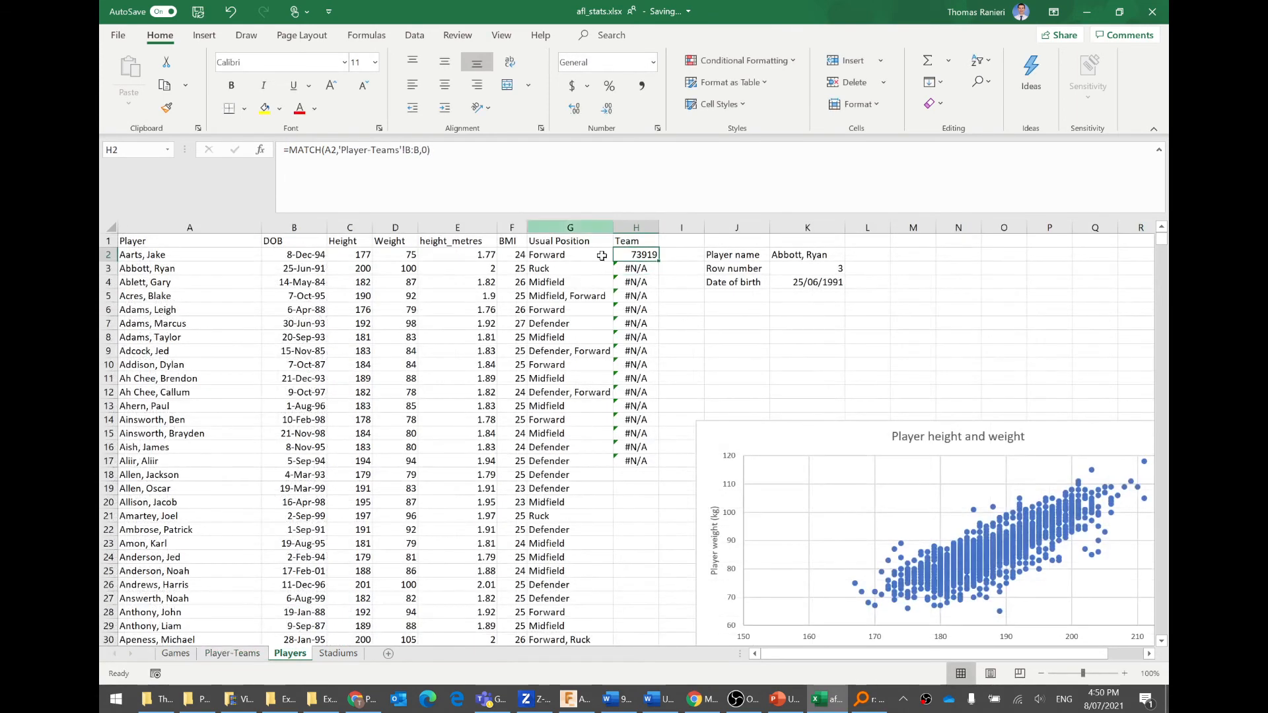
pyautogui.moveTo(665, 260); pyautogui.dragTo(644, 476)
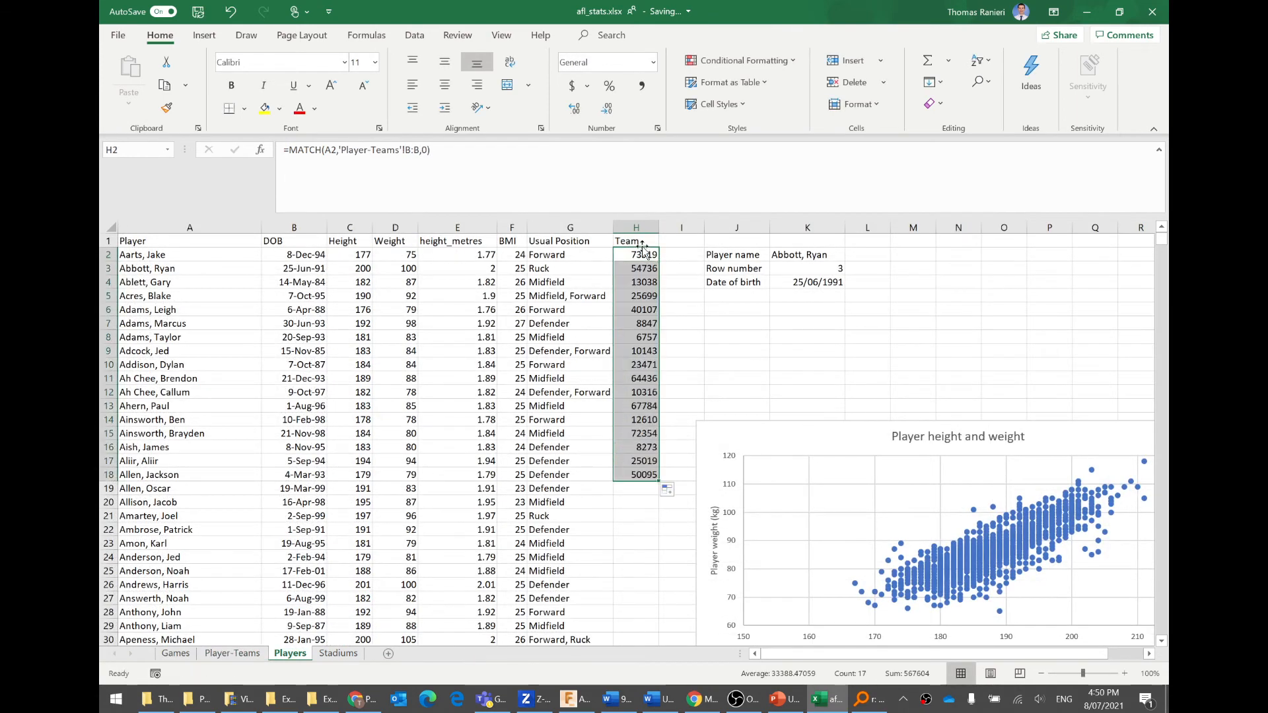
pyautogui.click(639, 254)
pyautogui.doubleClick(638, 254)
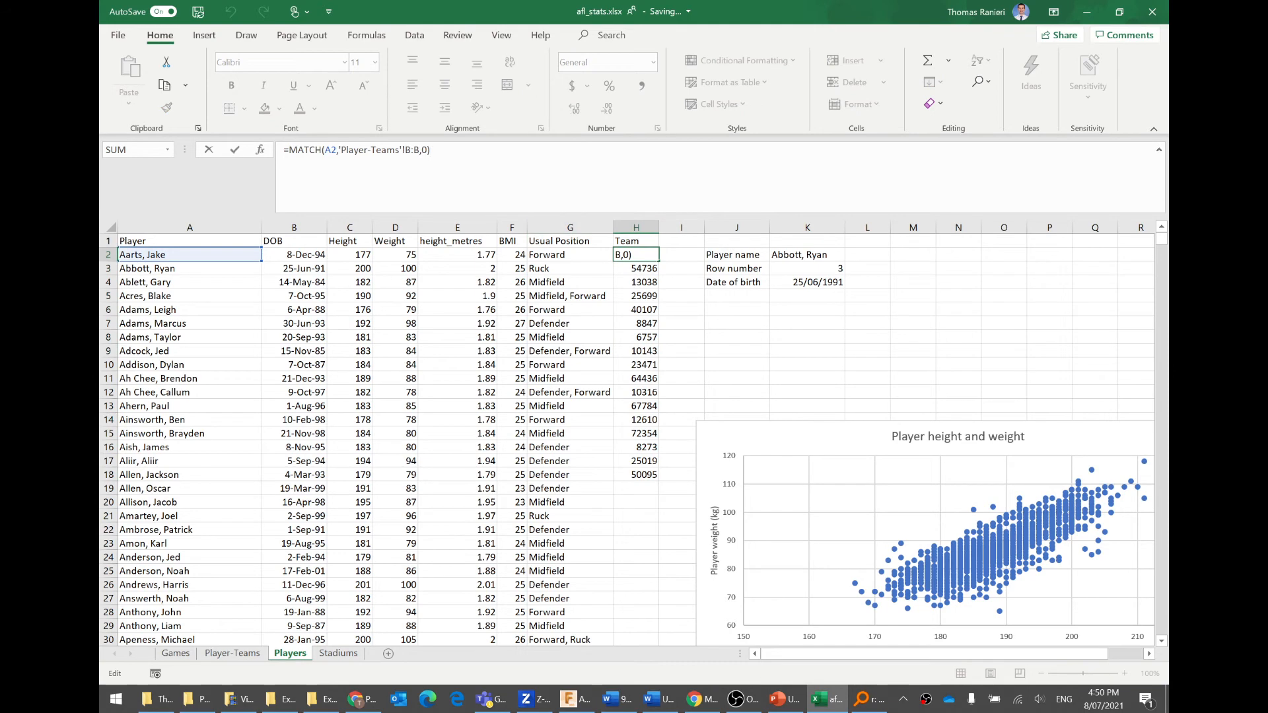
pyautogui.press('Escape')
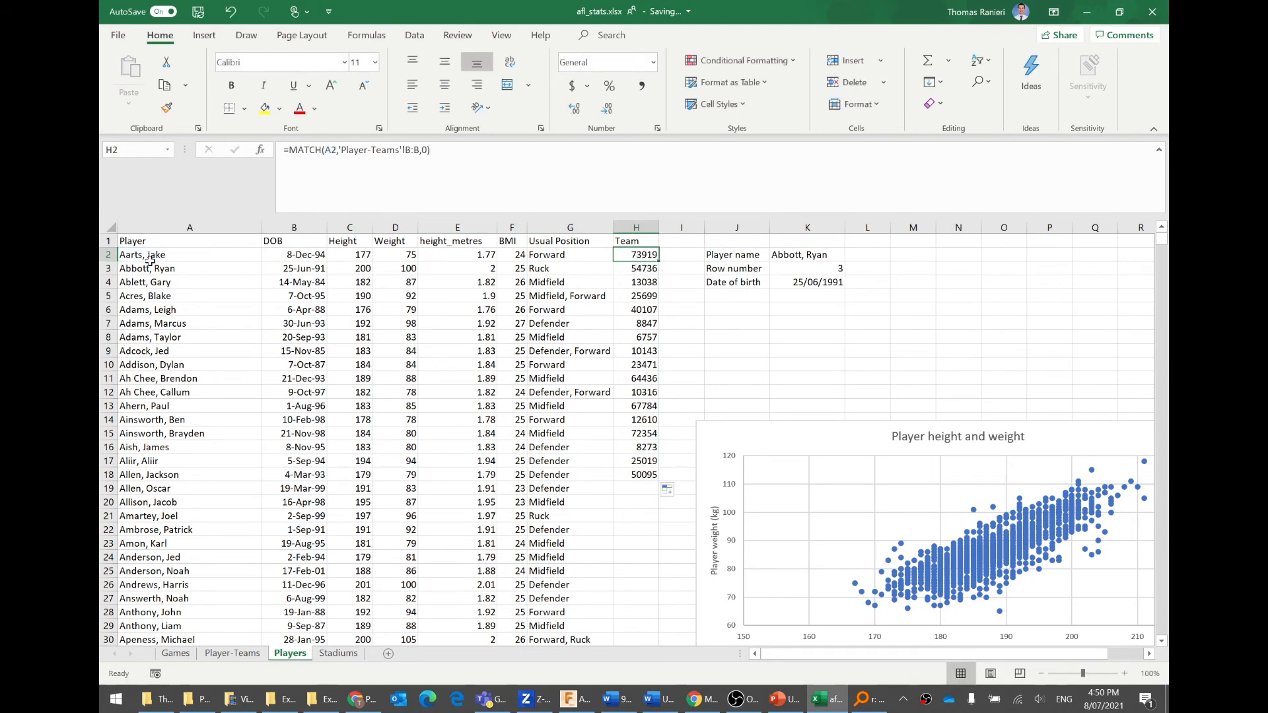
# - Search the Player-Teams sheet for the surname of the player in Players!A2 to verify the row number from H2
pyautogui.click(248, 657)
pyautogui.scroll(-20, 249, 552)
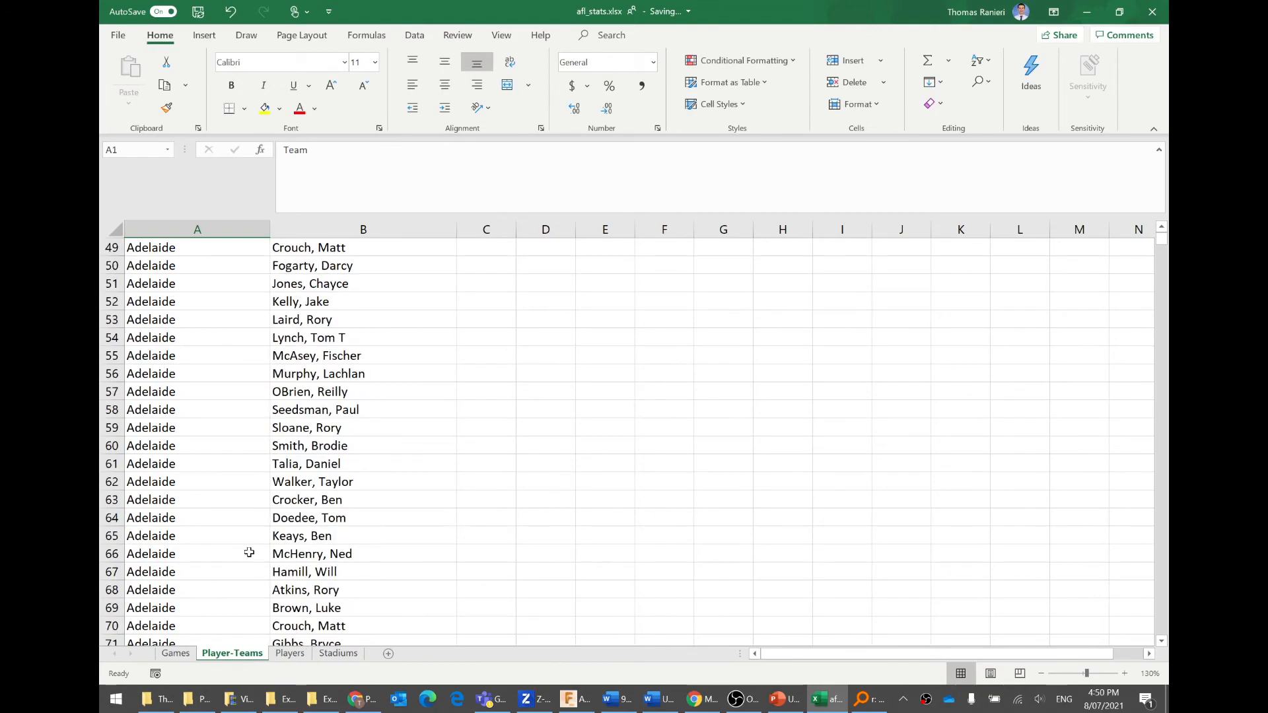
pyautogui.moveTo(1163, 242); pyautogui.dragTo(1167, 601)
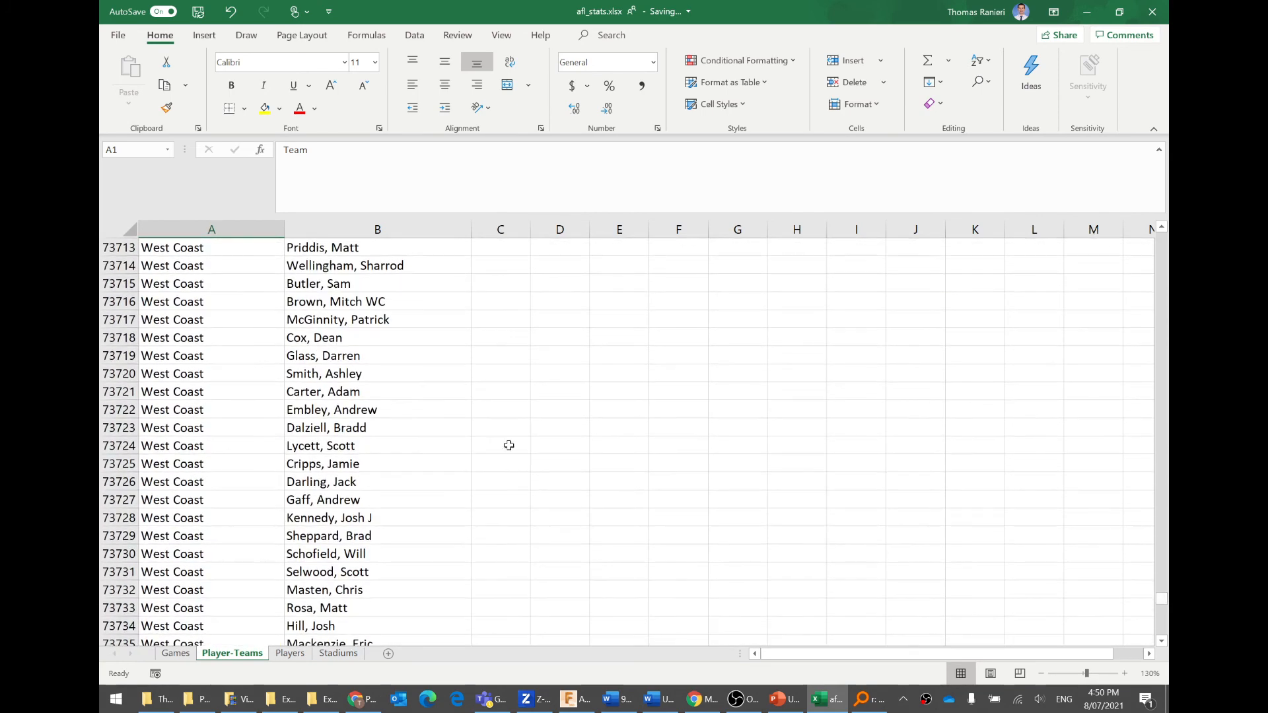
pyautogui.click(419, 402)
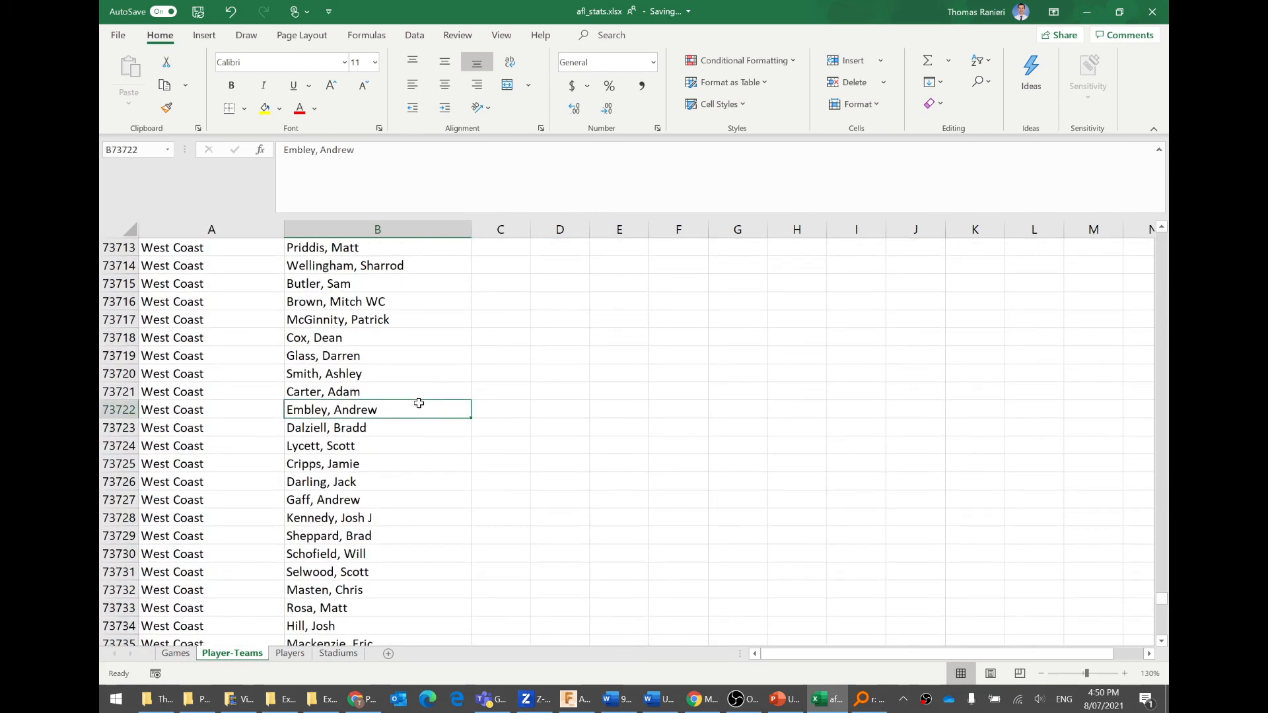
pyautogui.hotkey('ctrl', 'f')
pyautogui.write('aarts')
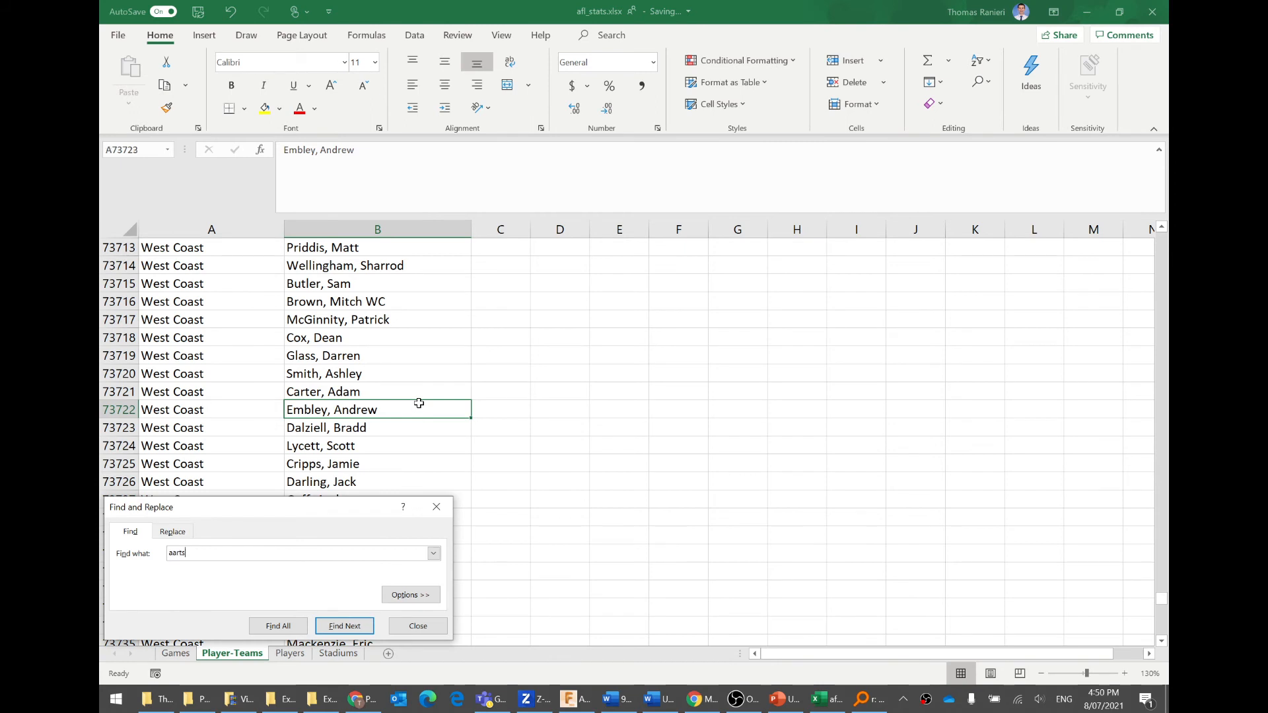
pyautogui.press('Return')
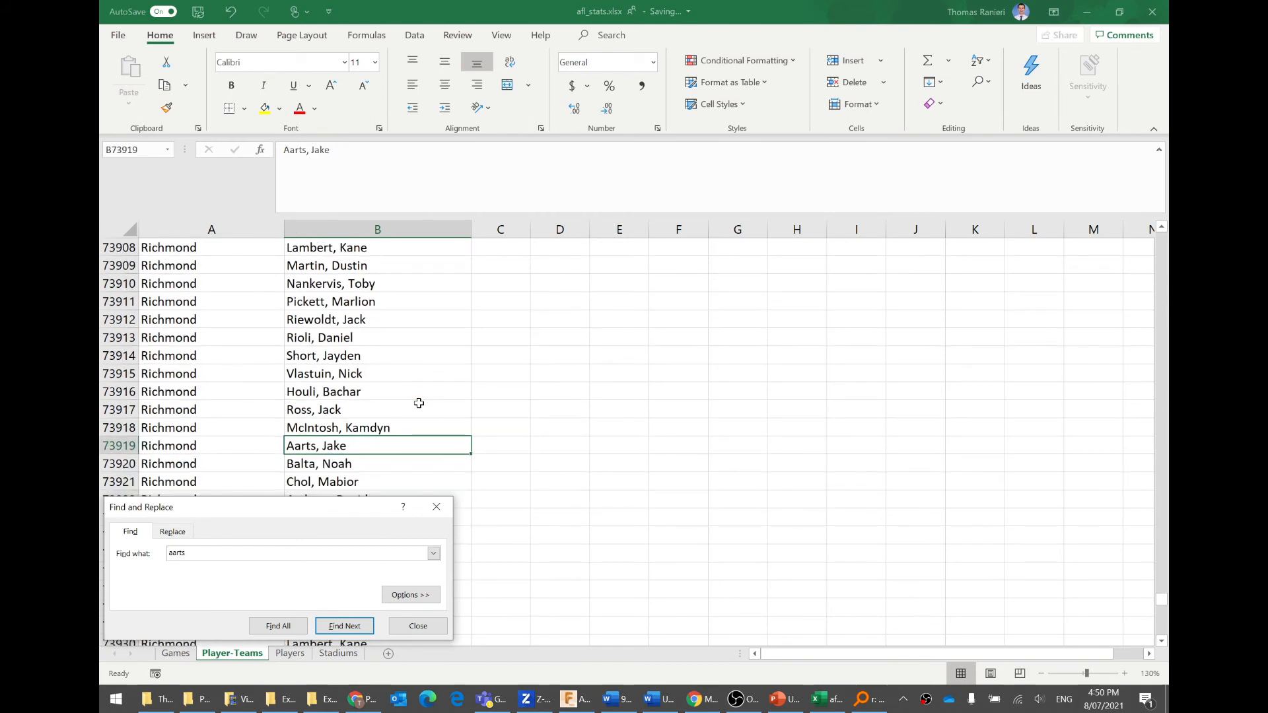
# - Wrap the MATCH formula in Players!H2 in INDEX over column A of Player-Teams, giving =INDEX('Player-Teams'!A:A,MATCH(A2,'Player-Teams'!B:B,0))
pyautogui.click(418, 626)
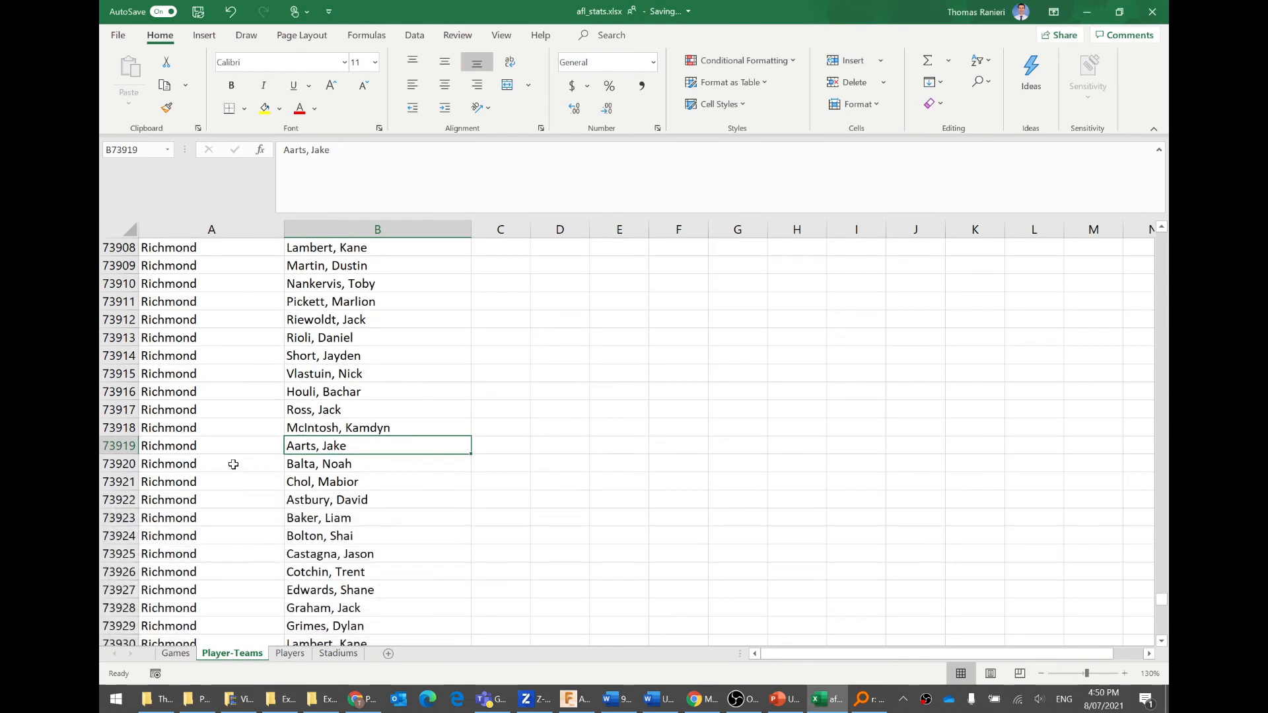
pyautogui.click(293, 654)
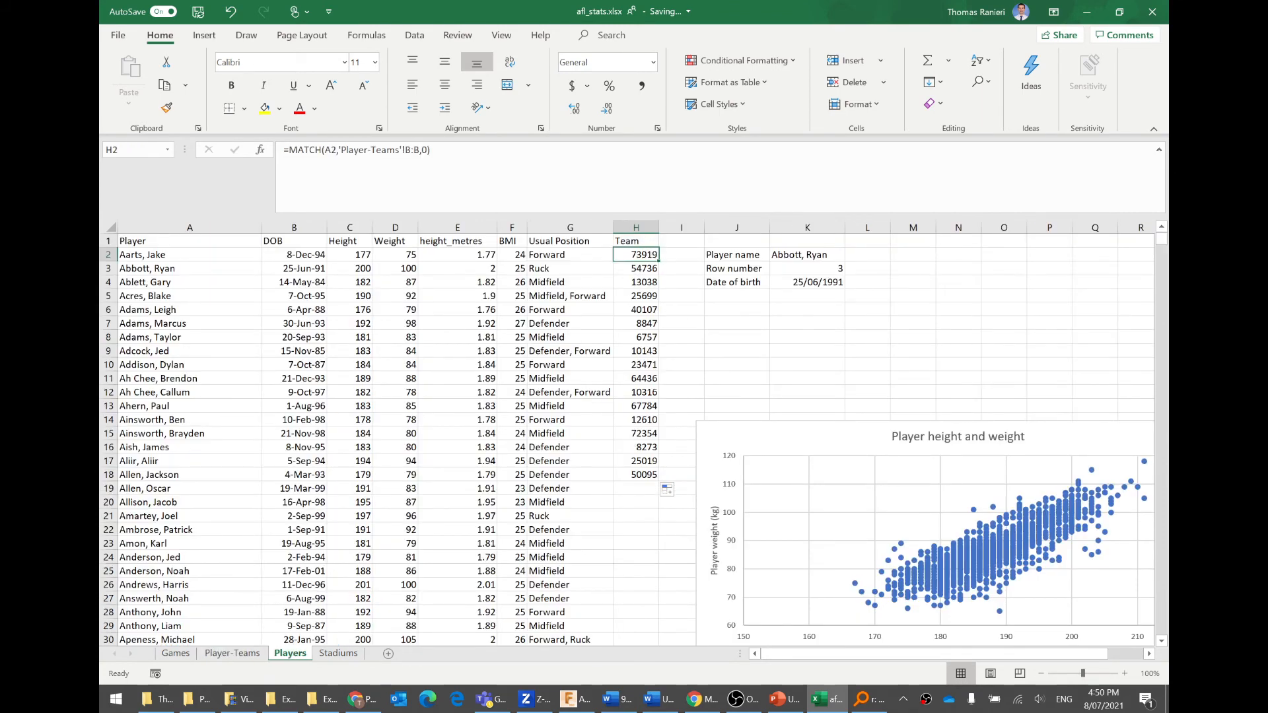
pyautogui.click(289, 150)
pyautogui.write('index(')
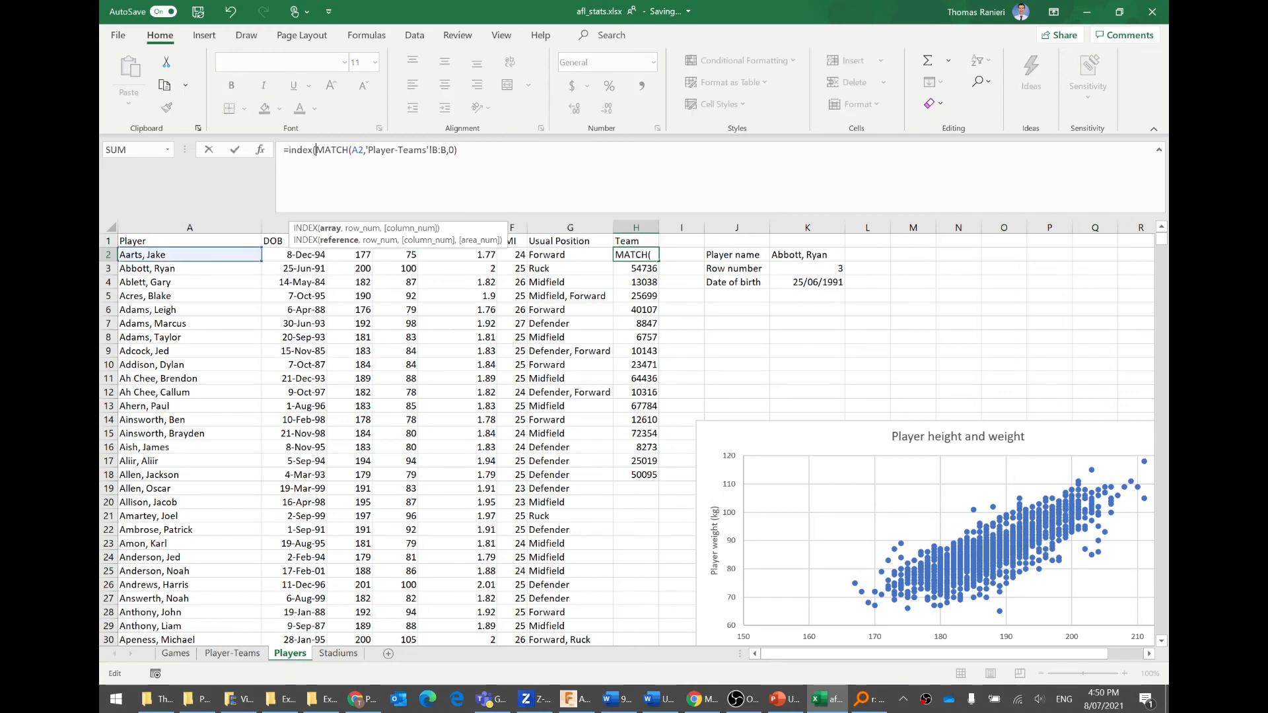
pyautogui.click(250, 662)
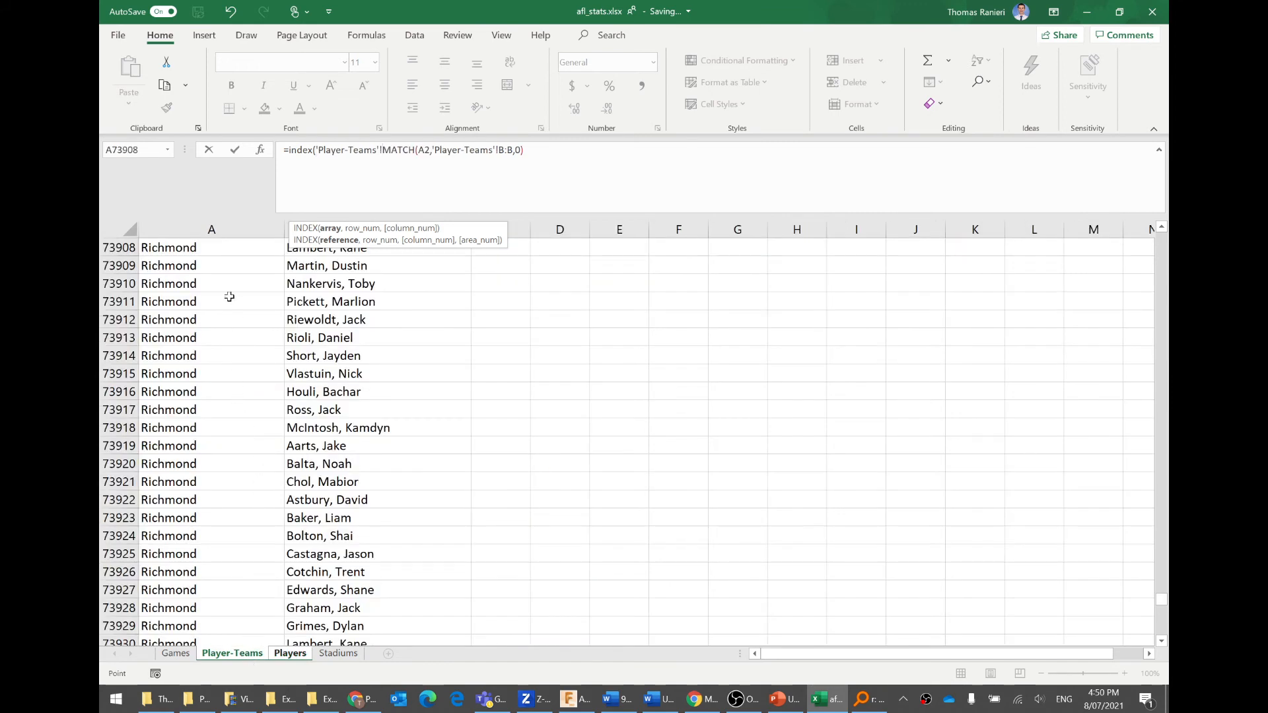
pyautogui.click(209, 228)
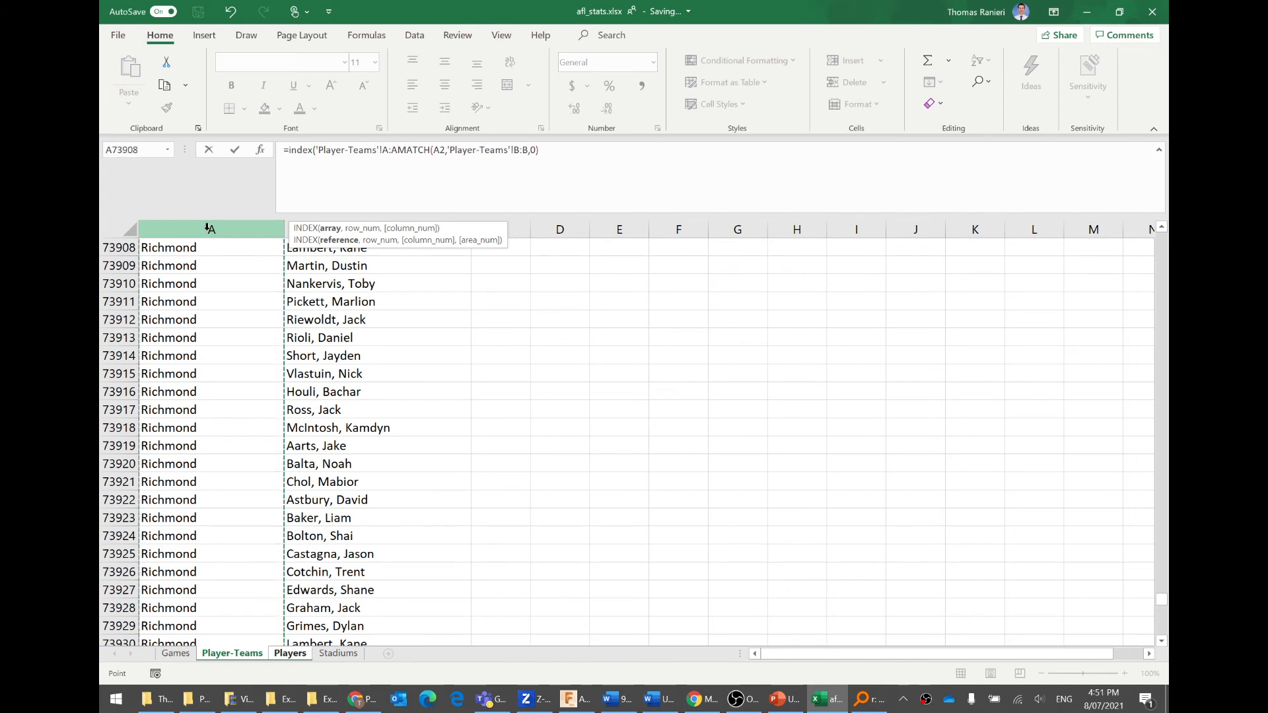
pyautogui.write(',')
pyautogui.moveTo(399, 150); pyautogui.dragTo(316, 150)
pyautogui.moveTo(400, 150); pyautogui.dragTo(543, 150)
pyautogui.click(543, 150)
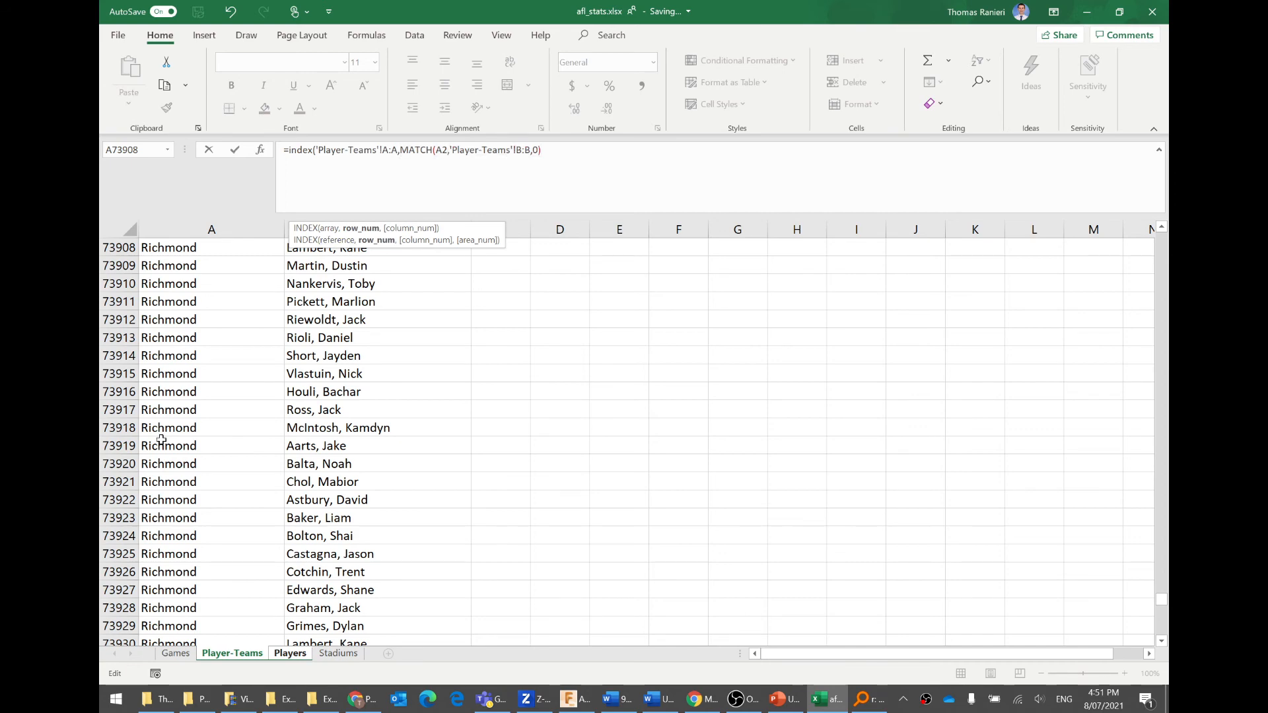
pyautogui.write(')')
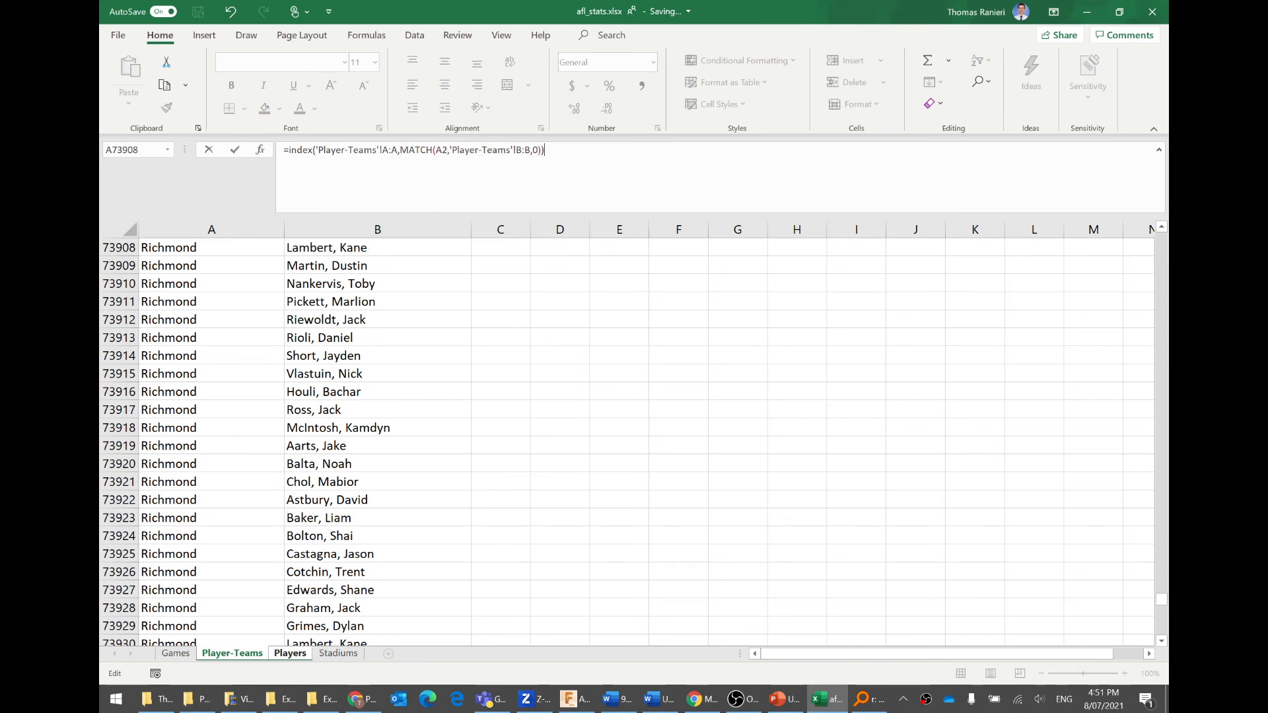
pyautogui.press('Return')
# - Fill the INDEX/MATCH formula from H2 down to H20 and widen column H to fit the team names
pyautogui.click(636, 255)
pyautogui.moveTo(658, 261); pyautogui.dragTo(656, 505)
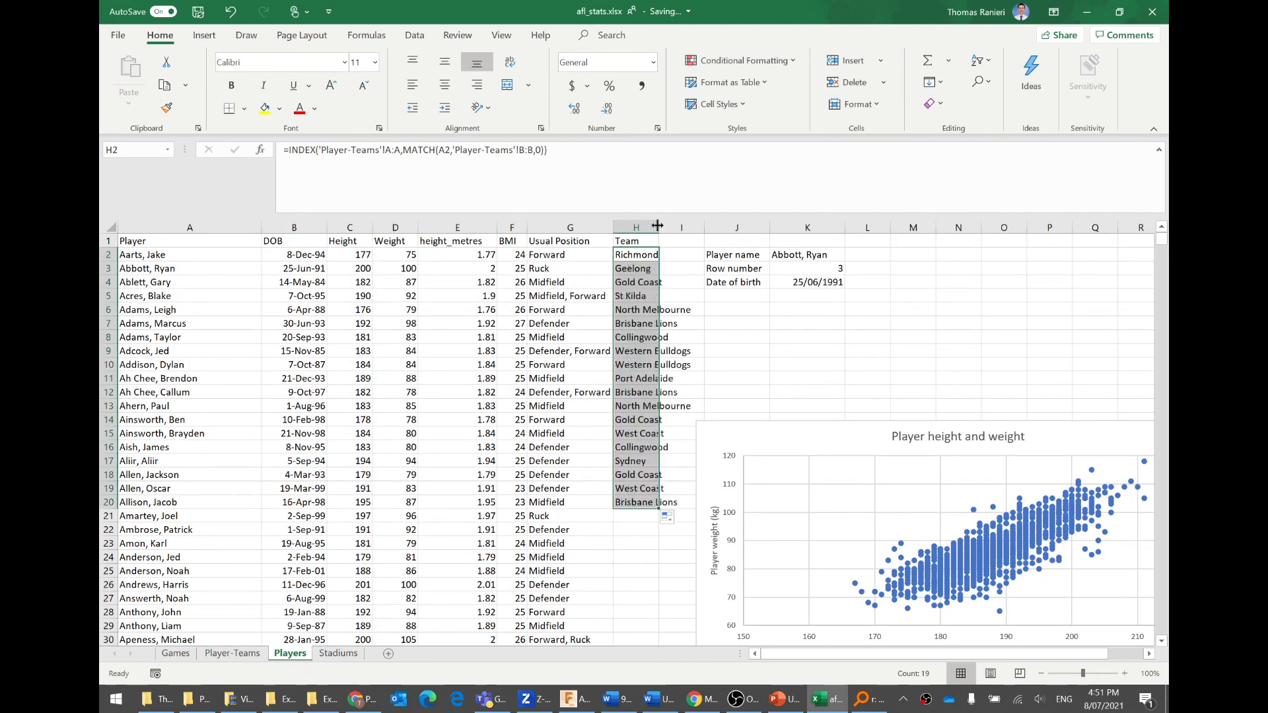
pyautogui.moveTo(658, 226); pyautogui.dragTo(701, 226)
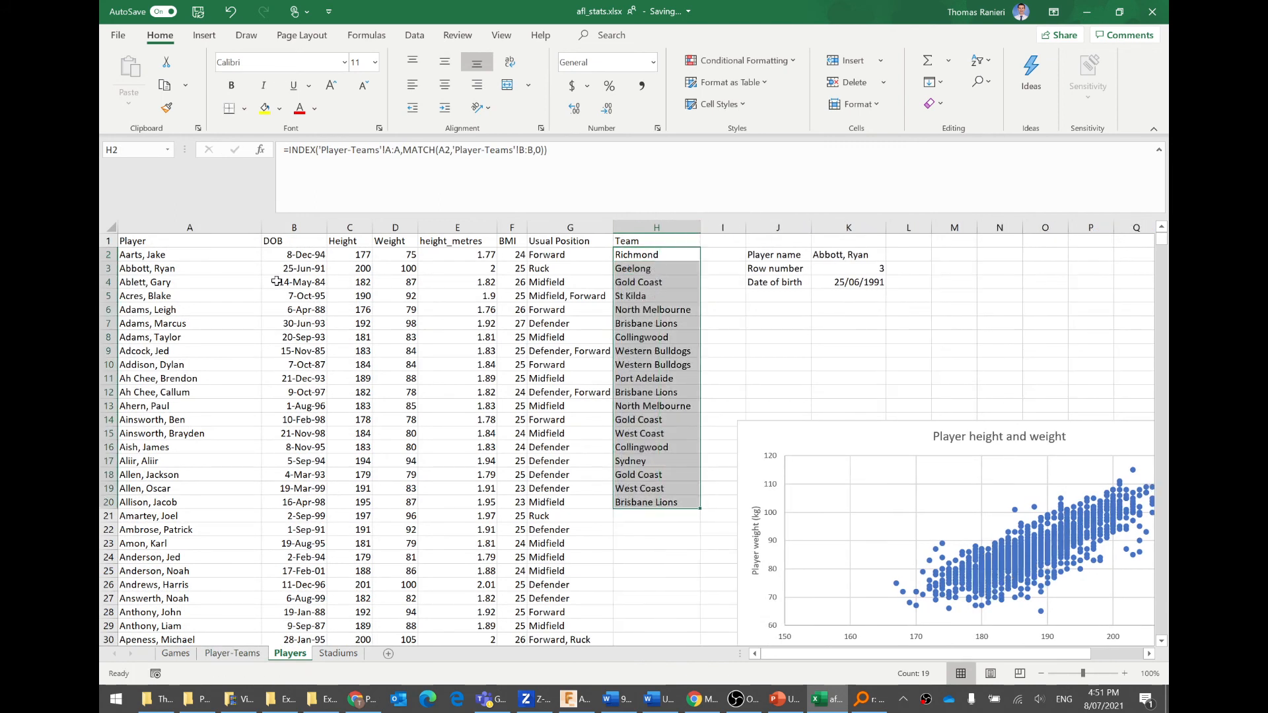
# - Search the Player-Teams sheet for the surname of the player in Players!A4 and compare the team with the formula result in H4
pyautogui.click(196, 285)
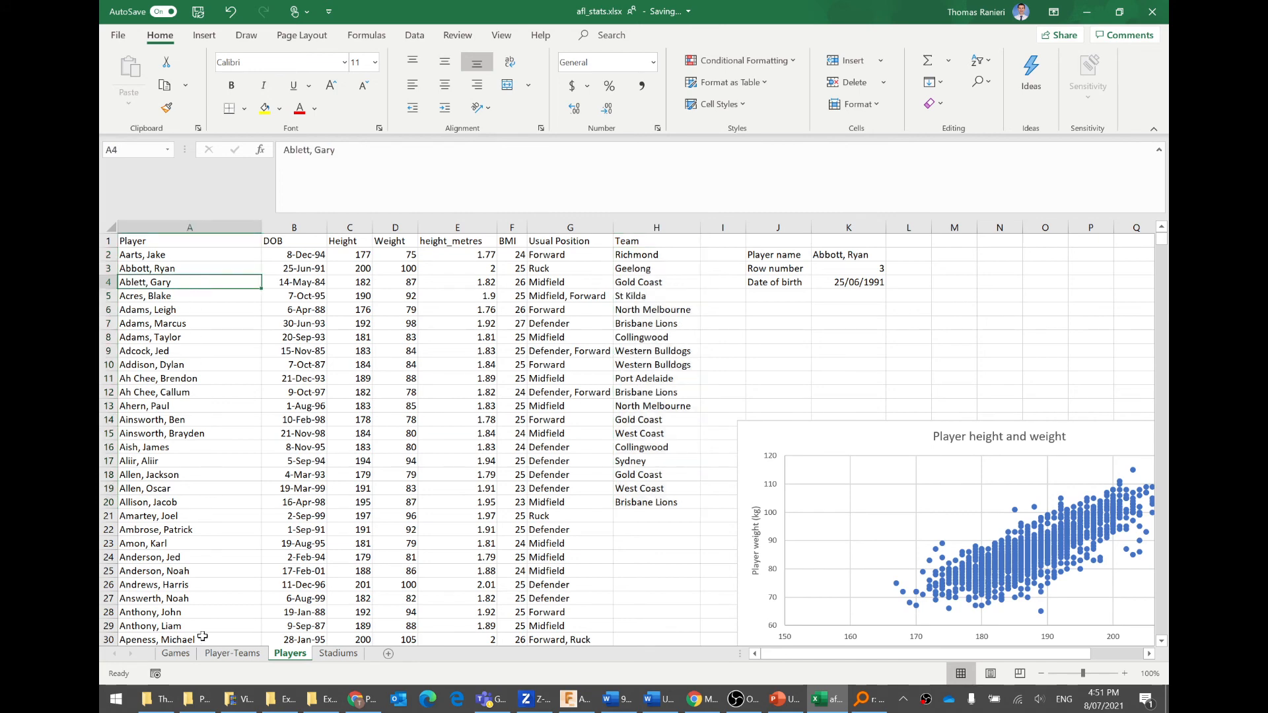
pyautogui.click(222, 659)
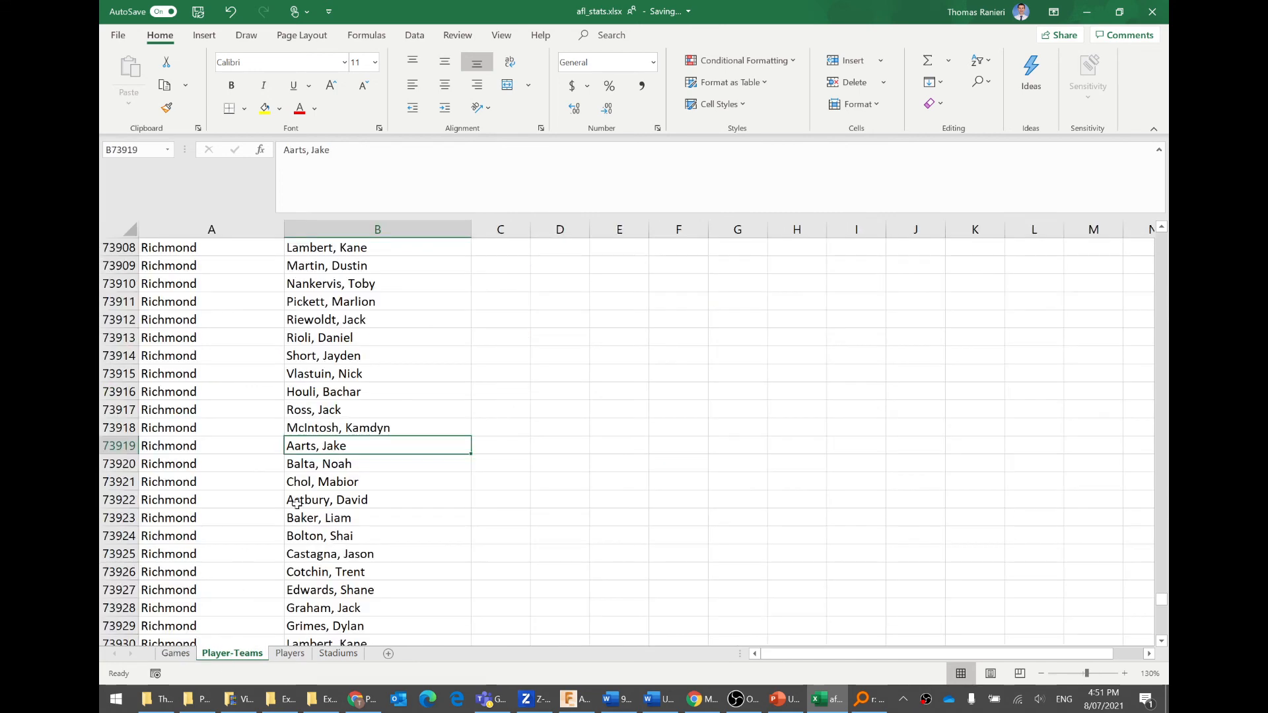
pyautogui.hotkey('ctrl', 'f')
pyautogui.write('ablett')
pyautogui.press('Return')
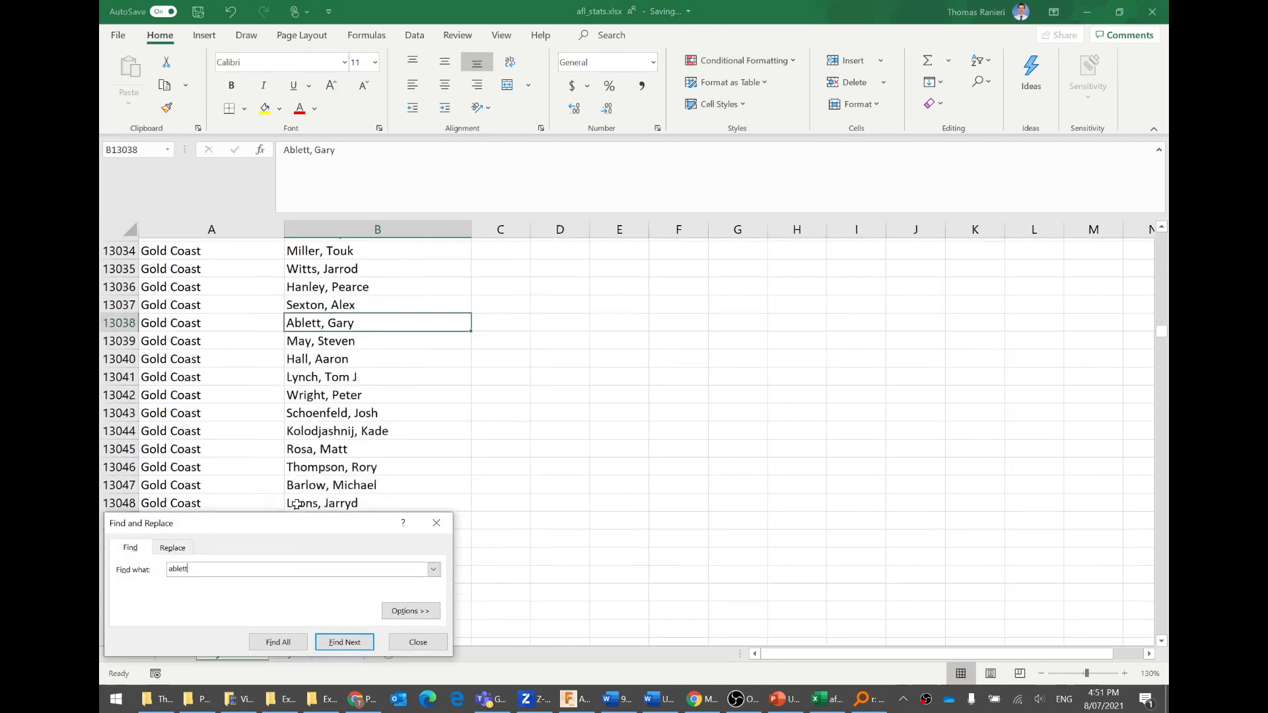
pyautogui.press('Escape')
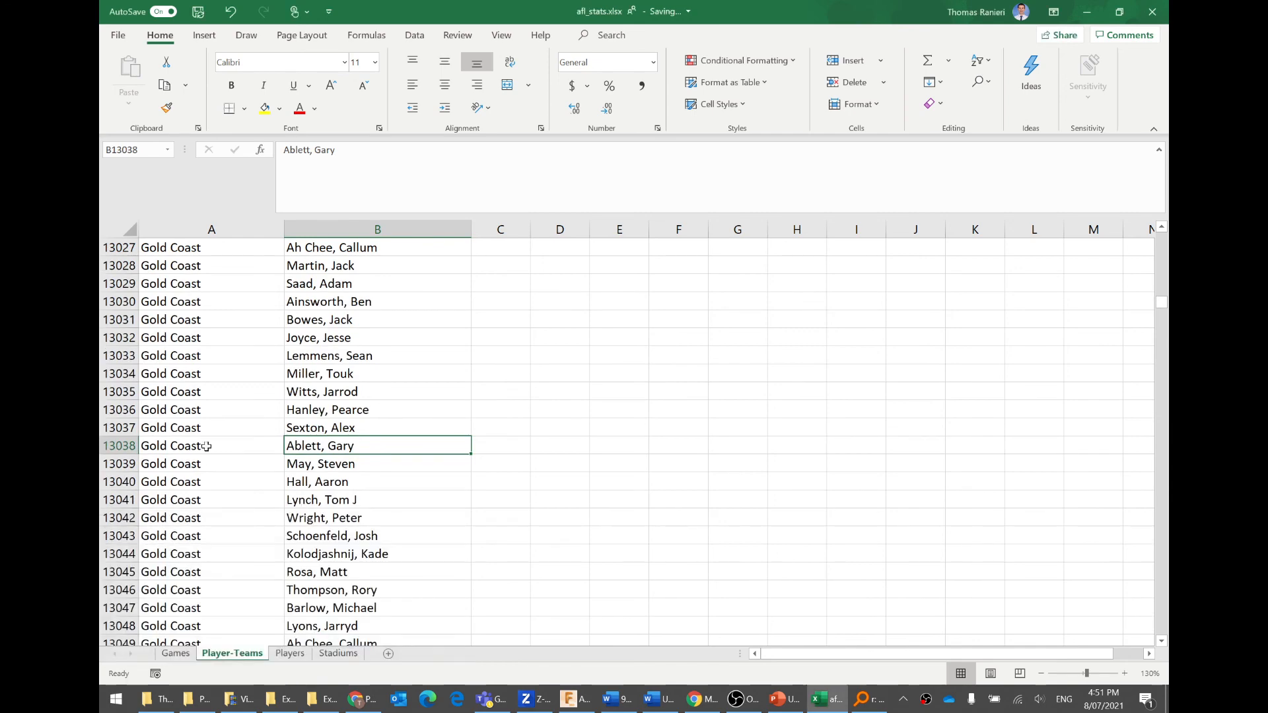
pyautogui.click(206, 446)
pyautogui.click(291, 654)
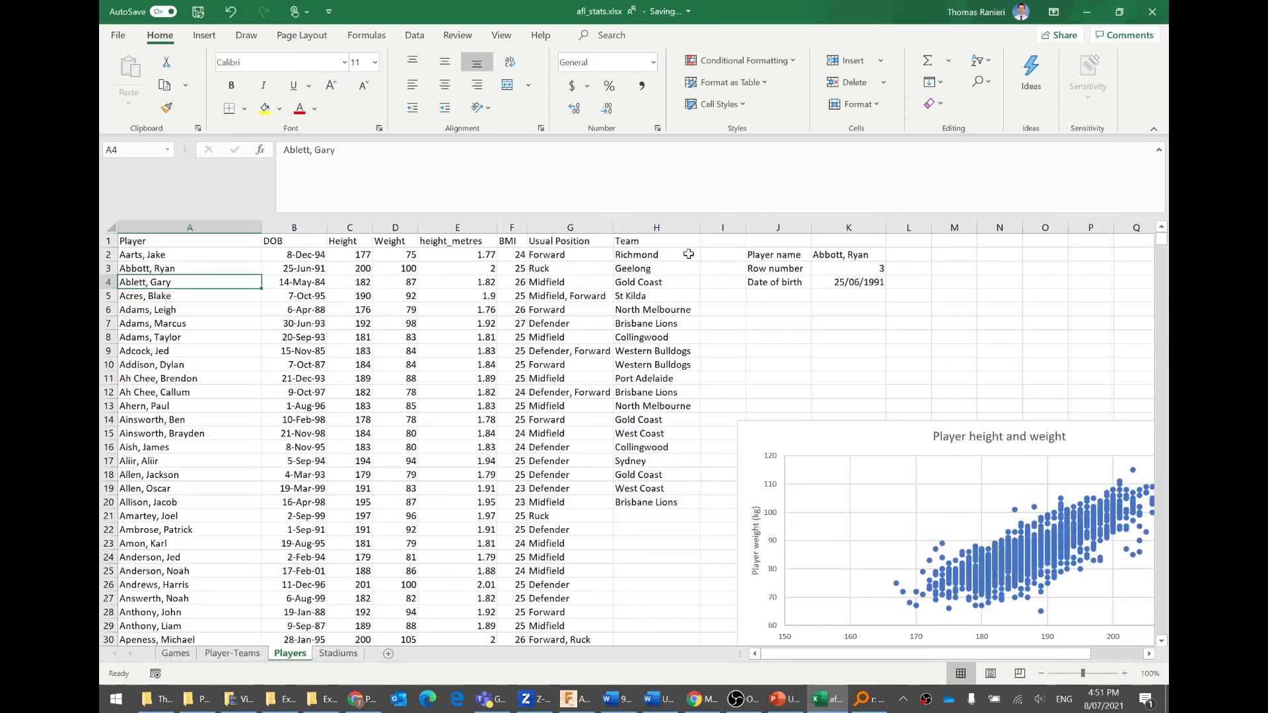
pyautogui.click(654, 282)
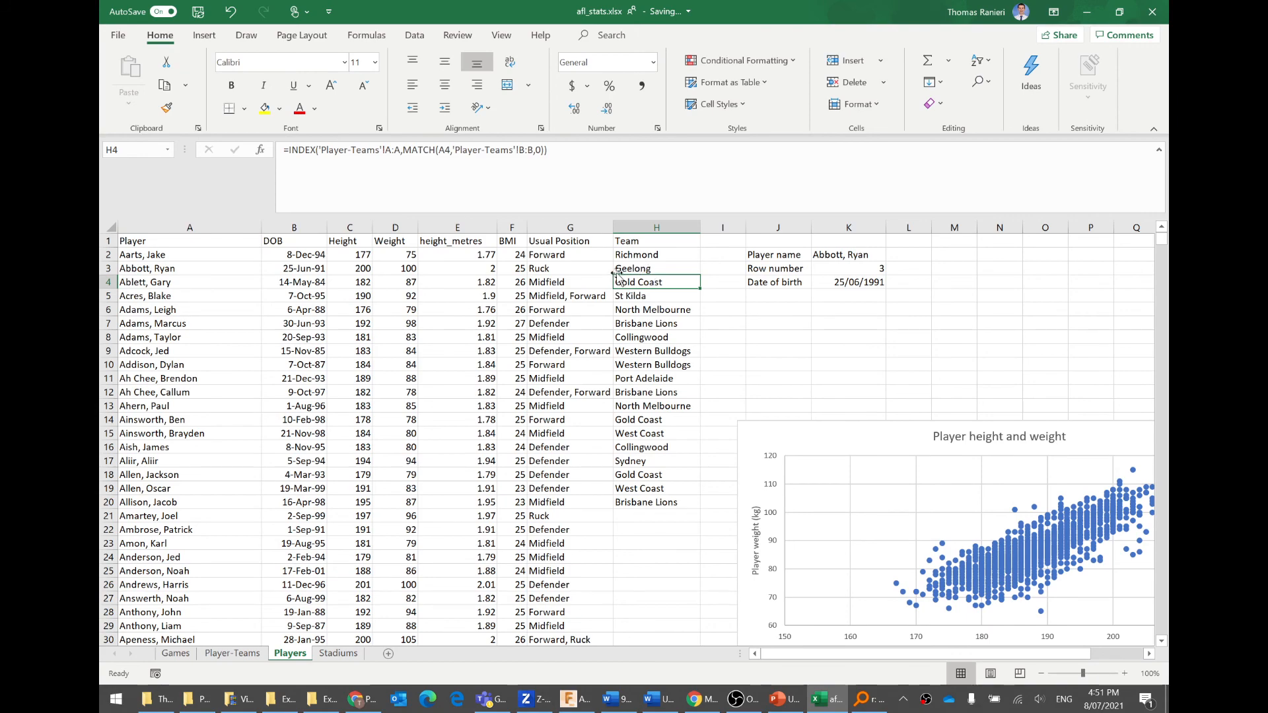
# - Fill the INDEX/MATCH team formula from H2 down to the last player row, H1401
pyautogui.scroll(-3, 609, 445)
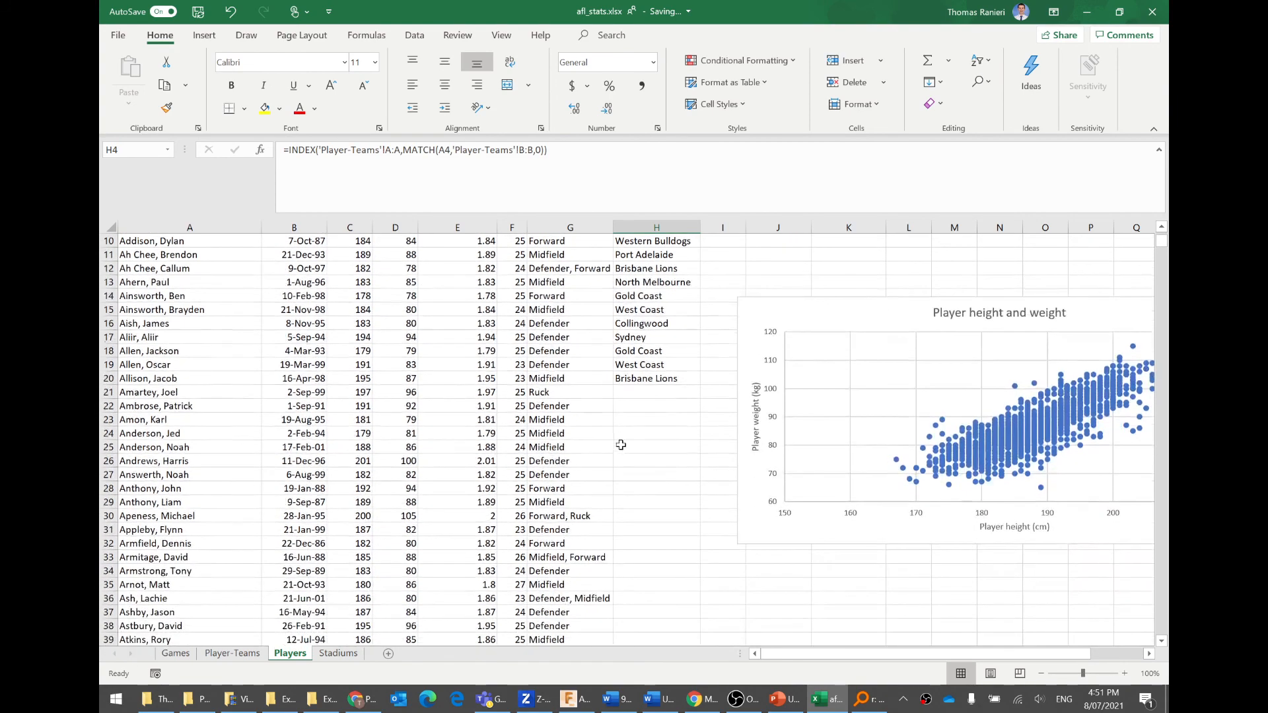
pyautogui.scroll(-20, 621, 444)
pyautogui.scroll(-20, 660, 416)
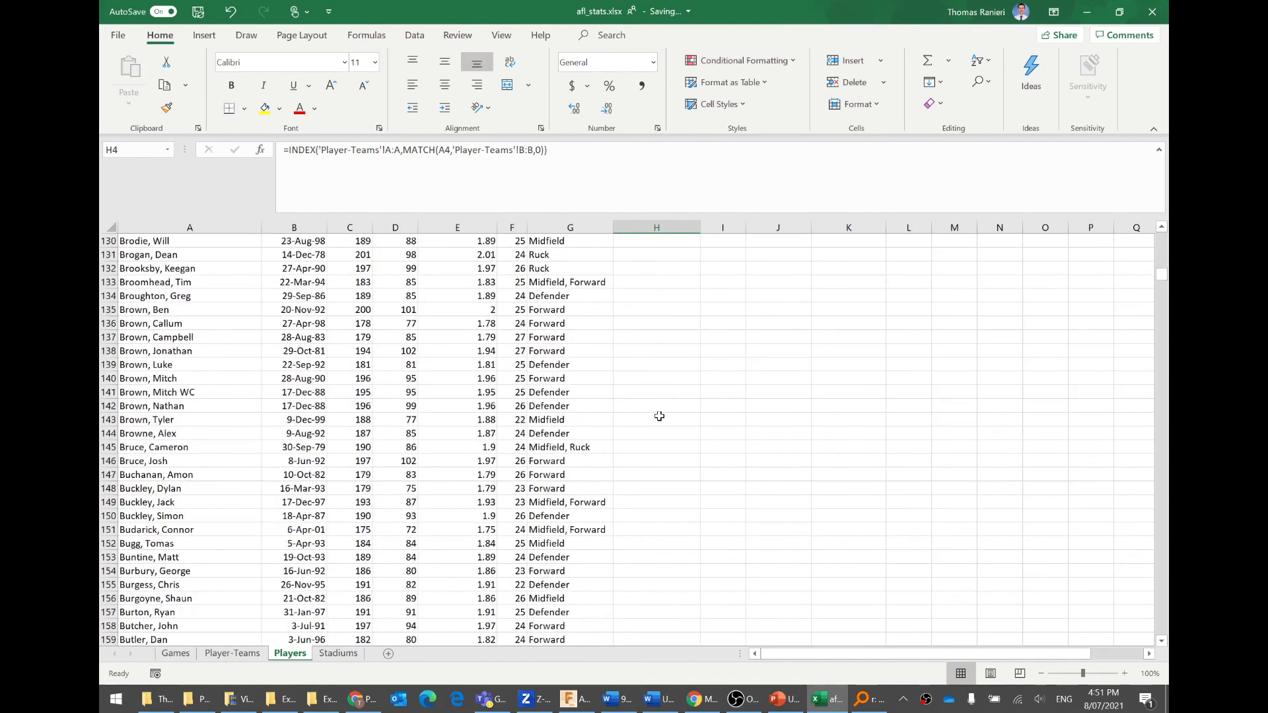
pyautogui.scroll(-20, 658, 420)
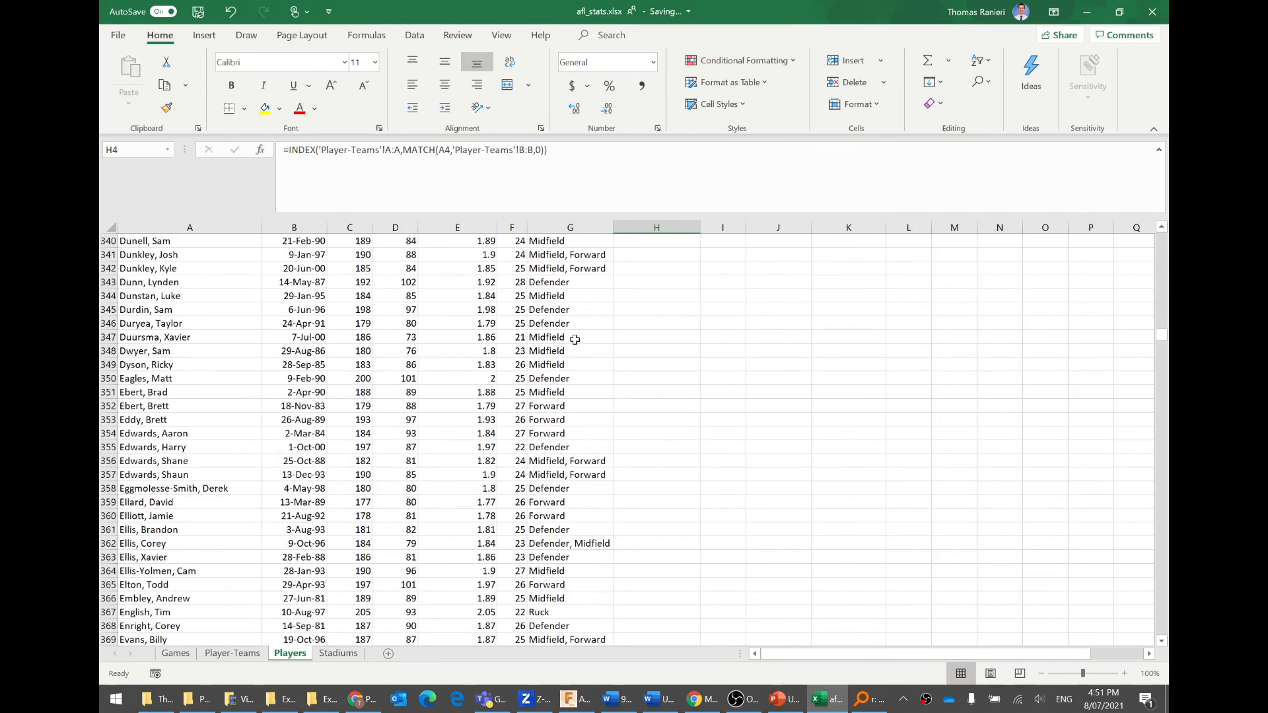
pyautogui.click(549, 297)
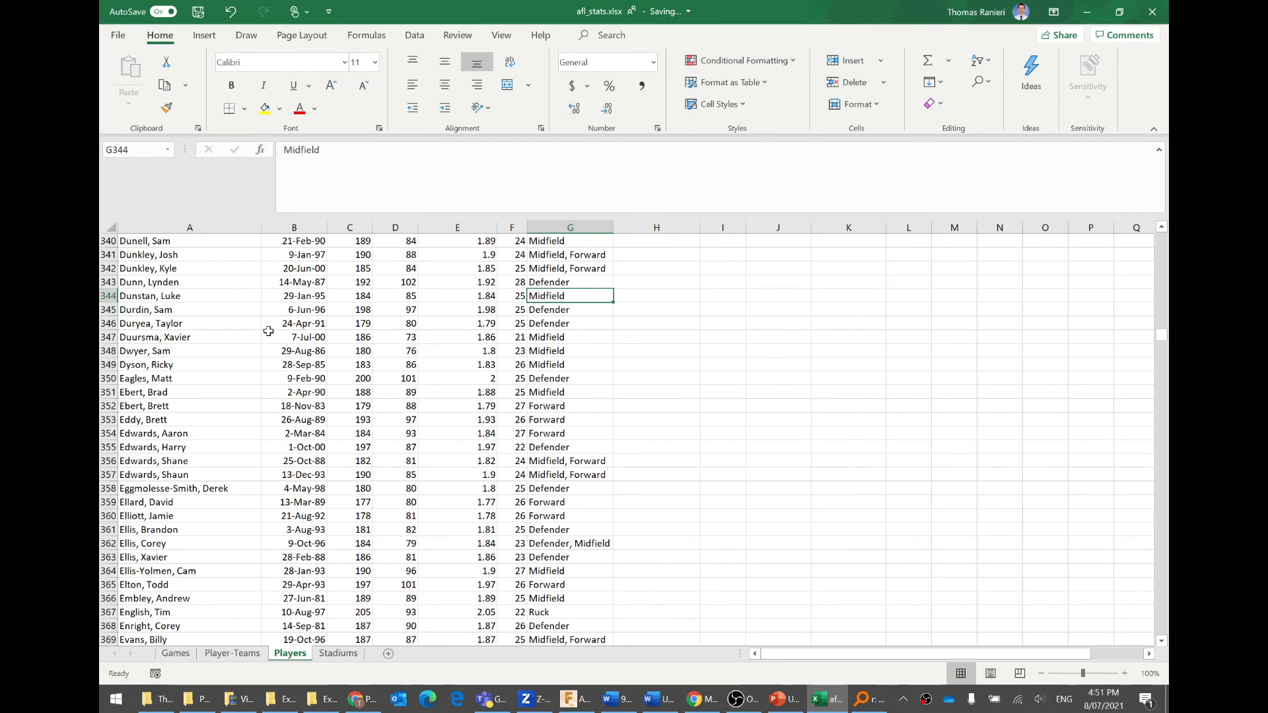
pyautogui.hotkey('ctrl', 'Down')
pyautogui.scroll(-3, 467, 484)
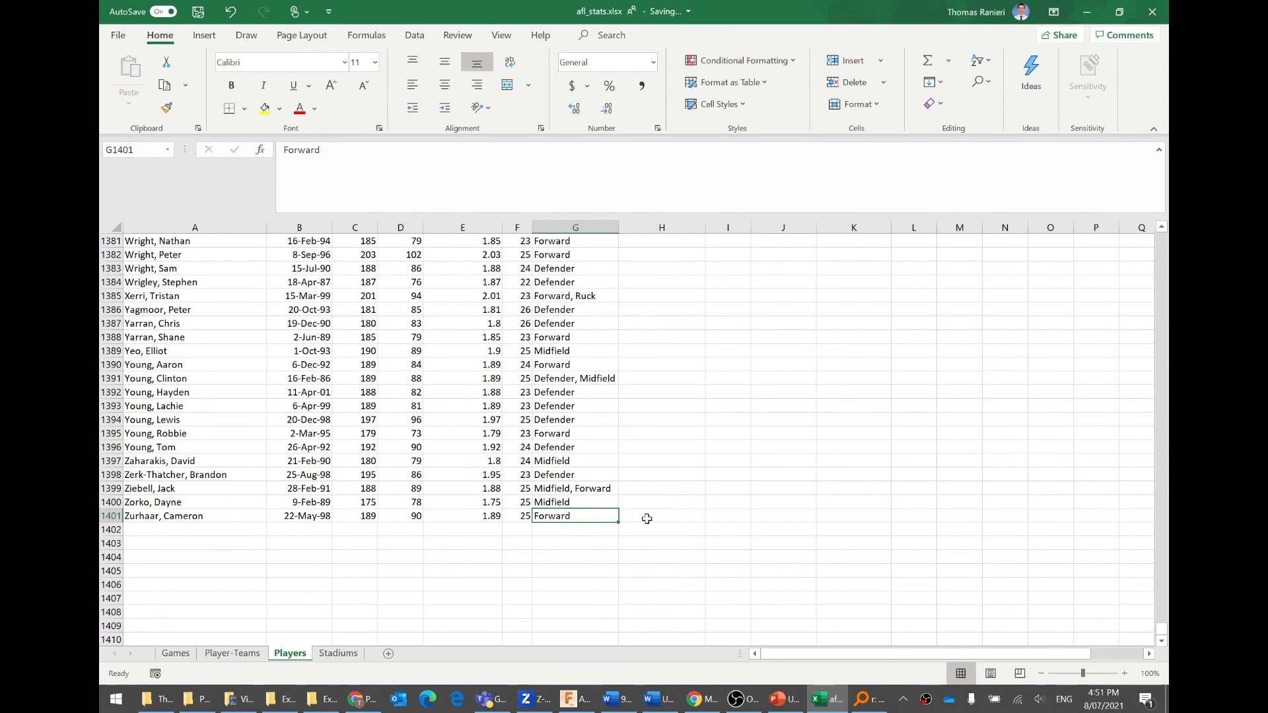
pyautogui.click(647, 519)
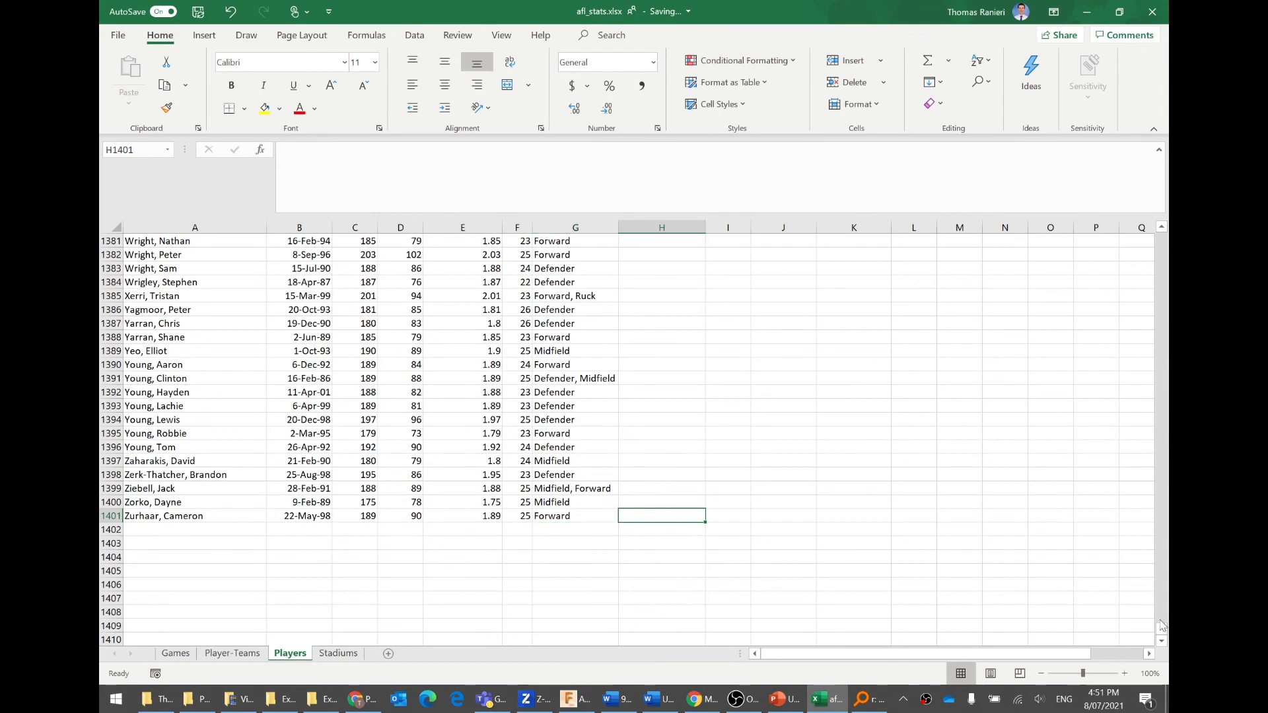
pyautogui.moveTo(1162, 626); pyautogui.dragTo(1162, 233)
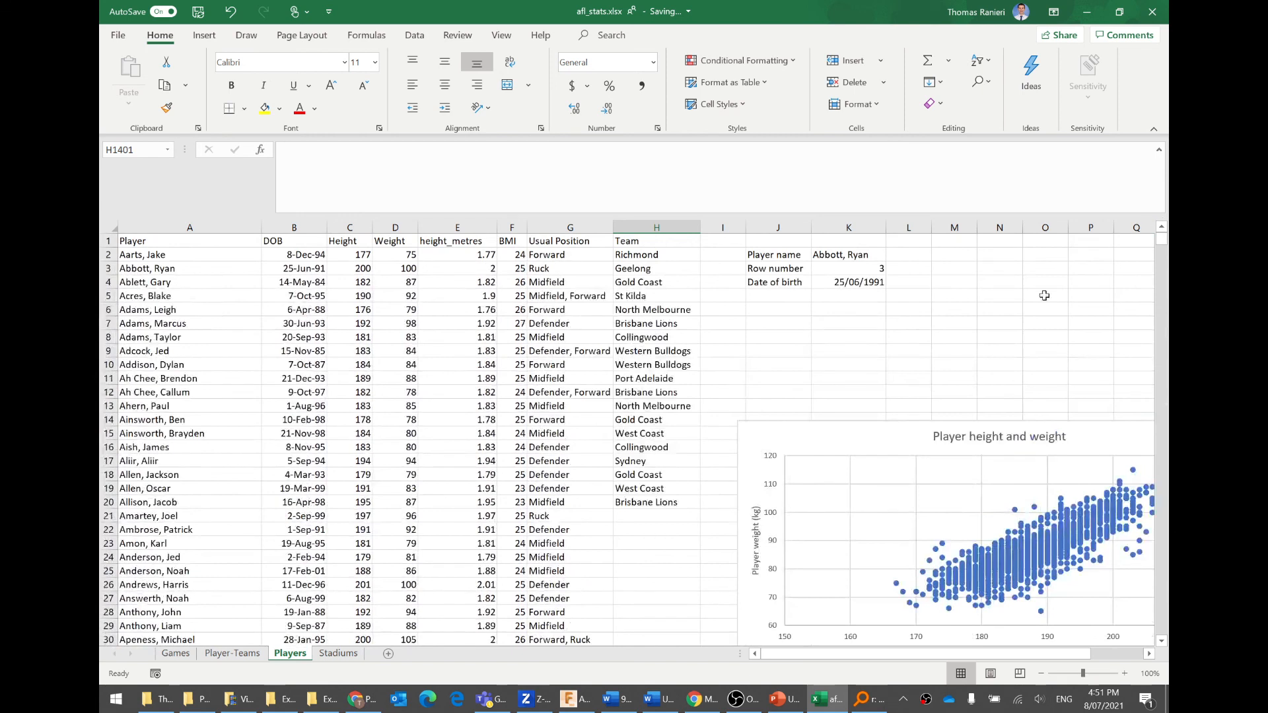
pyautogui.keyDown('shift'); pyautogui.click(664, 253); pyautogui.keyUp('shift')
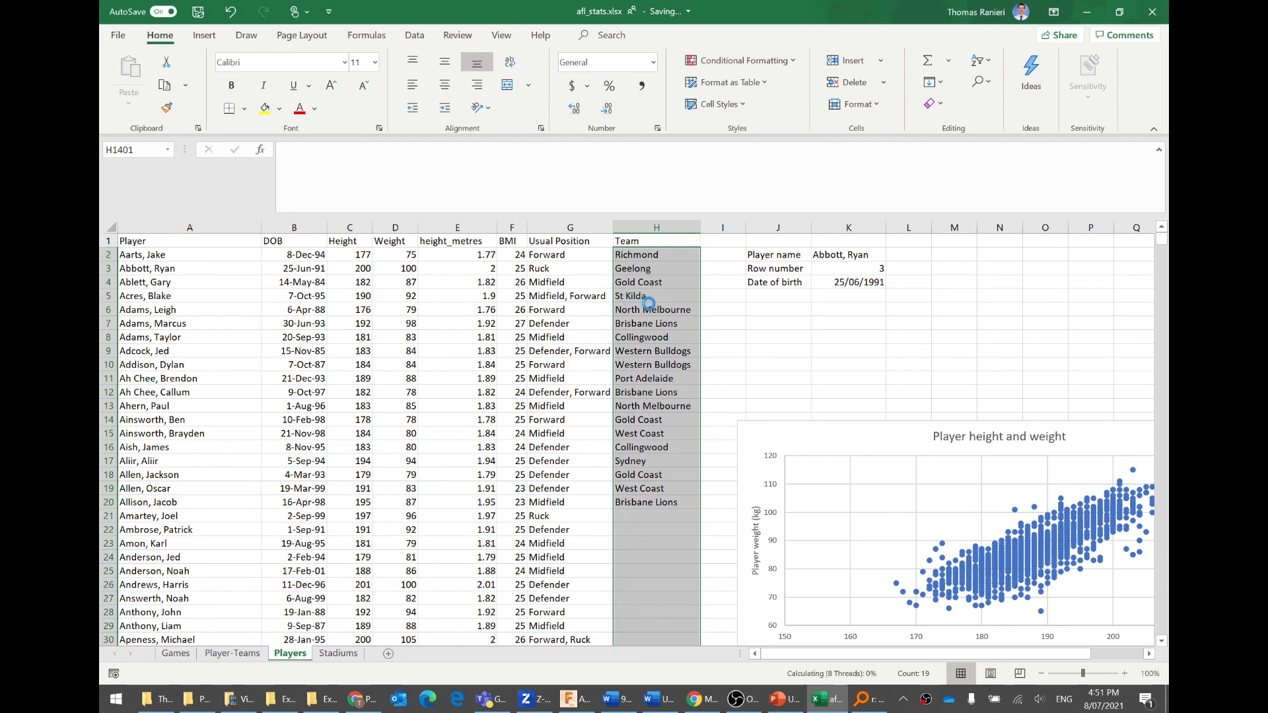
pyautogui.hotkey('ctrl', 'd')
# - Review the filled Team column, comparing the formulas in H2 and H3 with the player names in column A
pyautogui.click(652, 260)
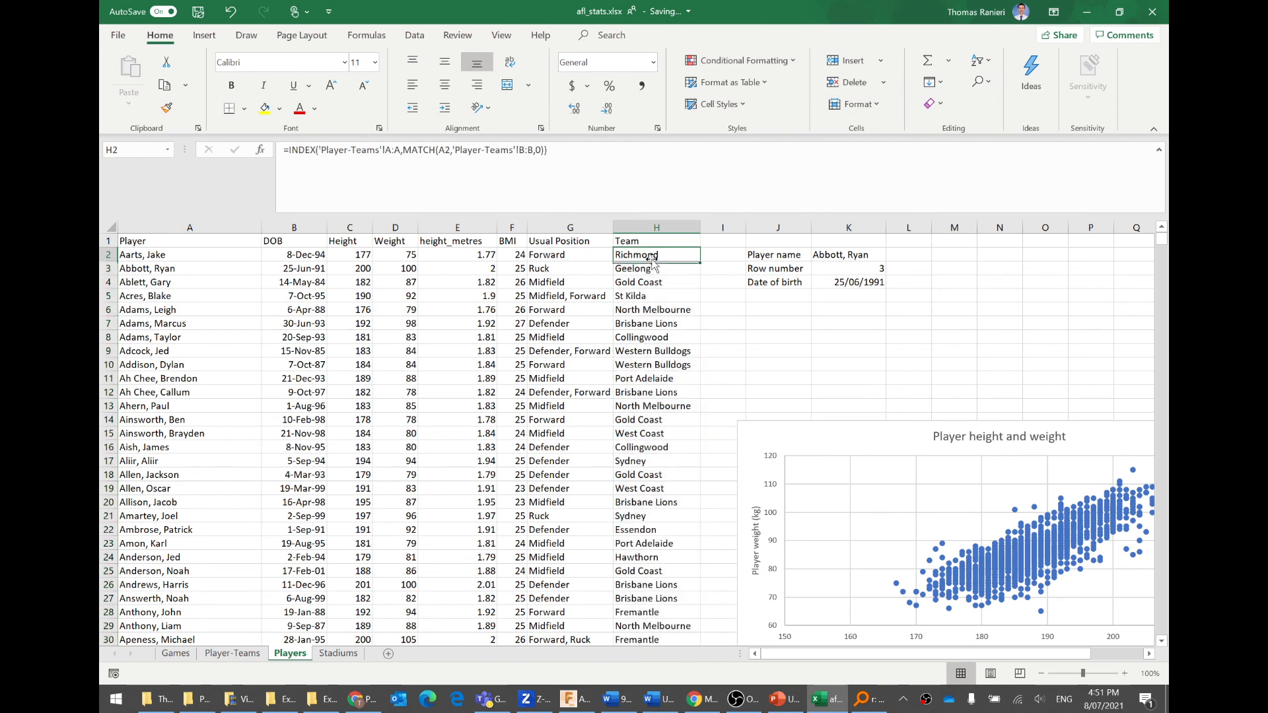
pyautogui.scroll(-2, 665, 422)
pyautogui.scroll(2, 666, 423)
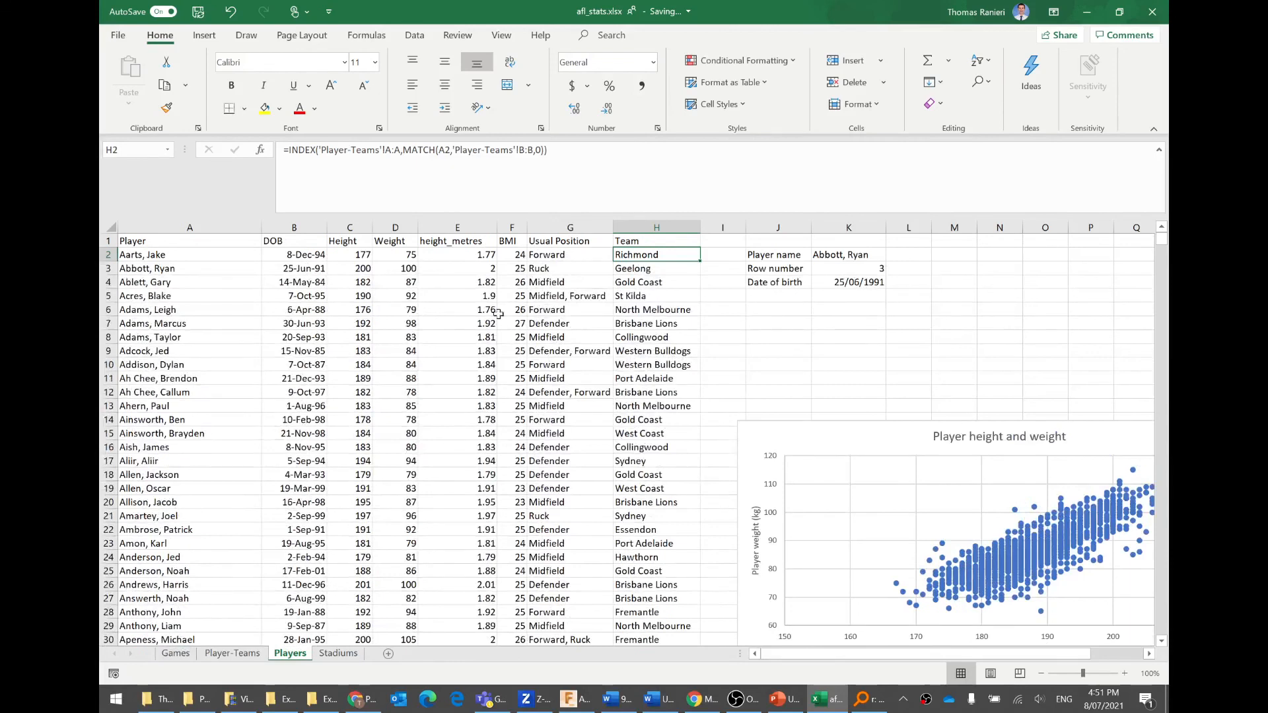
pyautogui.click(156, 257)
pyautogui.click(622, 266)
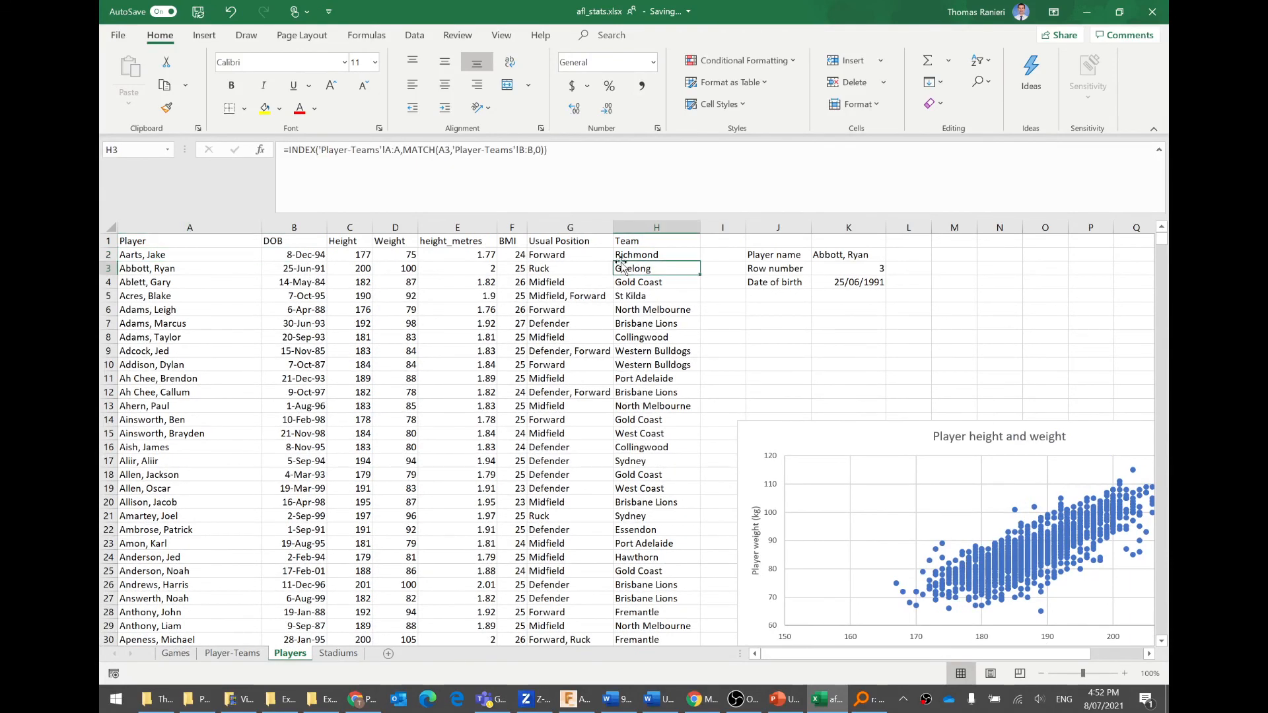